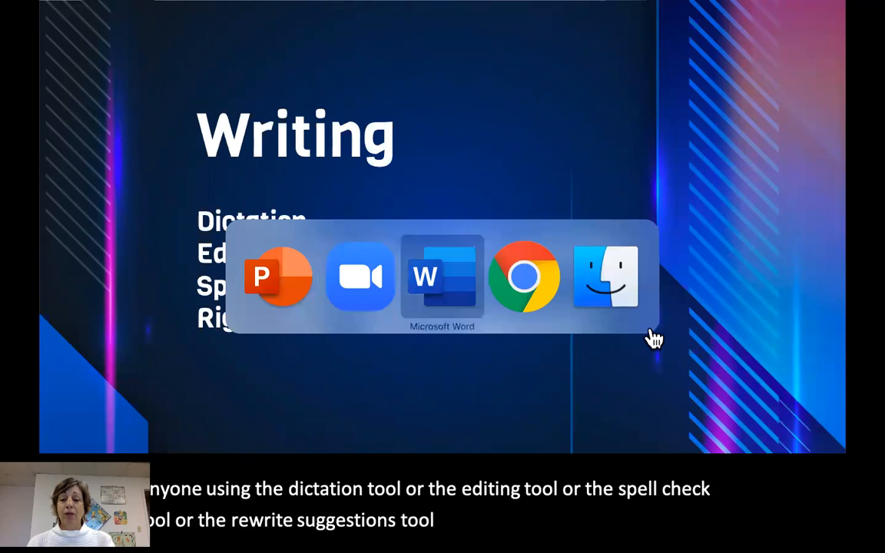
Step: Switch from the slide show to Chrome and bring up Document12.docx in Word for the web
key(super+Tab)
key(super+Tab)
key(super+Tab)
key(super+Tab)
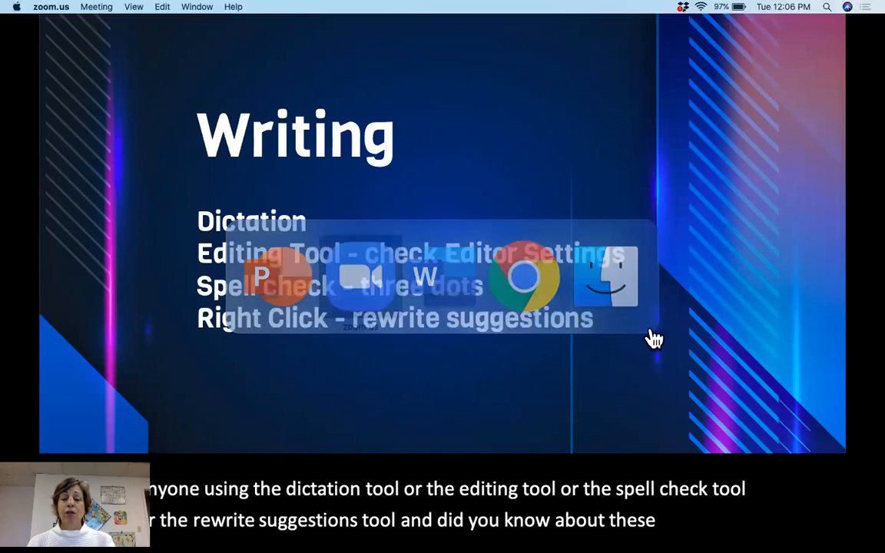
key(super+Tab)
key(super+Tab)
key(super+Tab)
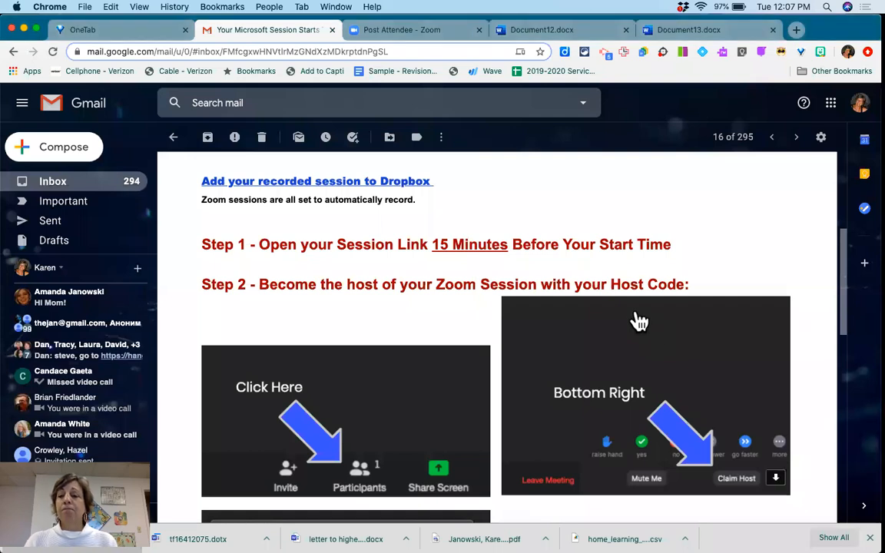
click(536, 31)
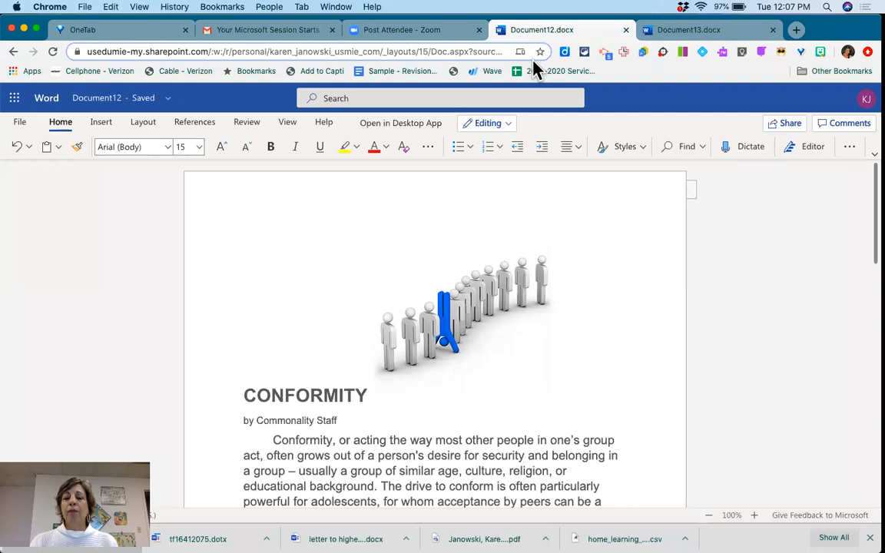
Step: Create a new blank document in OneDrive for Business and set its font size to 28
click(22, 125)
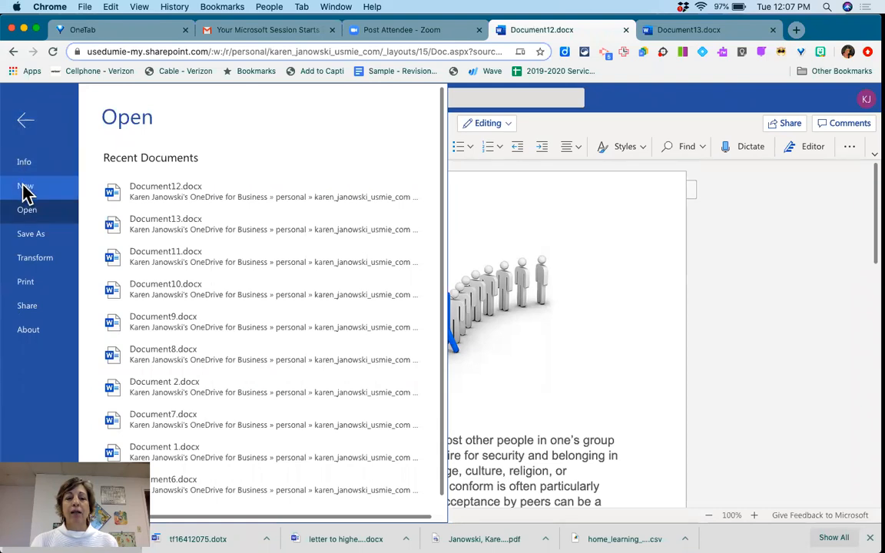
click(25, 186)
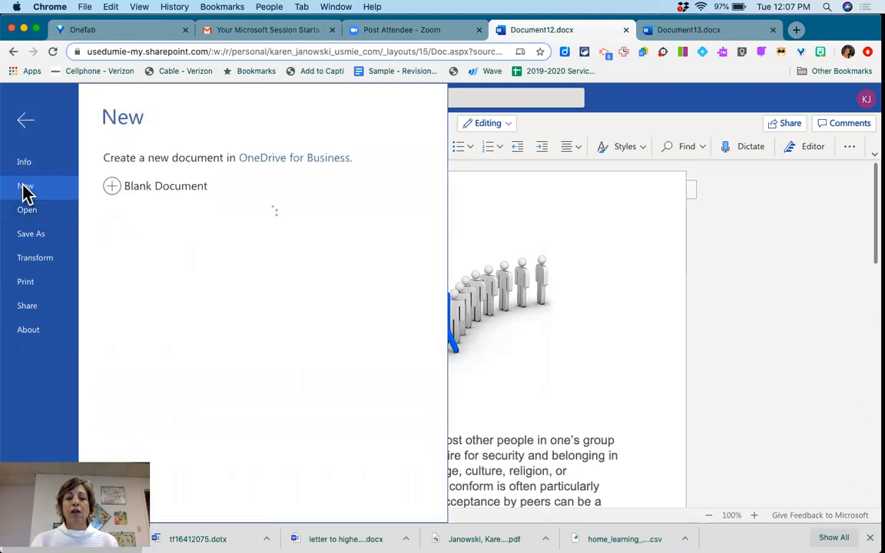
click(135, 192)
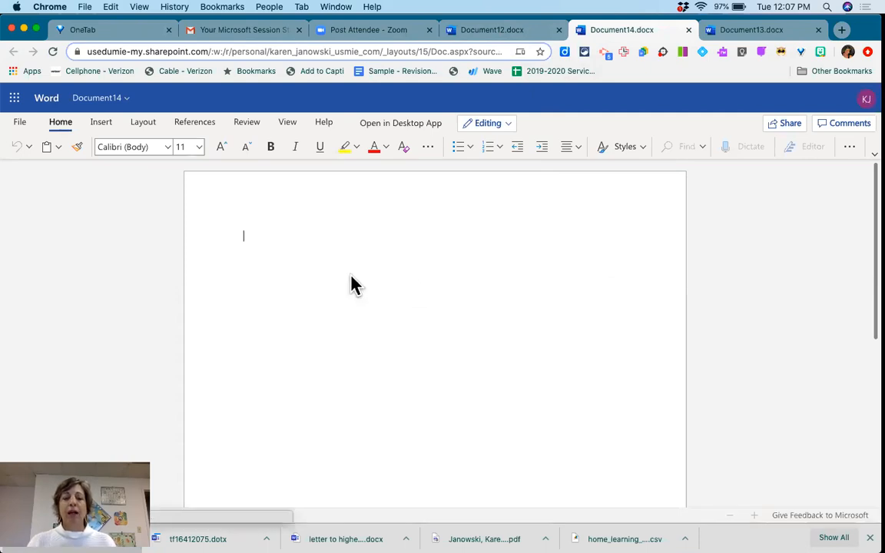
click(199, 148)
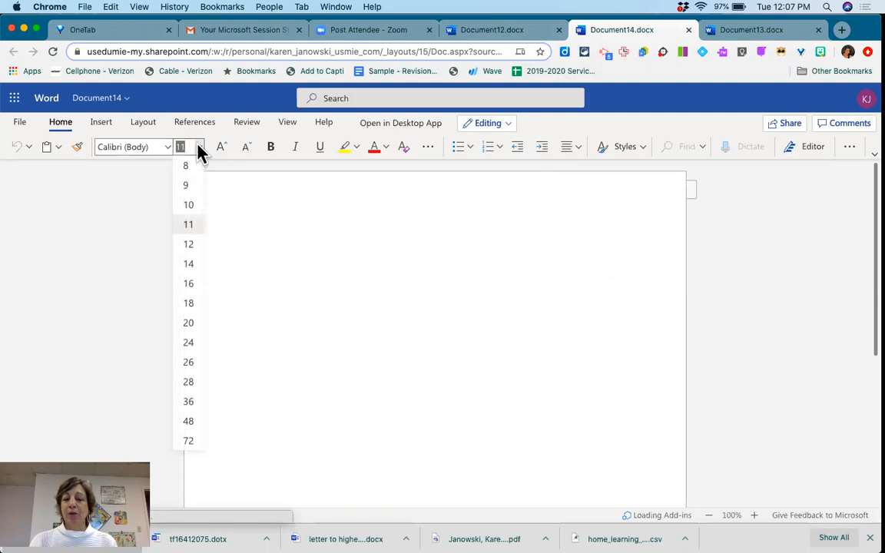
click(189, 382)
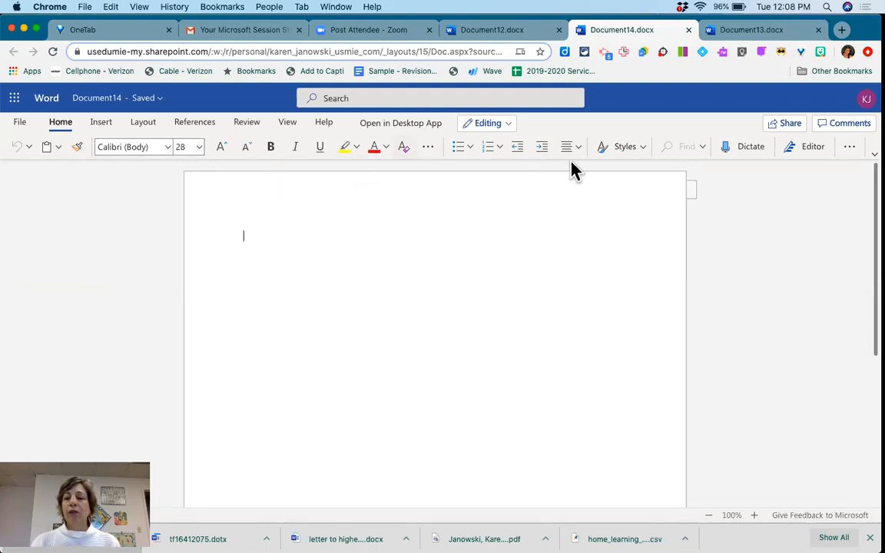
Step: Dictate a short introduction and a book passage beginning "Laziness is not an innate trait" into the document, and stop dictation
click(746, 150)
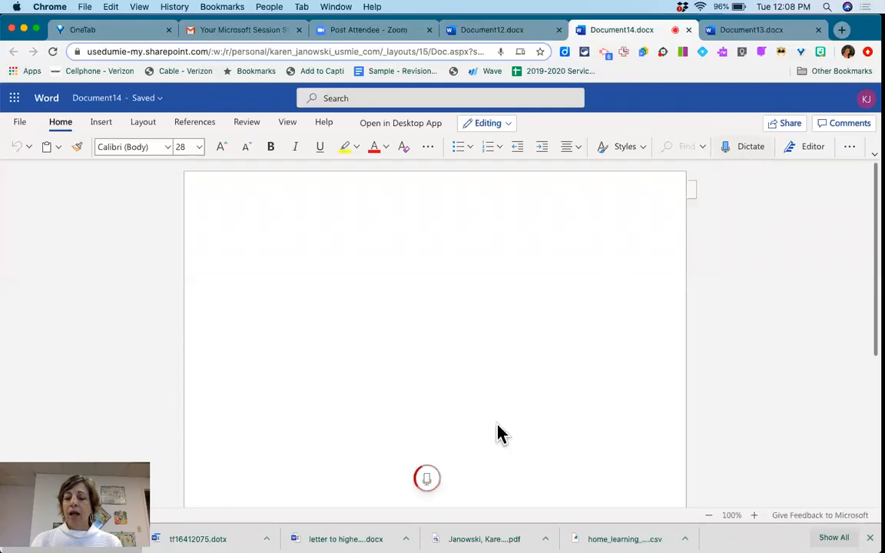
key(XF86AudioRaiseVolume)
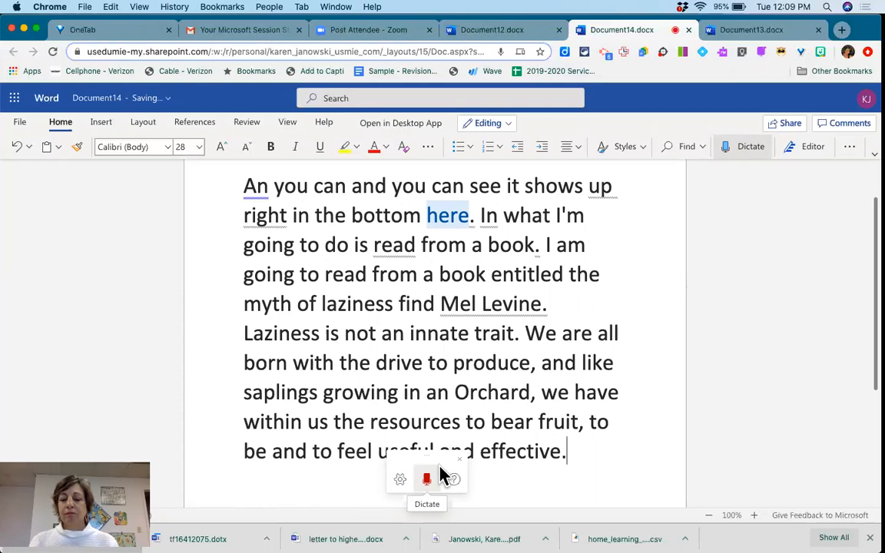
click(426, 478)
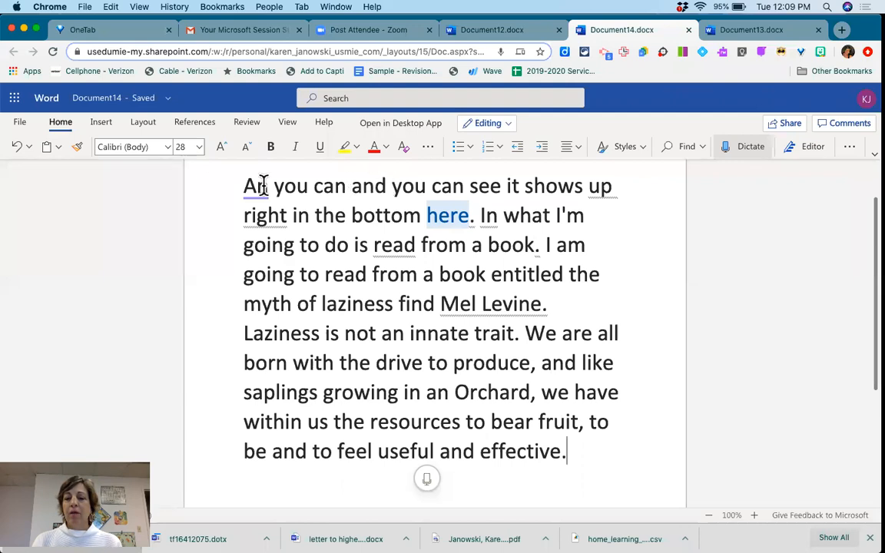
Step: Delete "An you can and" from the start of the dictated text and replace "In" with "And" before "what I'm going to do is"
drag(388, 186, 182, 166)
key(BackSpace)
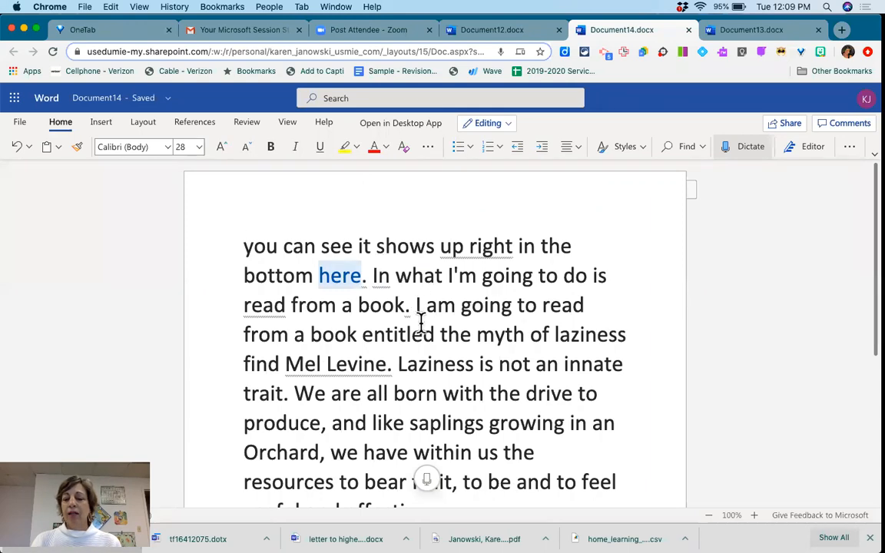
scroll(401, 380, down, 3)
scroll(403, 384, down, 1)
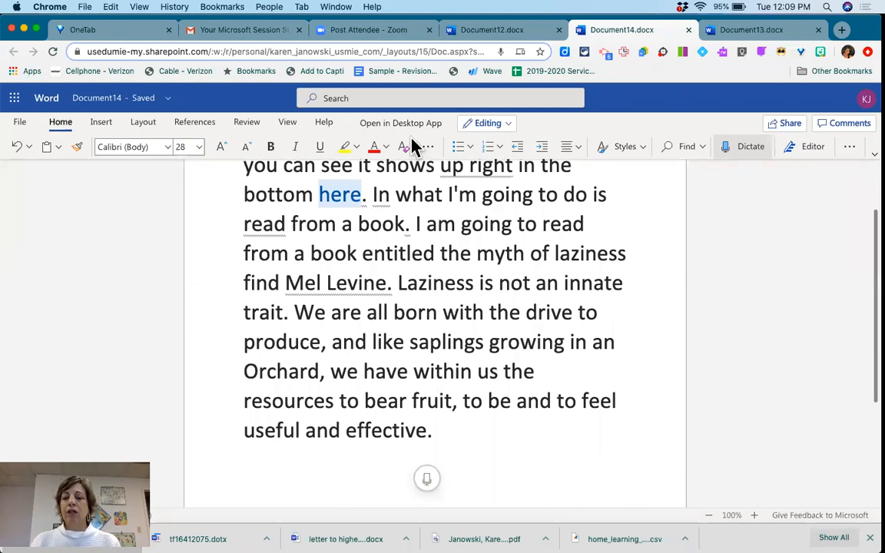
right_click(384, 197)
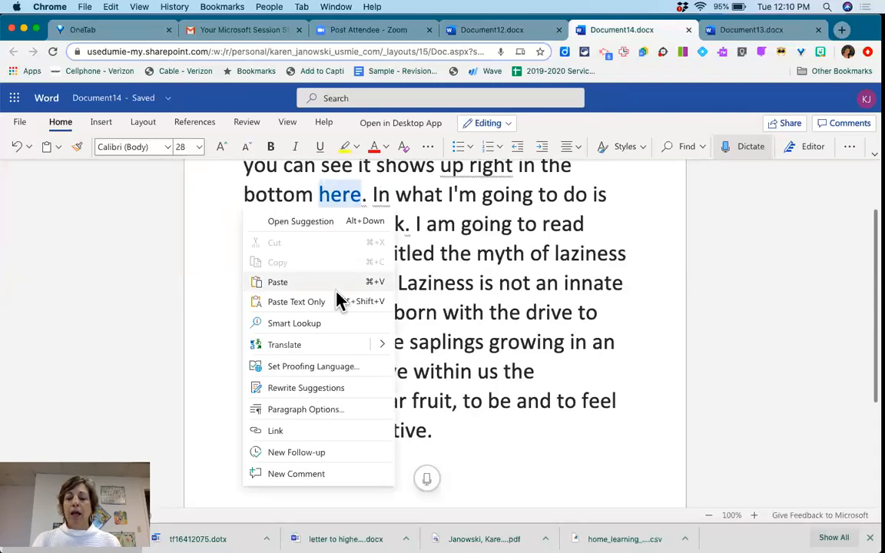
click(306, 222)
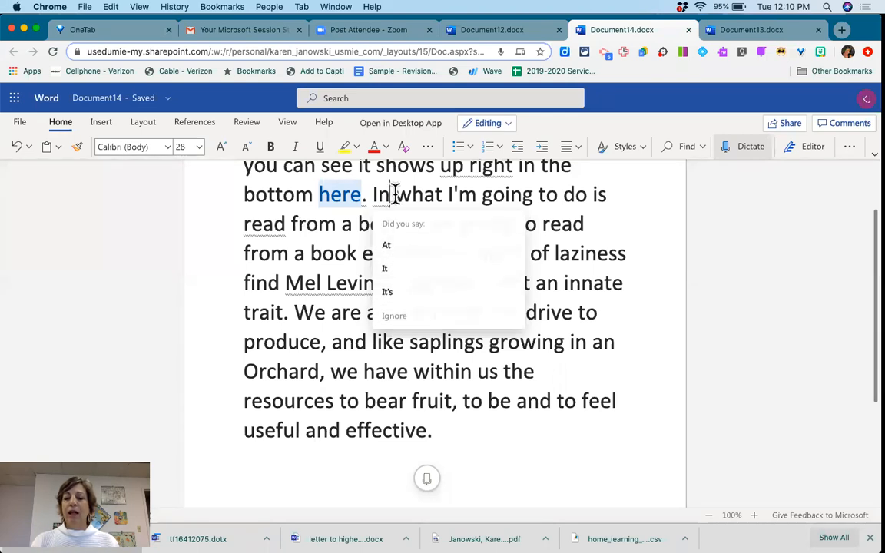
key(BackSpace)
key(BackSpace)
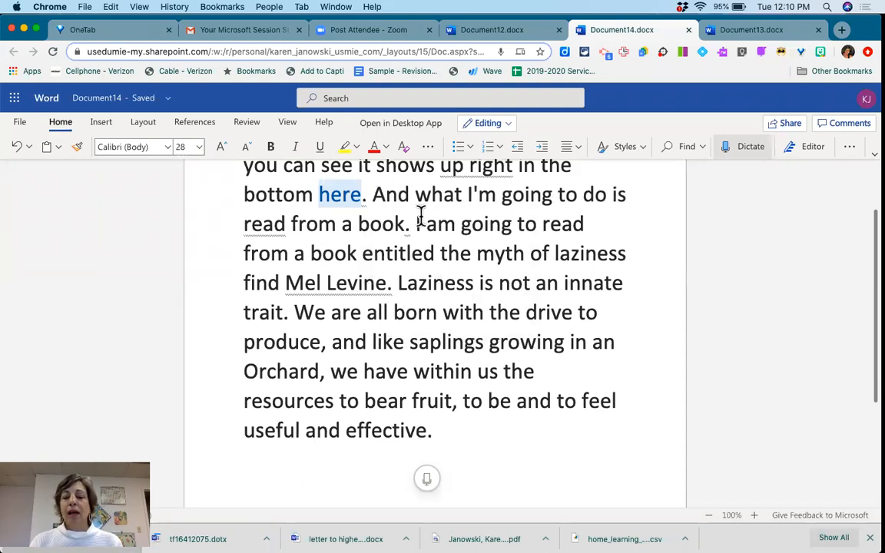
Step: Examine the Dictation settings, looking through the available spoken languages and preview languages, and close them without changing the language
scroll(470, 300, down, 1)
scroll(472, 303, down, 1)
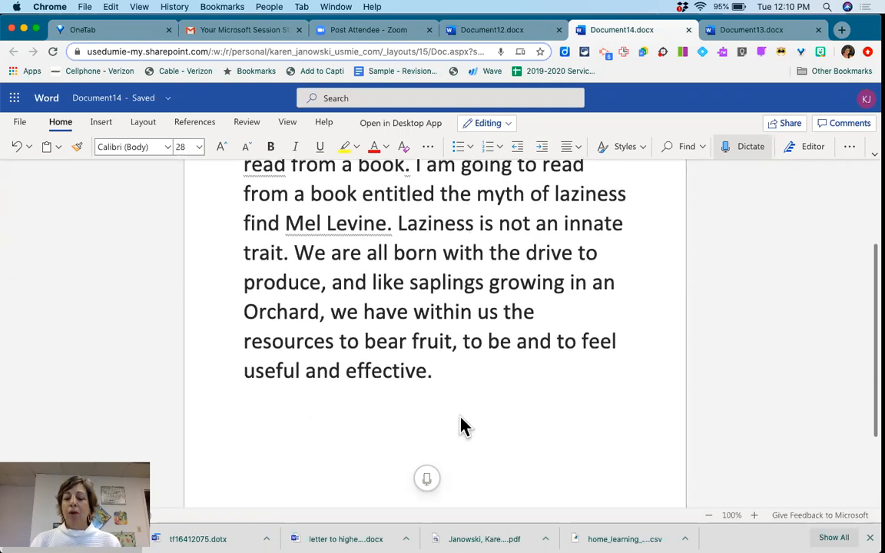
mouse_move(429, 480)
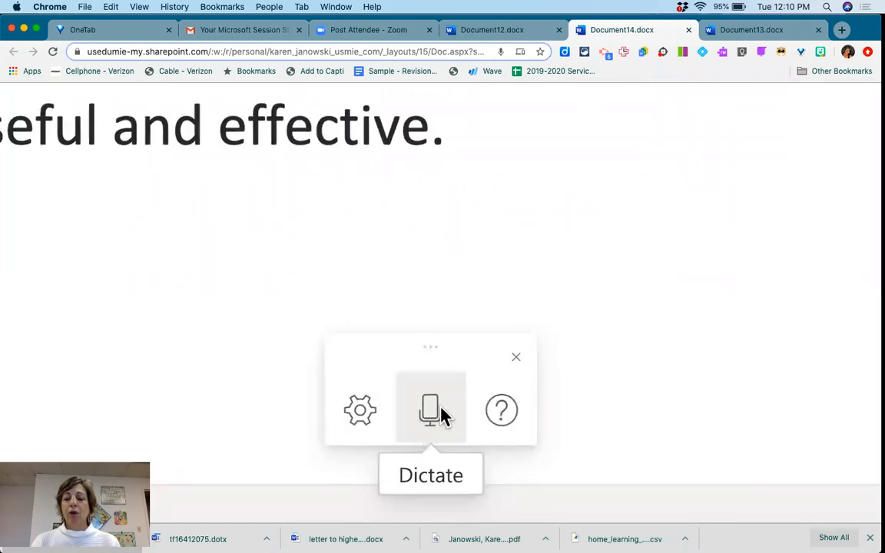
click(430, 411)
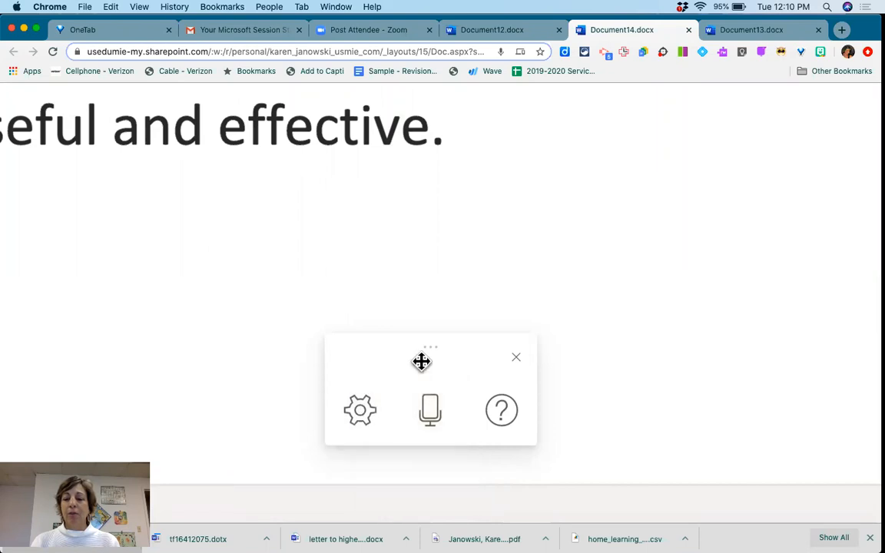
click(360, 415)
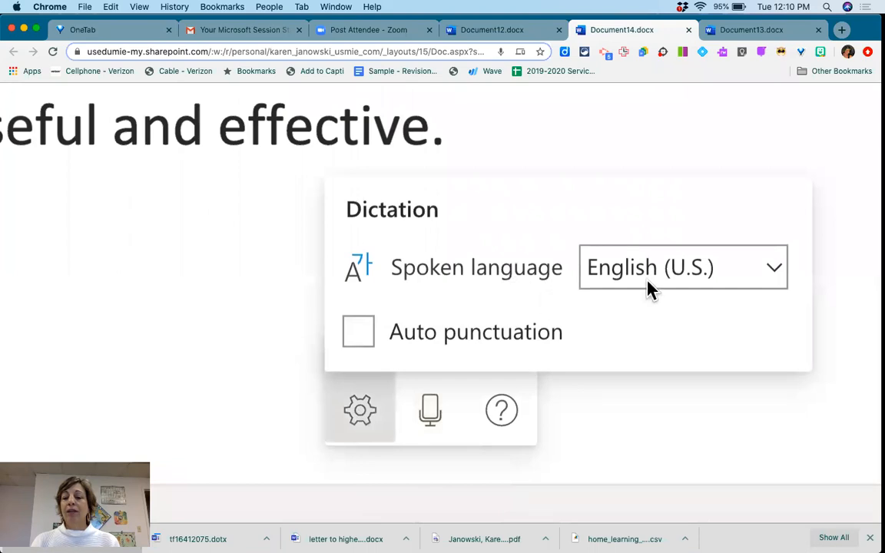
click(776, 269)
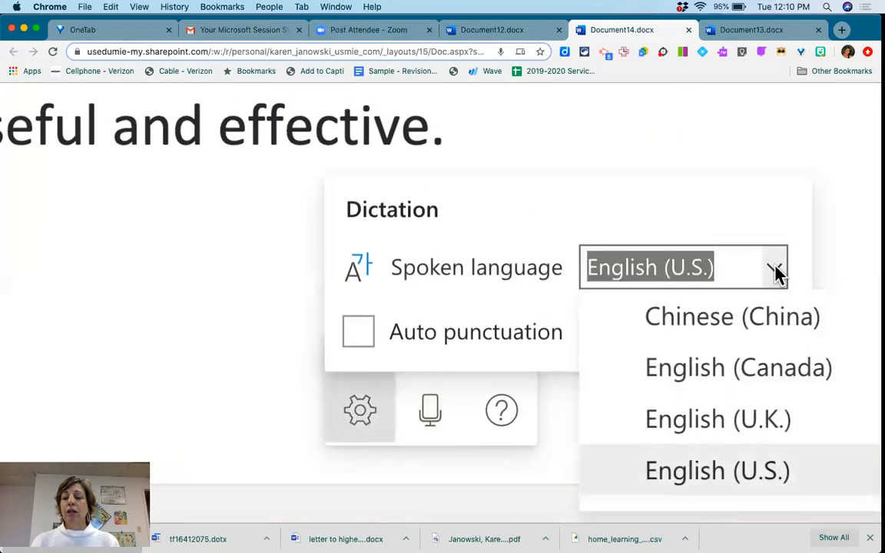
scroll(777, 353, down, 5)
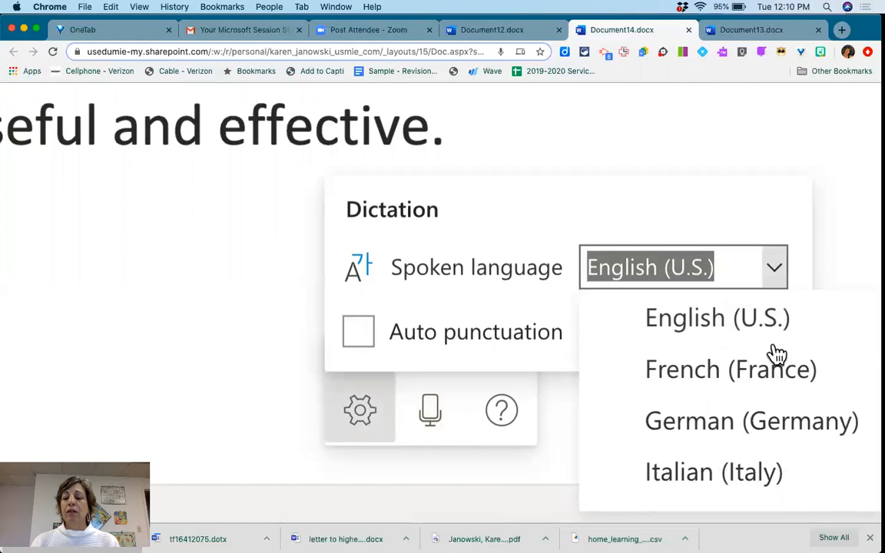
scroll(777, 354, down, 3)
scroll(777, 353, up, 5)
scroll(777, 353, up, 3)
scroll(777, 353, down, 3)
scroll(777, 353, down, 6)
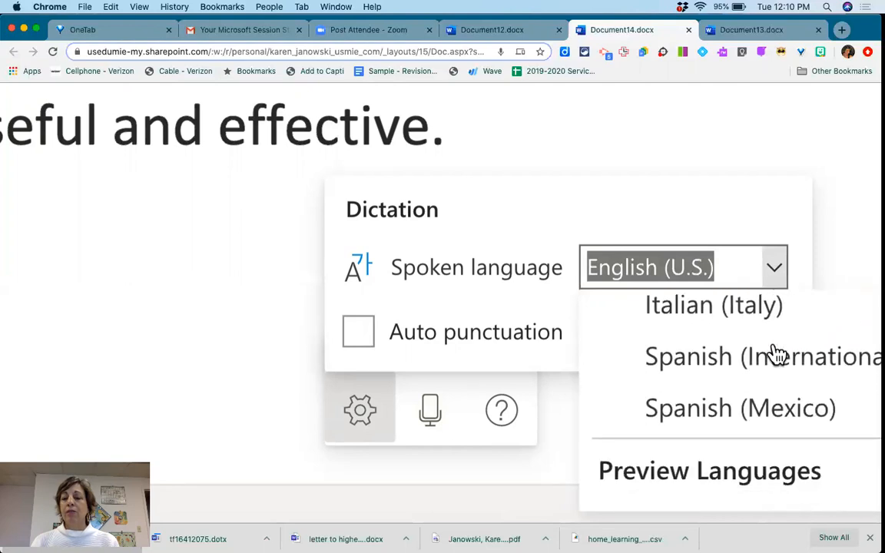
scroll(777, 353, down, 6)
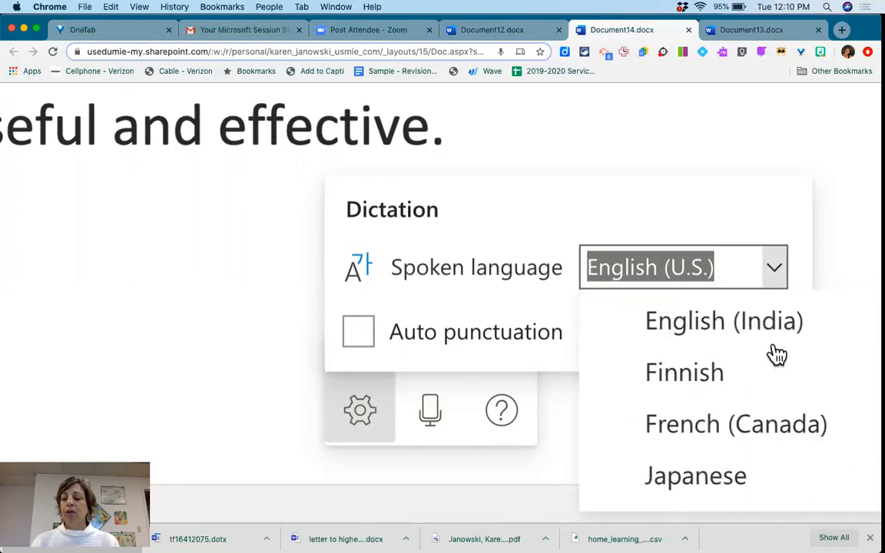
scroll(777, 353, up, 3)
scroll(777, 354, up, 8)
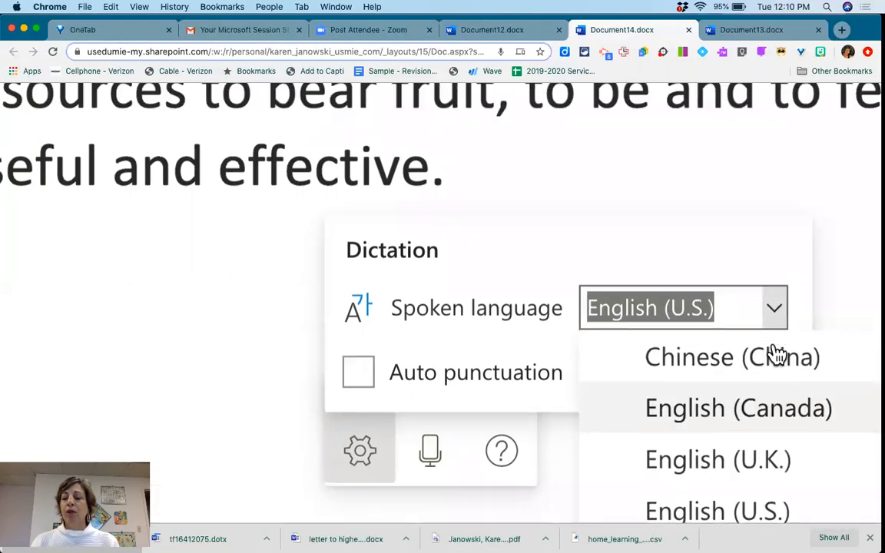
scroll(621, 446, down, 4)
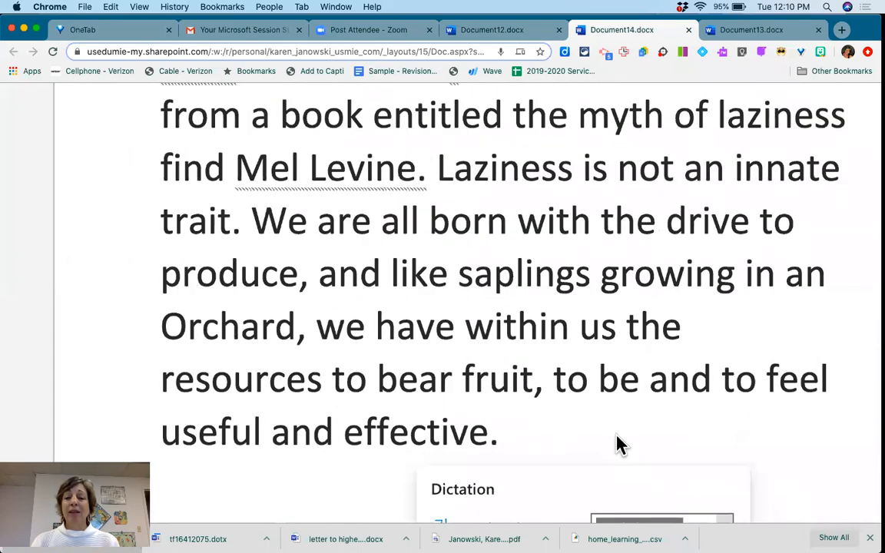
scroll(621, 445, down, 5)
scroll(621, 445, right, 2)
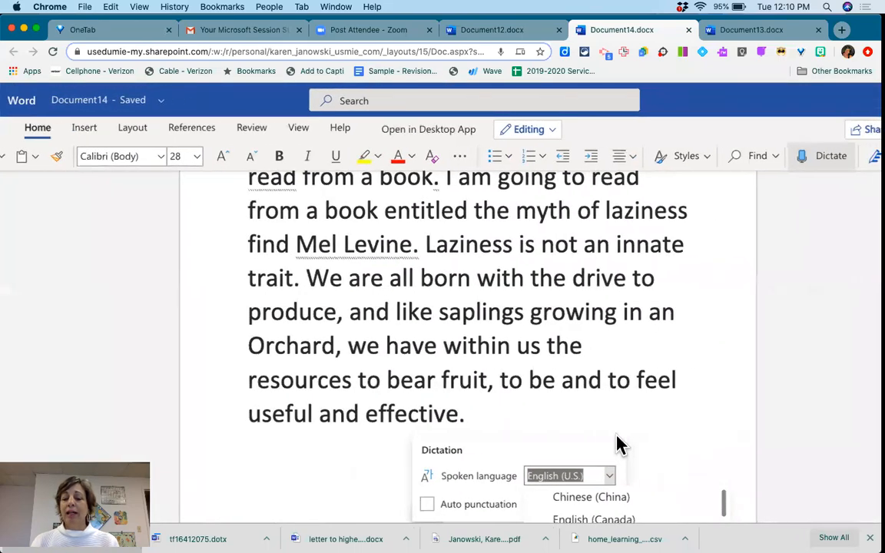
scroll(616, 435, down, 3)
scroll(616, 435, down, 1)
click(615, 430)
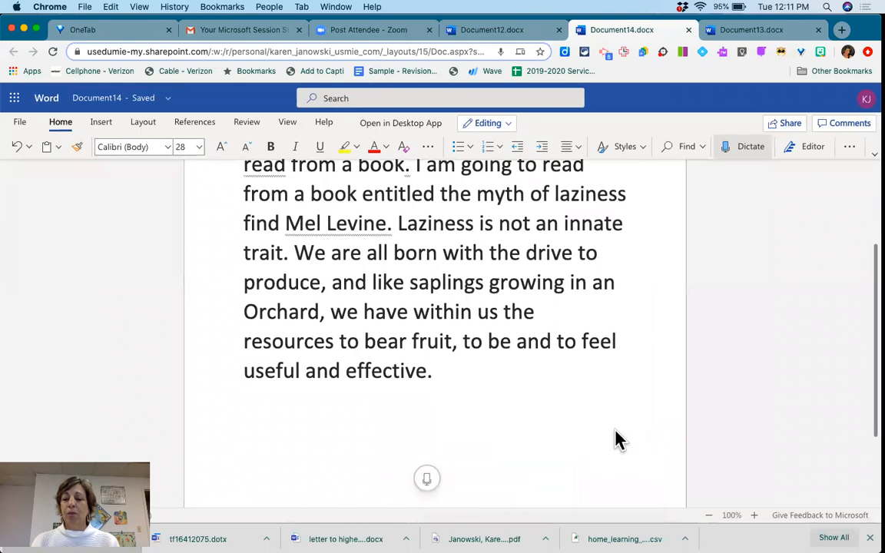
Step: Return to the Conformity article in Document12.docx and run the Editor check on it
scroll(524, 445, up, 5)
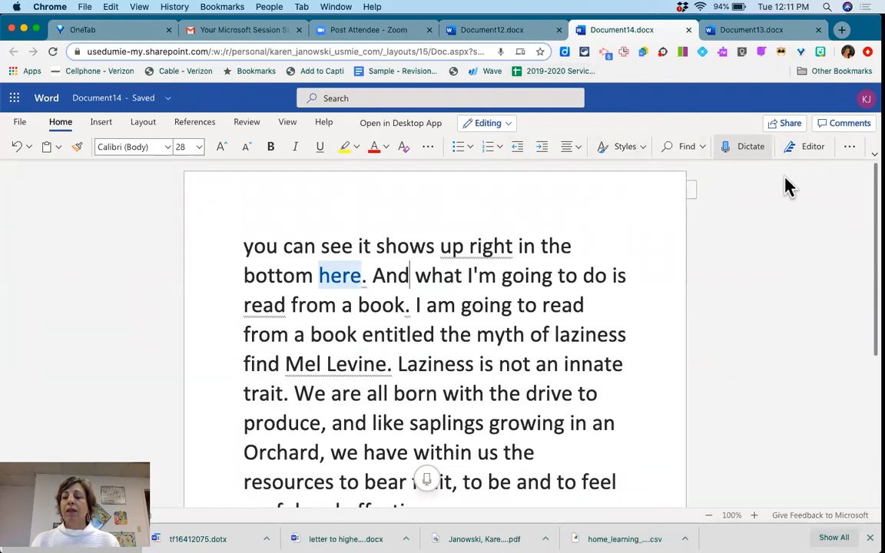
scroll(787, 186, up, 5)
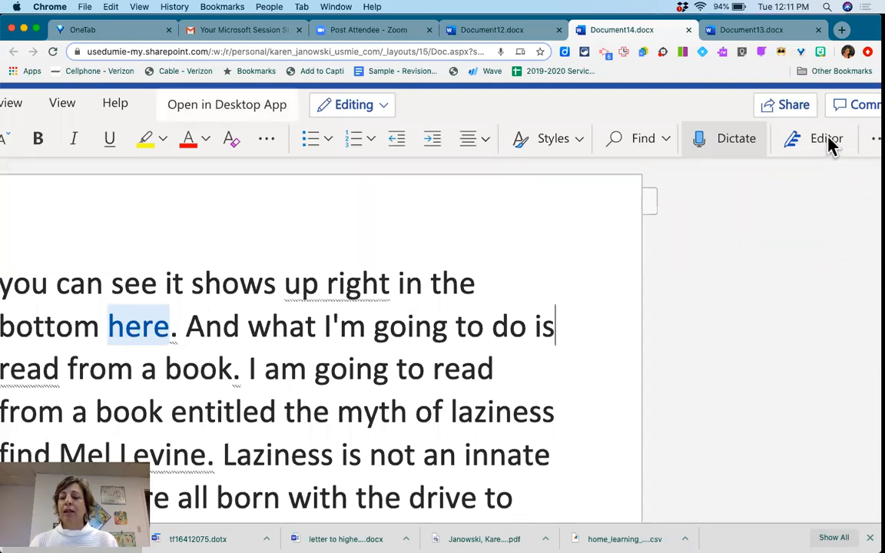
click(509, 34)
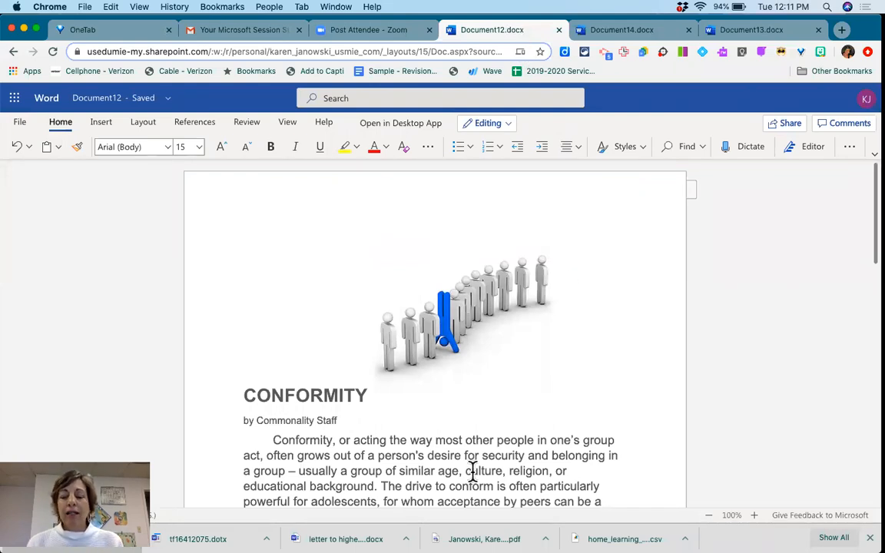
scroll(473, 470, down, 3)
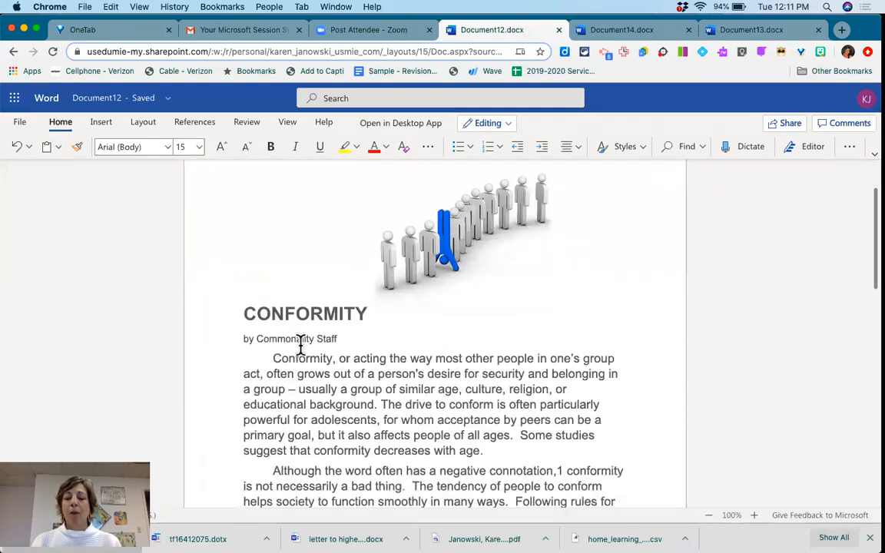
scroll(367, 373, down, 6)
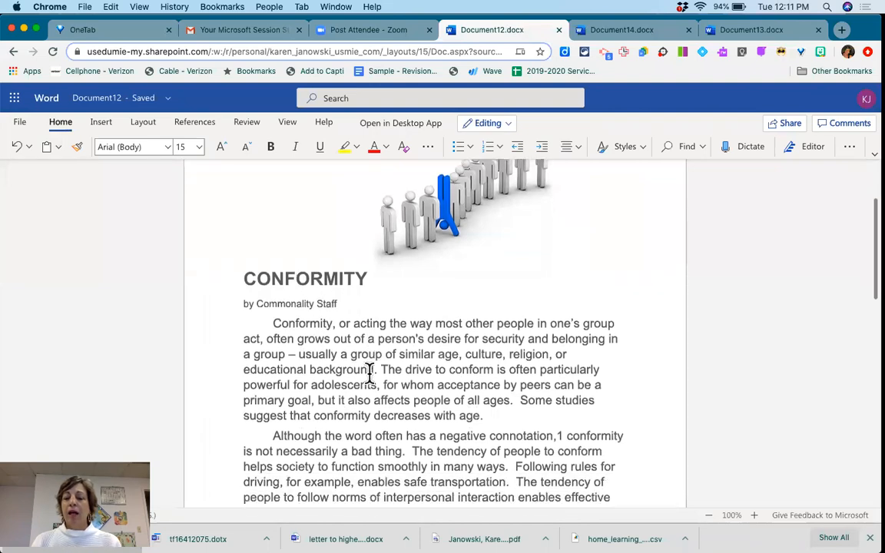
scroll(369, 373, down, 2)
scroll(368, 371, up, 12)
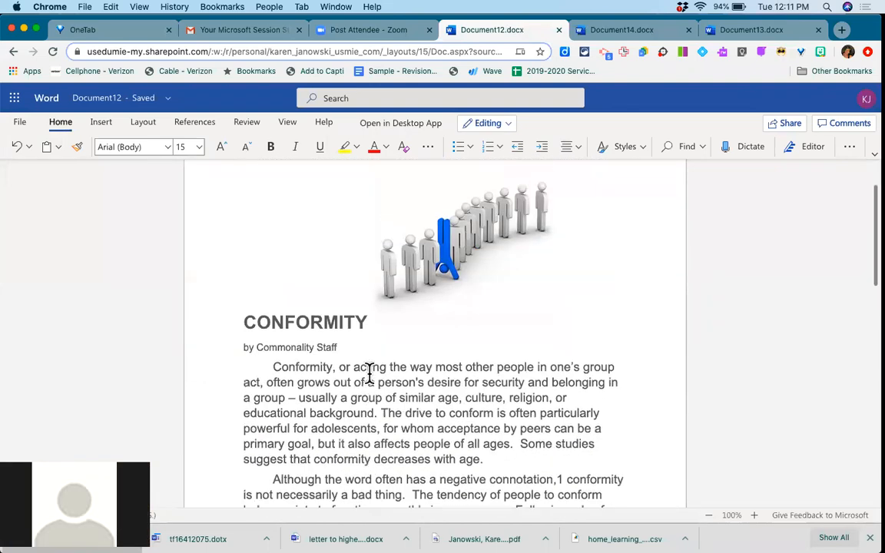
click(813, 146)
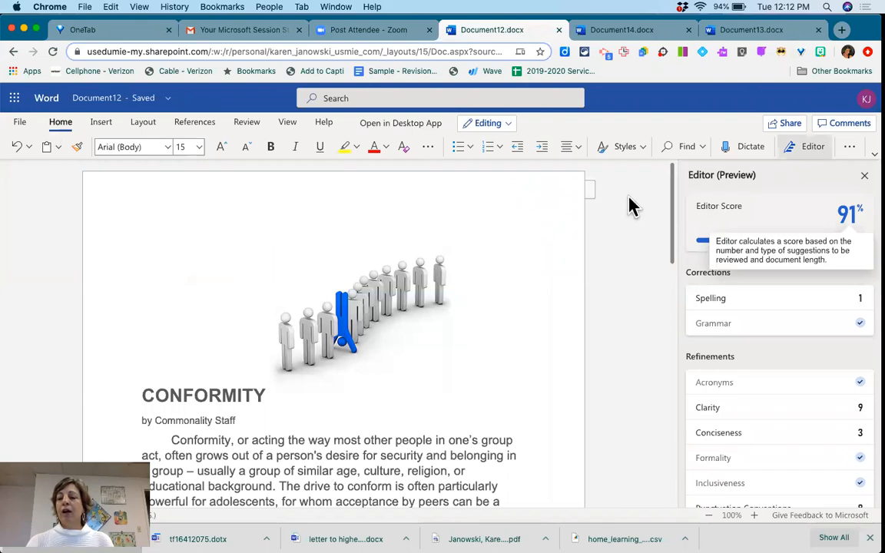
Step: Look over the Editor score and resolve the spelling issue listed under Corrections
scroll(629, 202, up, 5)
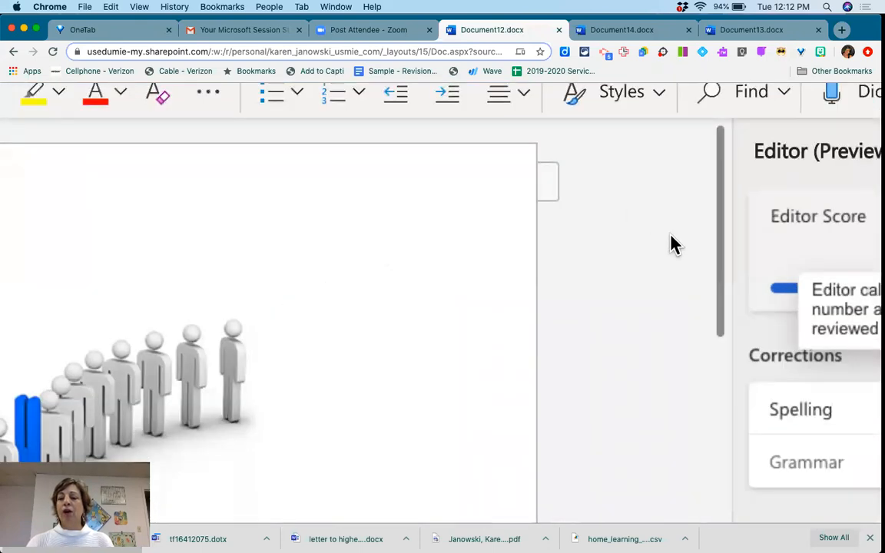
scroll(672, 242, right, 5)
scroll(756, 291, down, 5)
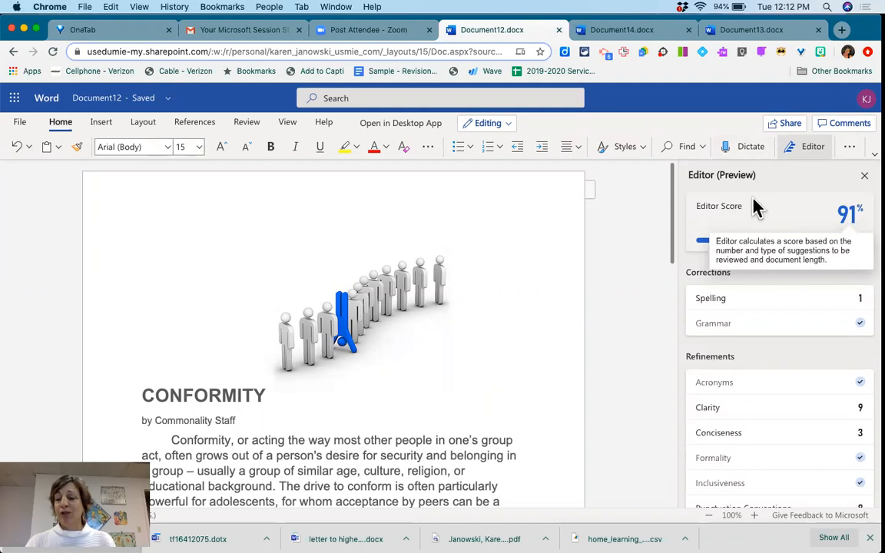
click(726, 300)
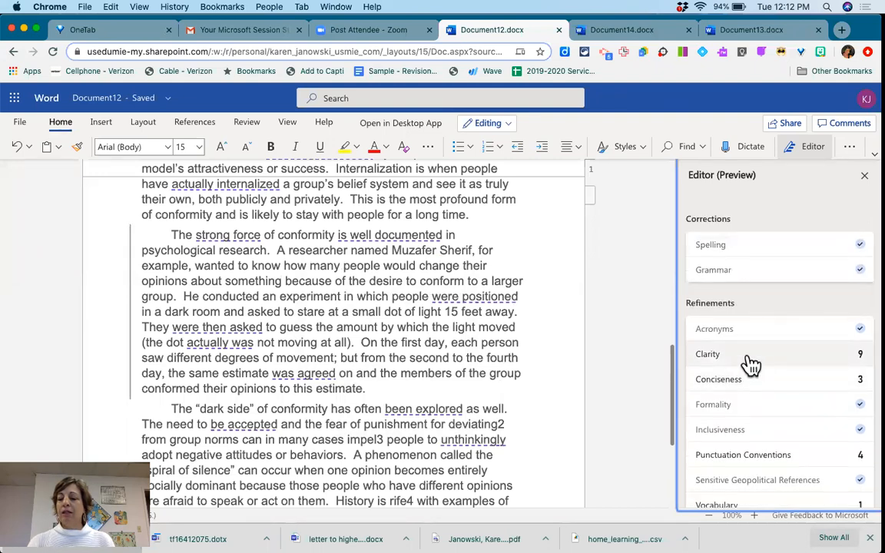
Step: Review the Clarity refinements for "is well documented" with its context shown and for "were positioned", then return to the document text
click(708, 359)
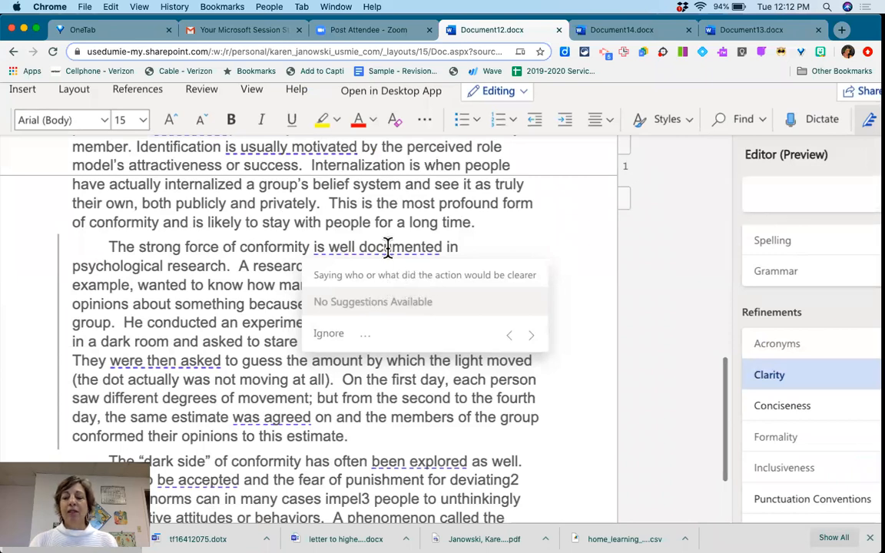
click(365, 335)
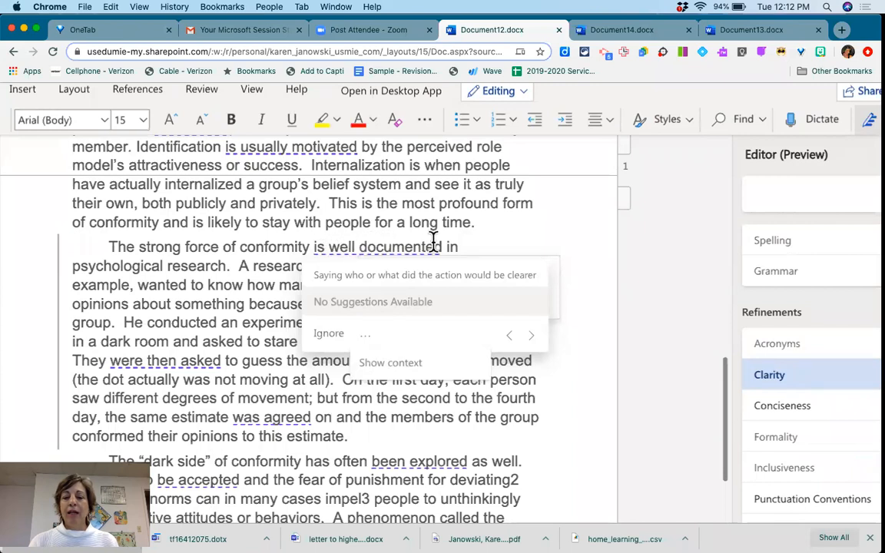
click(390, 364)
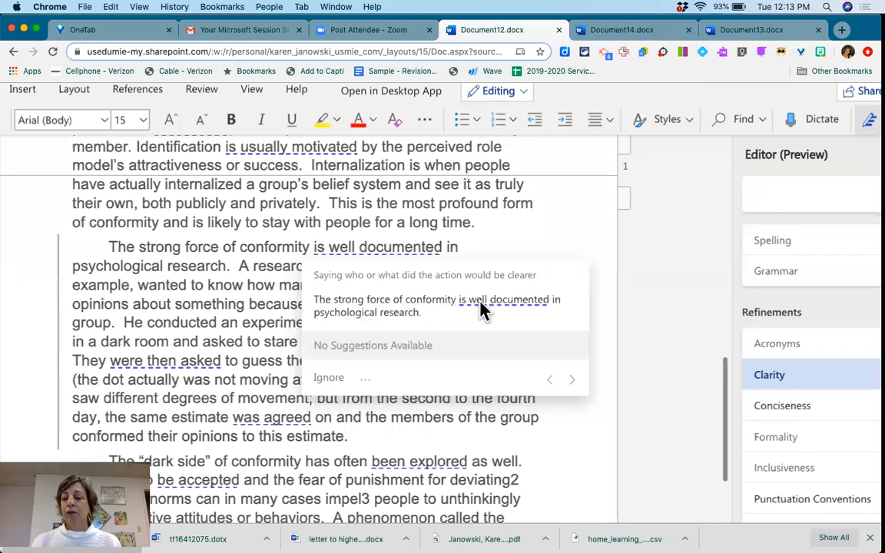
scroll(513, 304, down, 3)
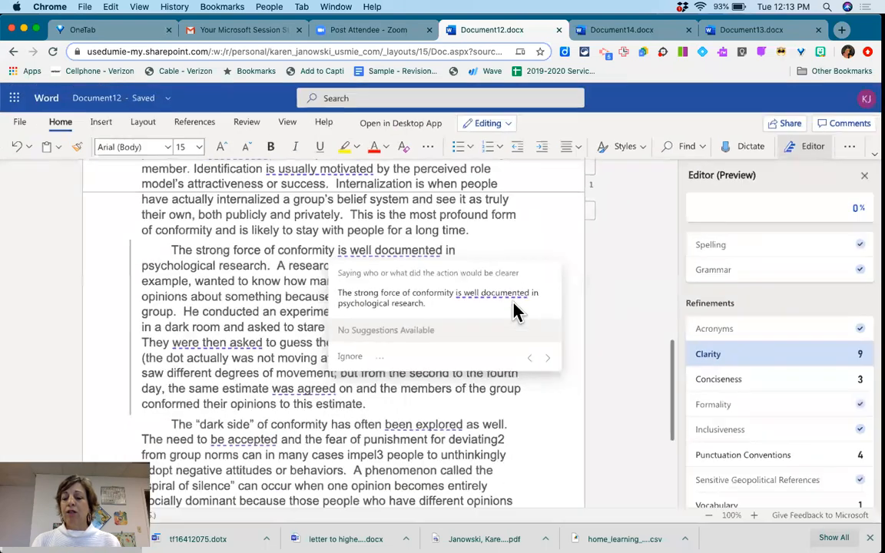
click(548, 360)
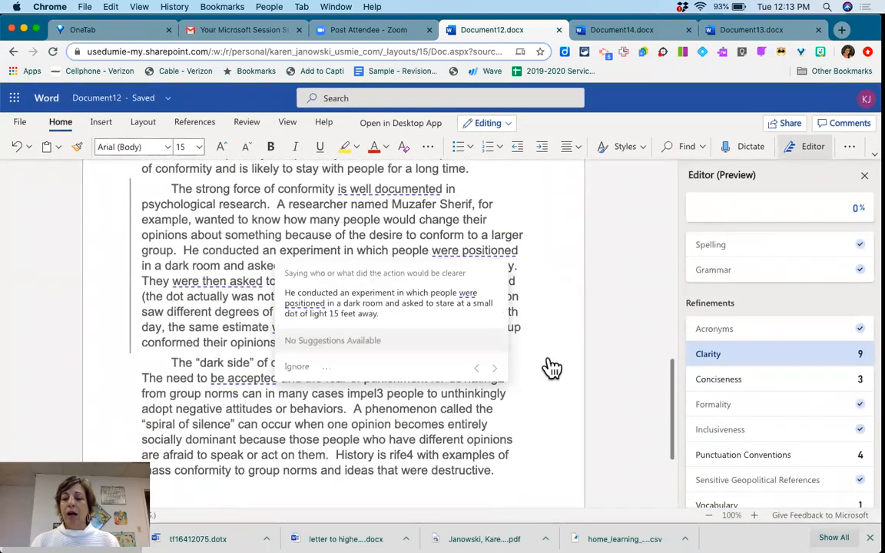
scroll(427, 367, up, 3)
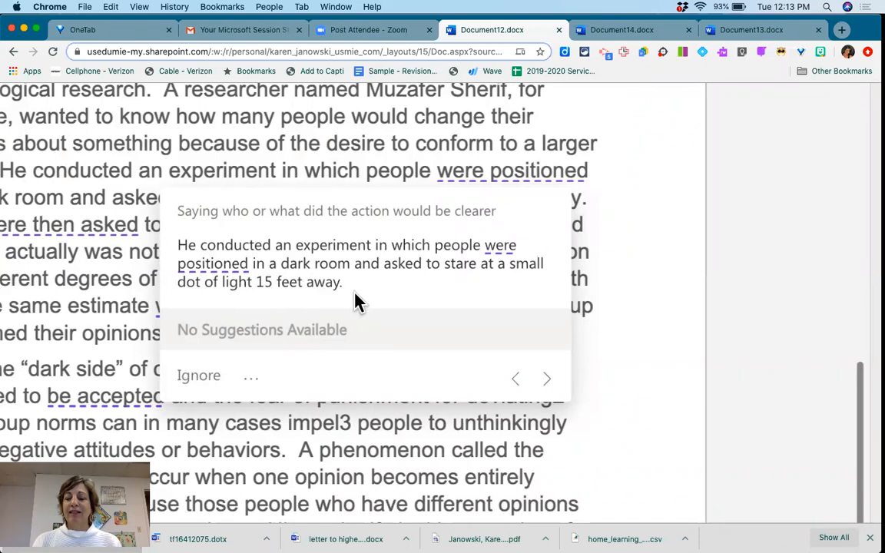
scroll(353, 303, down, 3)
click(439, 424)
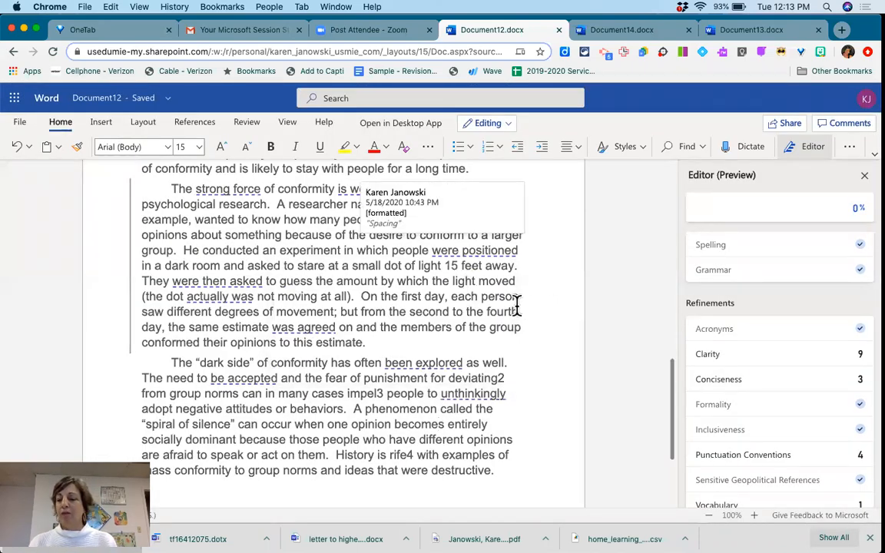
Step: Examine the remaining Refinements categories and the document Stats in the Editor results
scroll(576, 323, up, 3)
scroll(586, 355, up, 2)
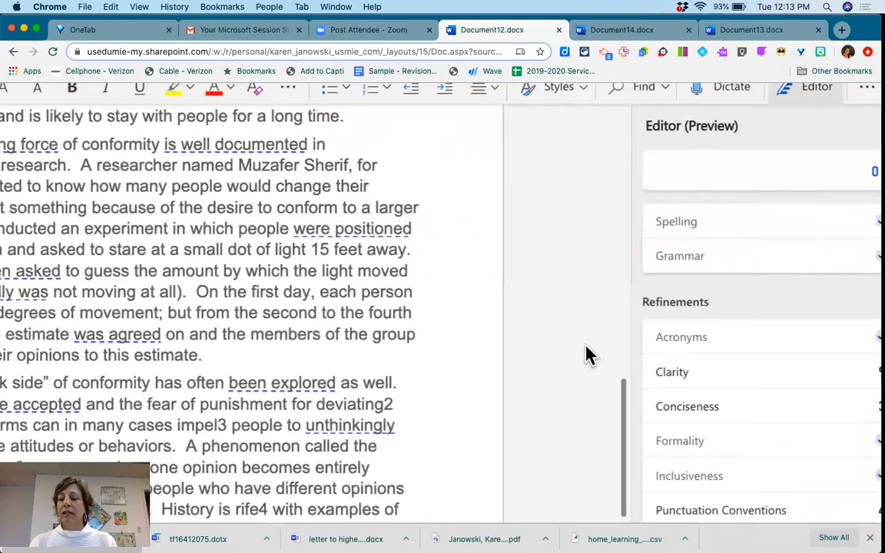
scroll(586, 355, right, 1)
scroll(821, 375, down, 1)
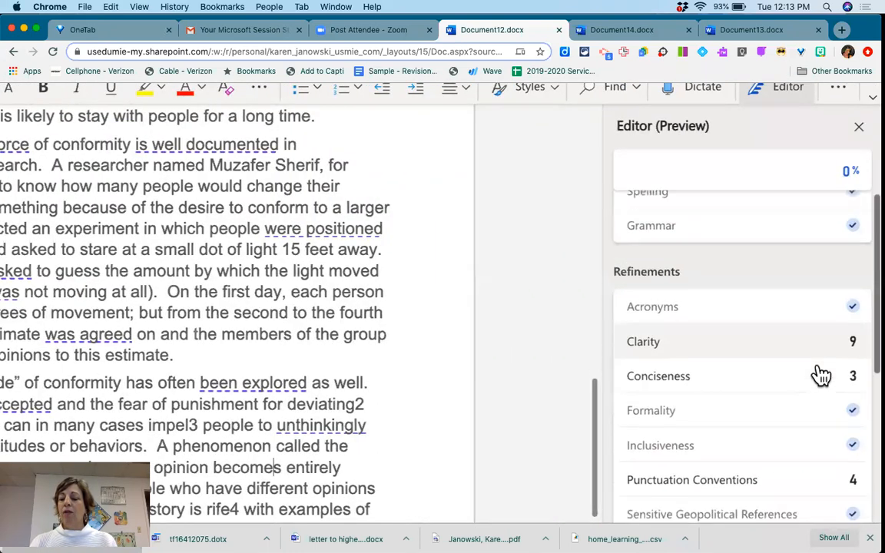
scroll(820, 375, down, 3)
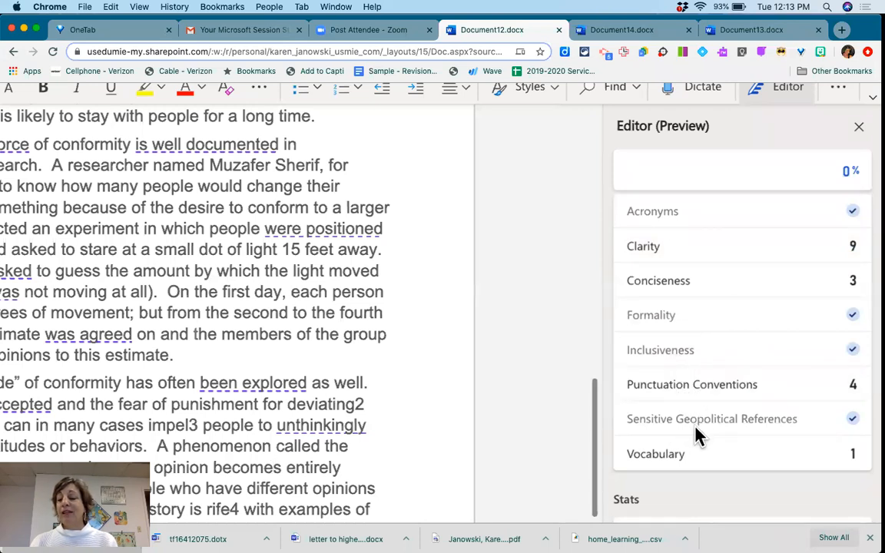
scroll(691, 458, down, 5)
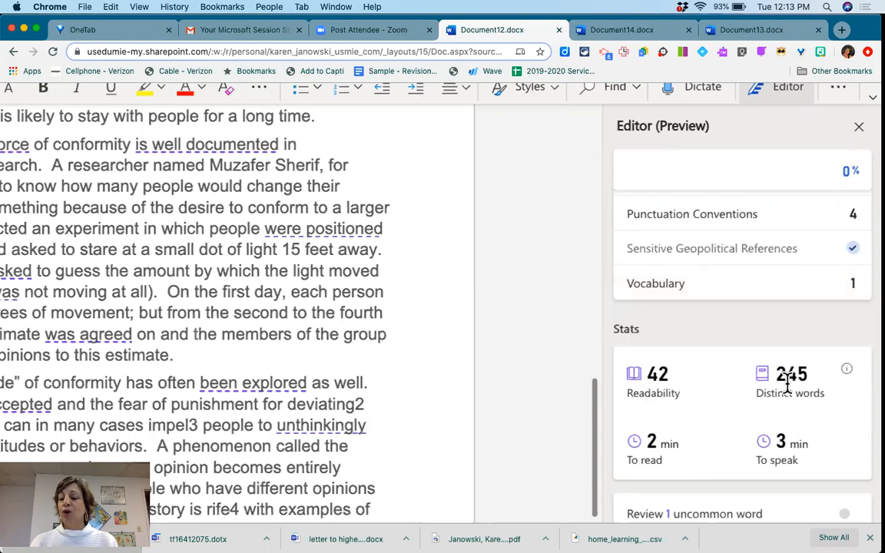
scroll(790, 385, down, 2)
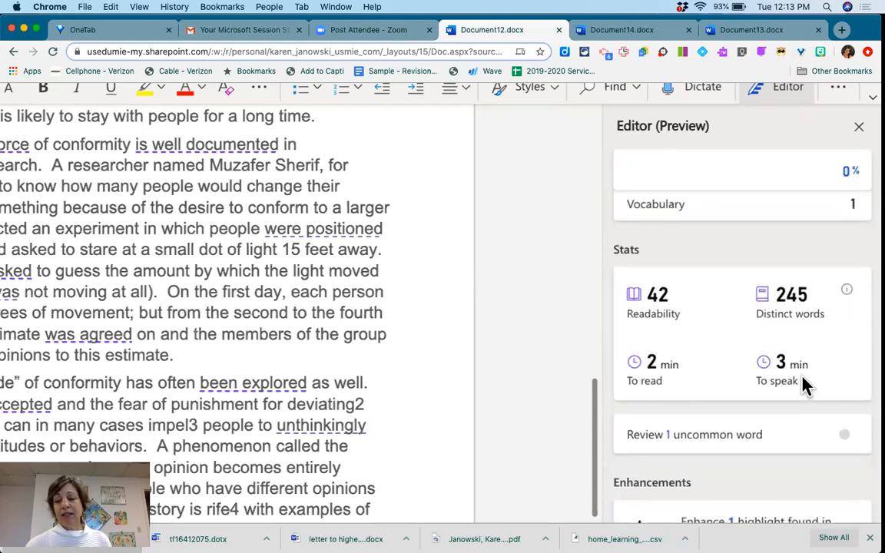
Step: Review the suggested replacements for the uncommon word "unthinkingly" in the final paragraph and ignore them
scroll(807, 388, down, 3)
click(755, 326)
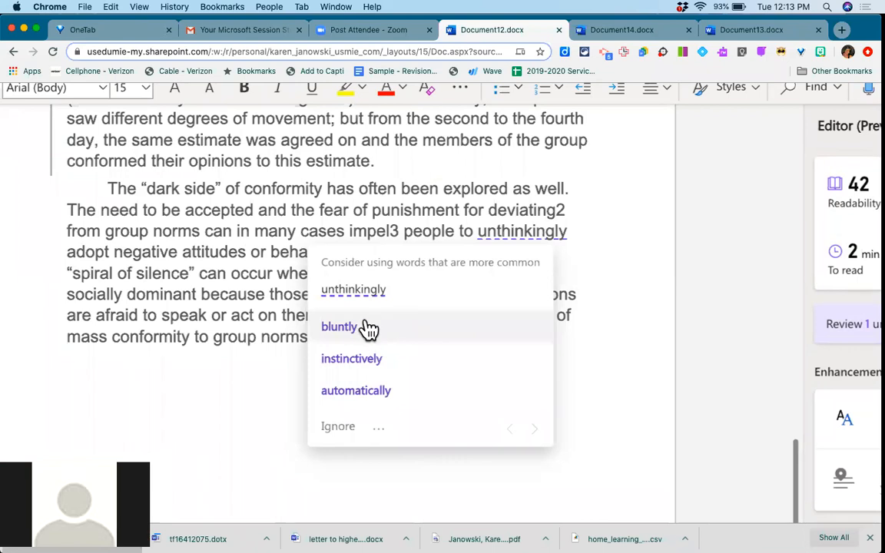
scroll(368, 330, left, 1)
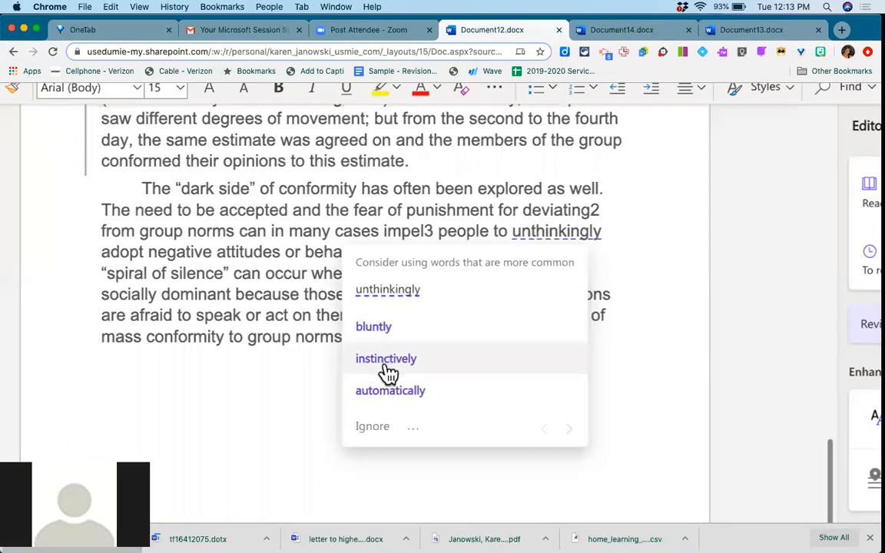
click(385, 435)
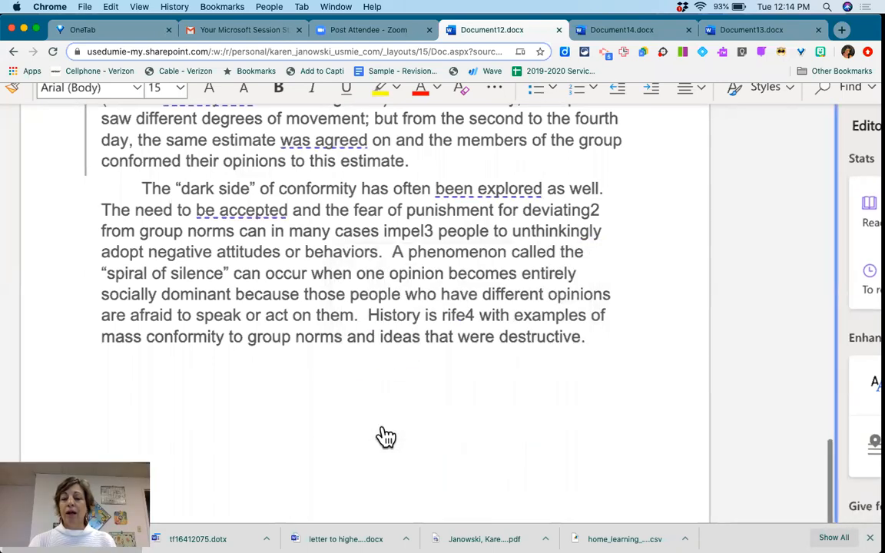
scroll(385, 437, down, 3)
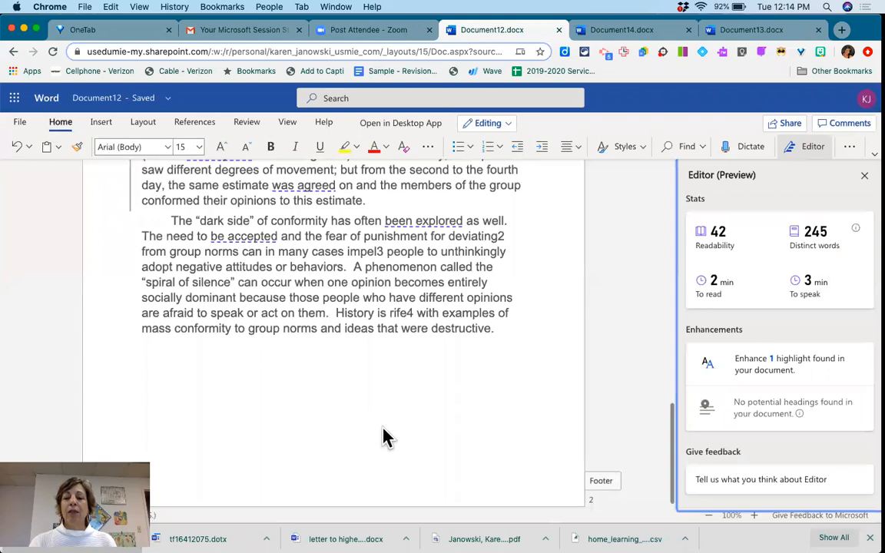
scroll(385, 437, up, 5)
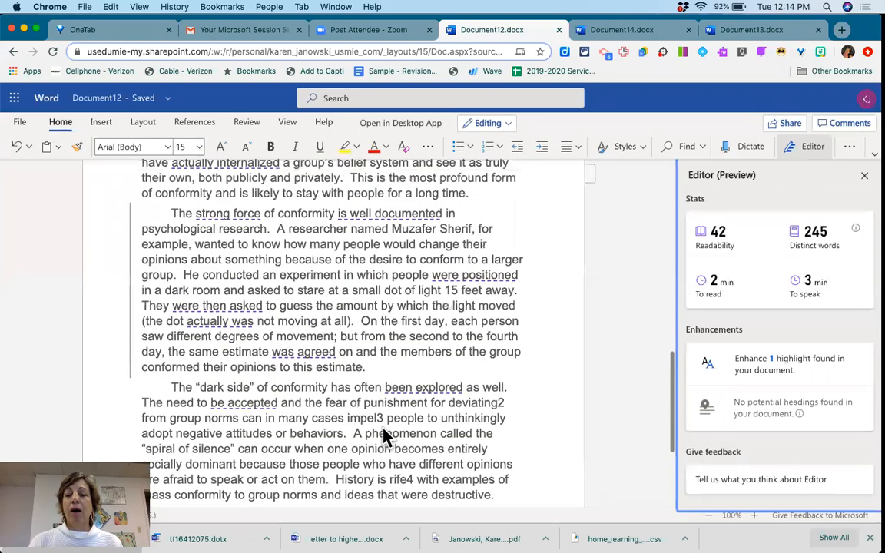
scroll(385, 437, up, 10)
scroll(385, 437, left, 3)
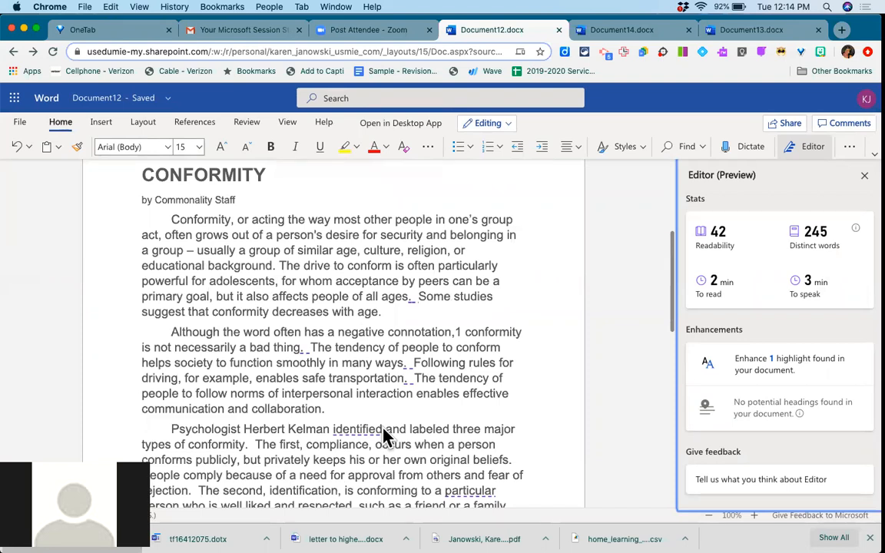
Step: Switch to Document13.docx and replace the flagged phrase "a number of" with the suggestion "several"
click(739, 32)
scroll(589, 284, up, 2)
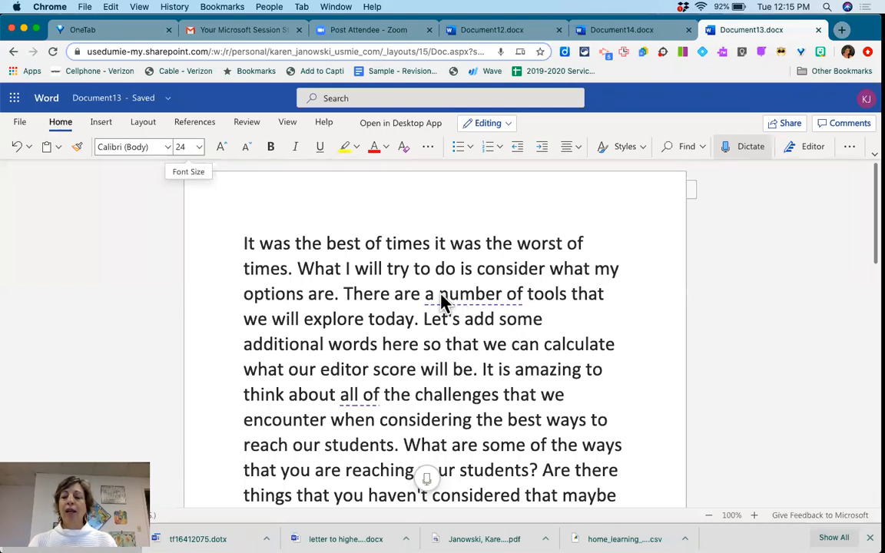
scroll(486, 296, up, 5)
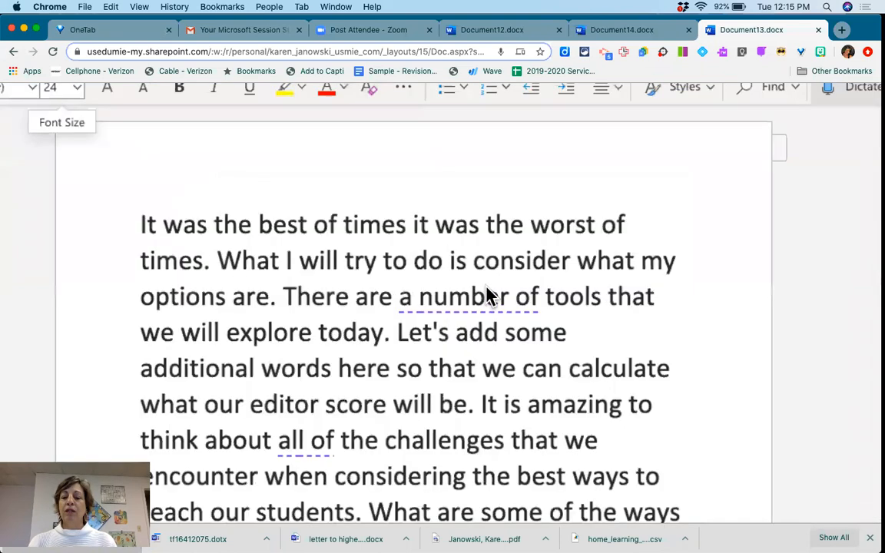
right_click(445, 302)
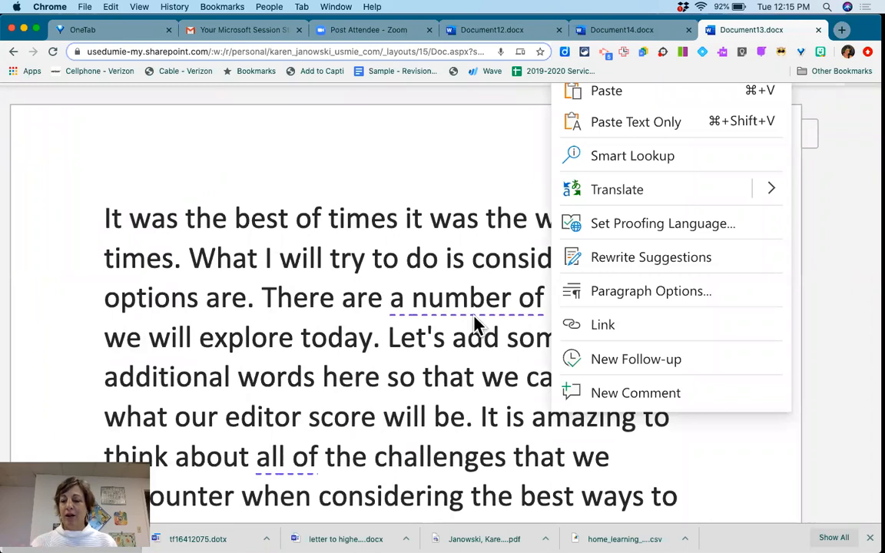
scroll(474, 323, up, 3)
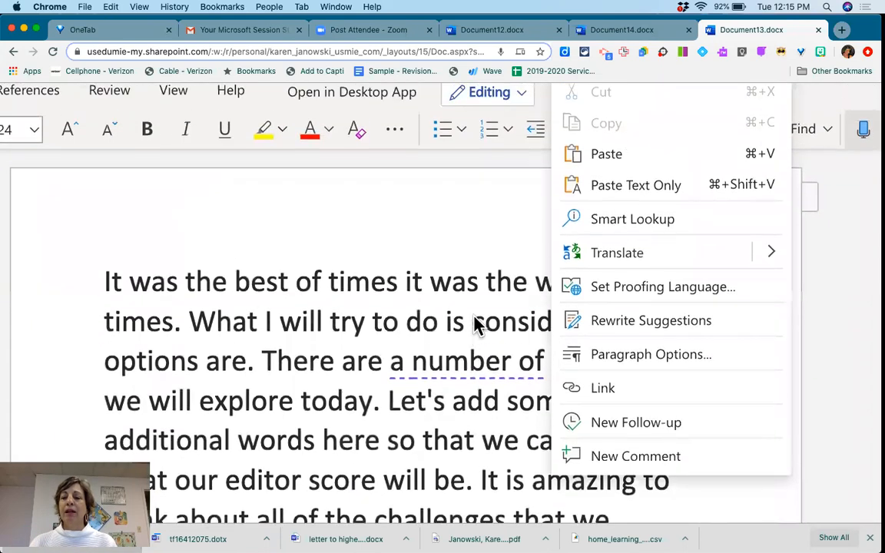
scroll(474, 323, up, 2)
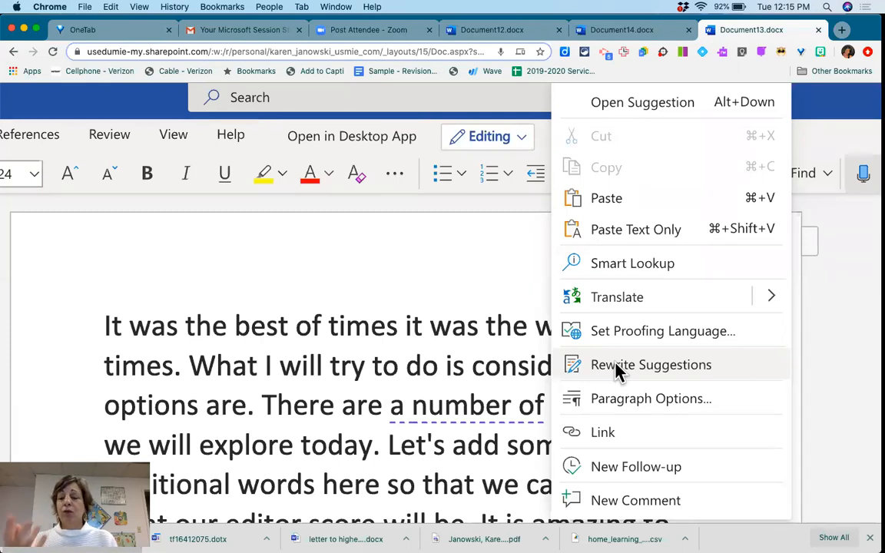
click(637, 107)
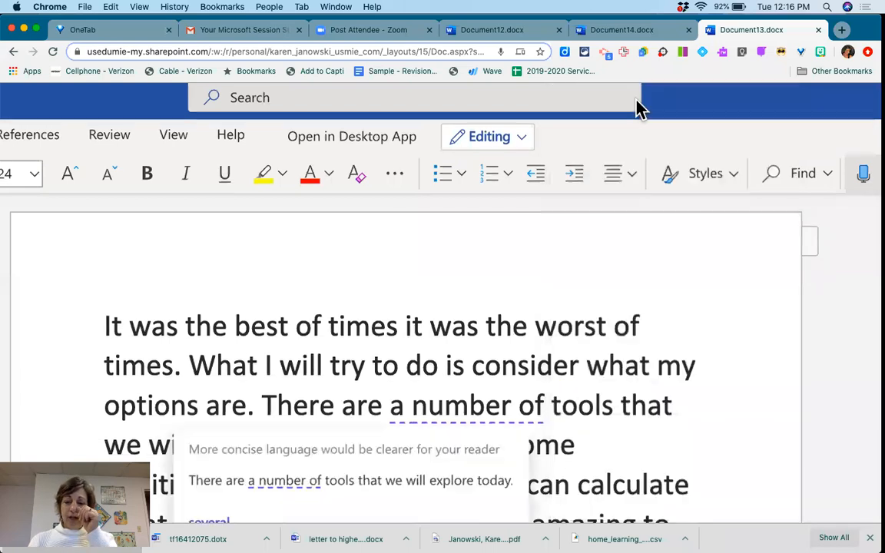
scroll(600, 245, down, 1)
scroll(256, 450, down, 4)
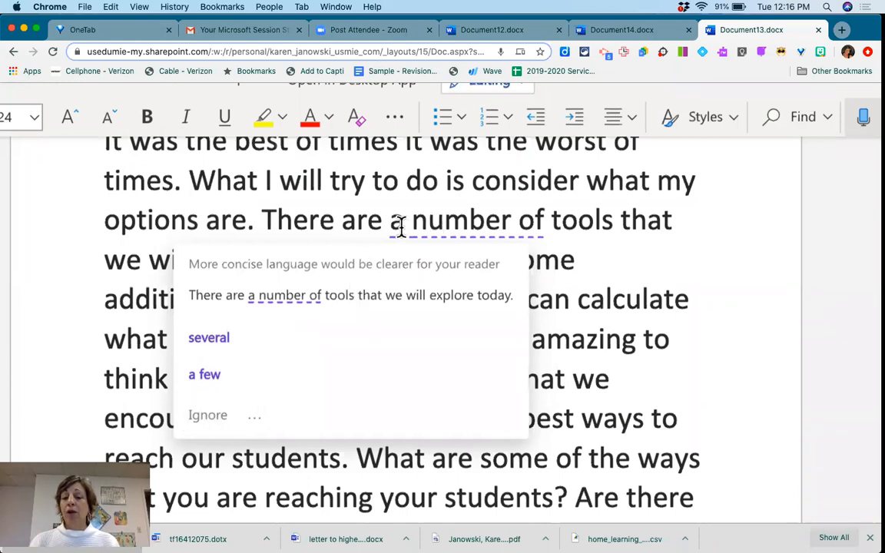
click(209, 338)
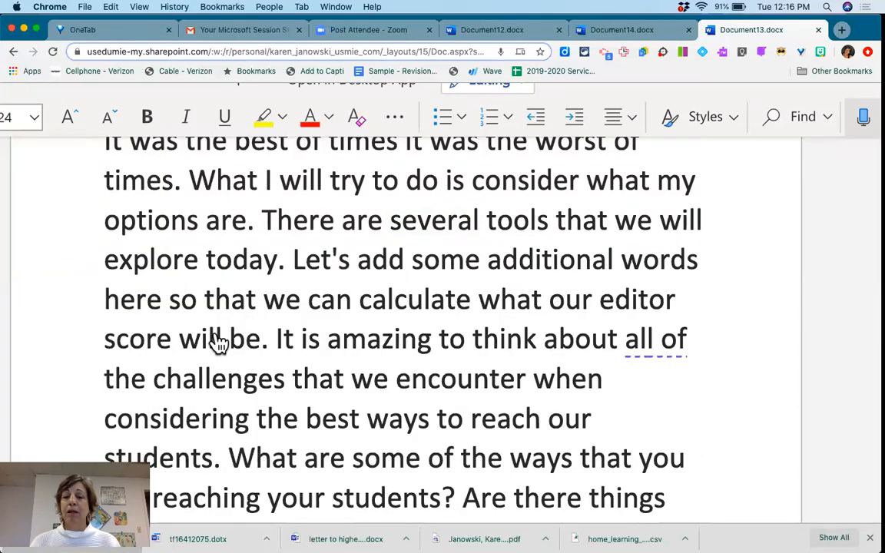
Step: Get rewrite suggestions for the sentence starting "It is amazing to think about all of" and read the concise, paraphrased and readability alternatives
right_click(644, 343)
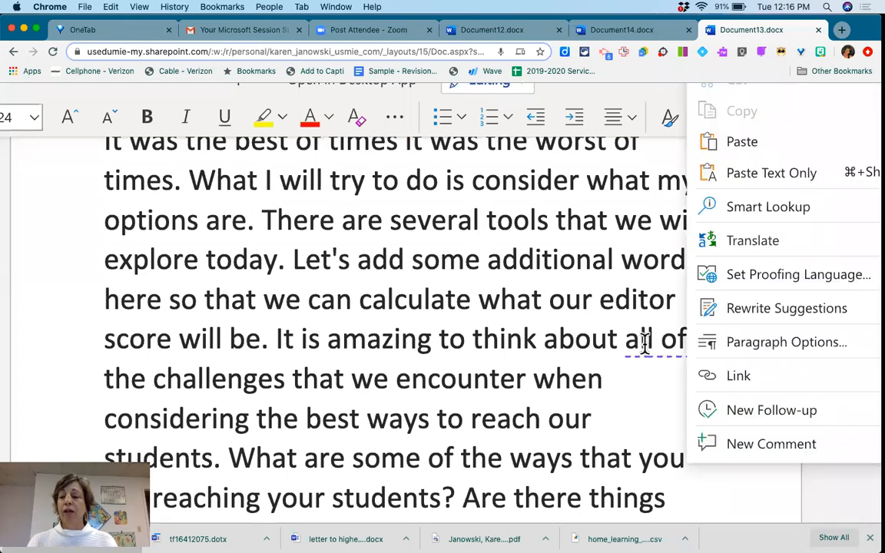
click(763, 309)
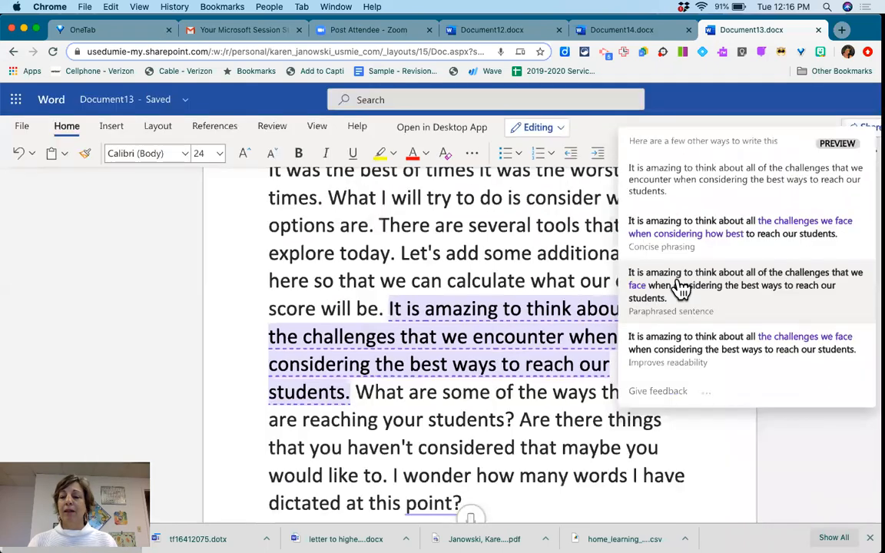
scroll(680, 283, right, 1)
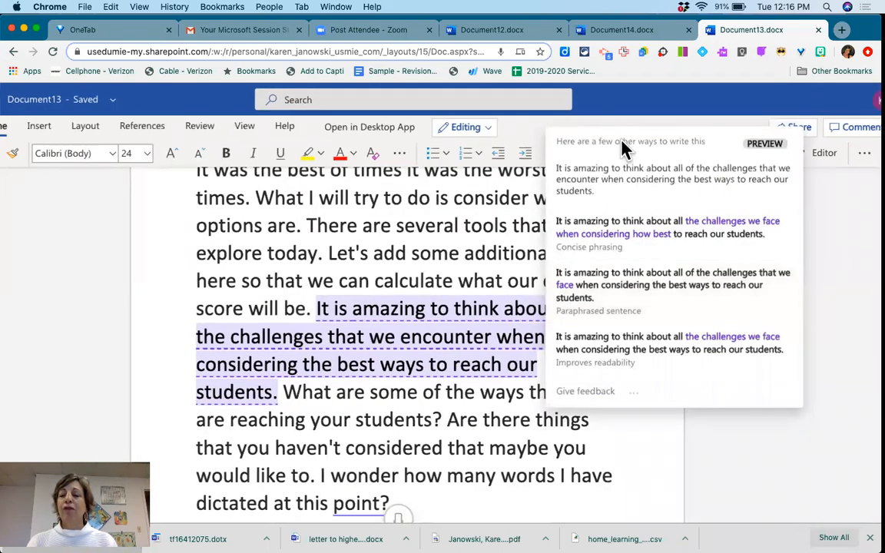
scroll(638, 146, up, 3)
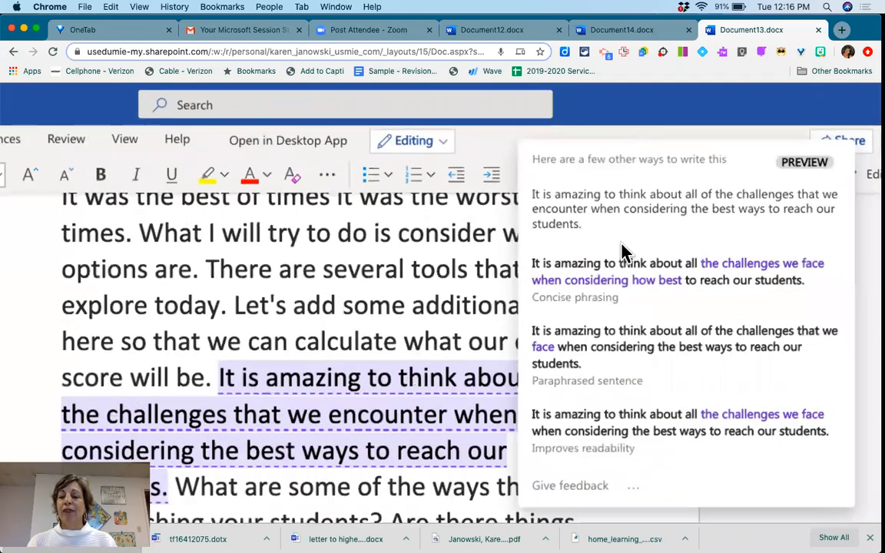
scroll(622, 251, up, 2)
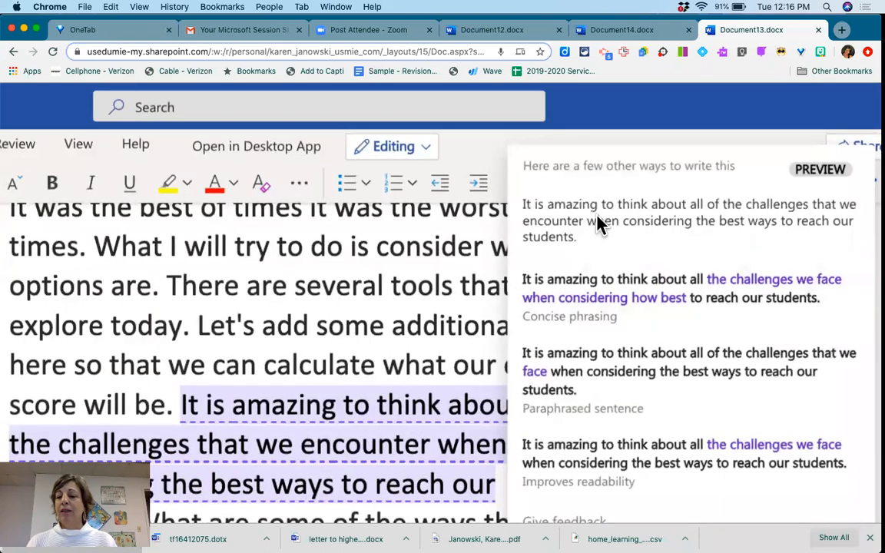
scroll(624, 282, down, 1)
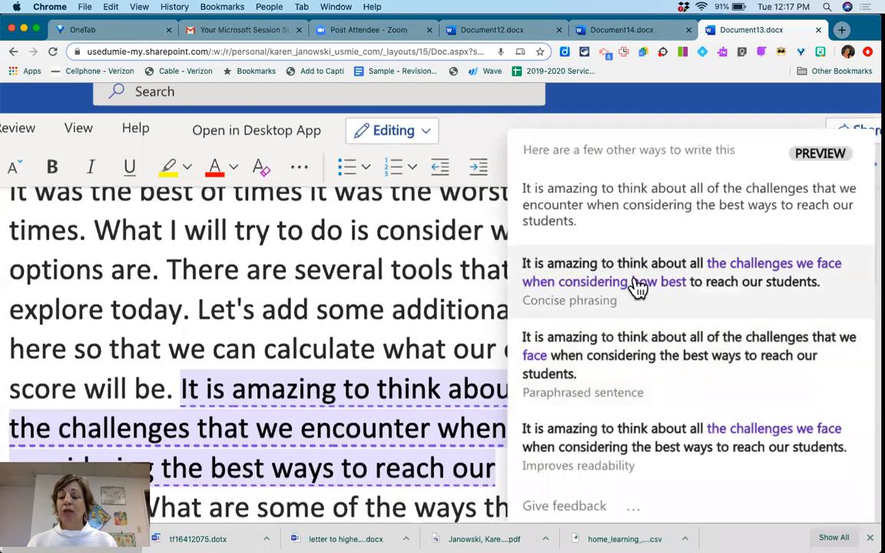
scroll(637, 286, down, 2)
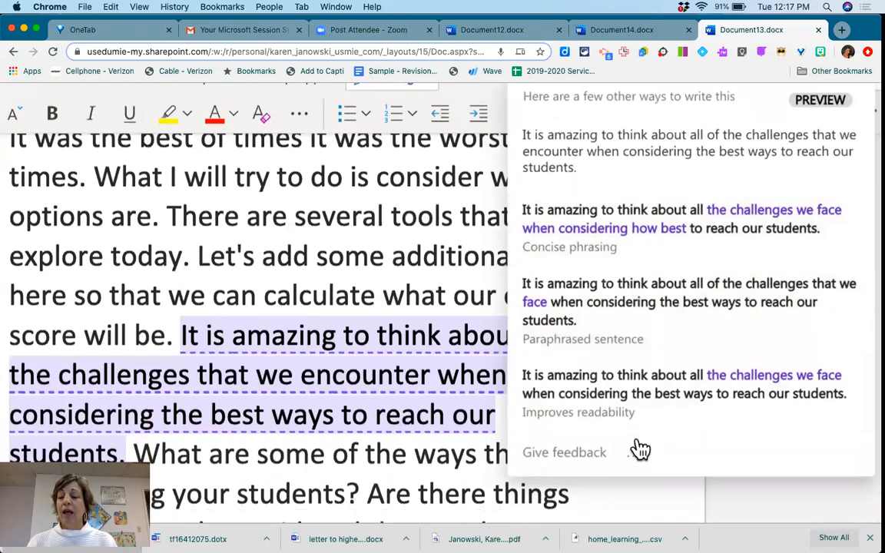
Step: View the additional display options for the rewrite suggestions and return to the text without applying any alternative
click(634, 460)
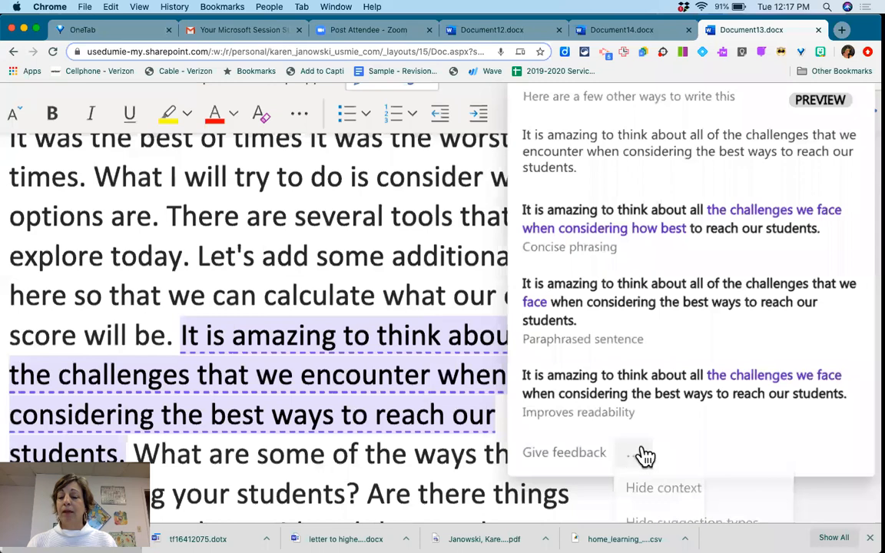
scroll(646, 458, down, 2)
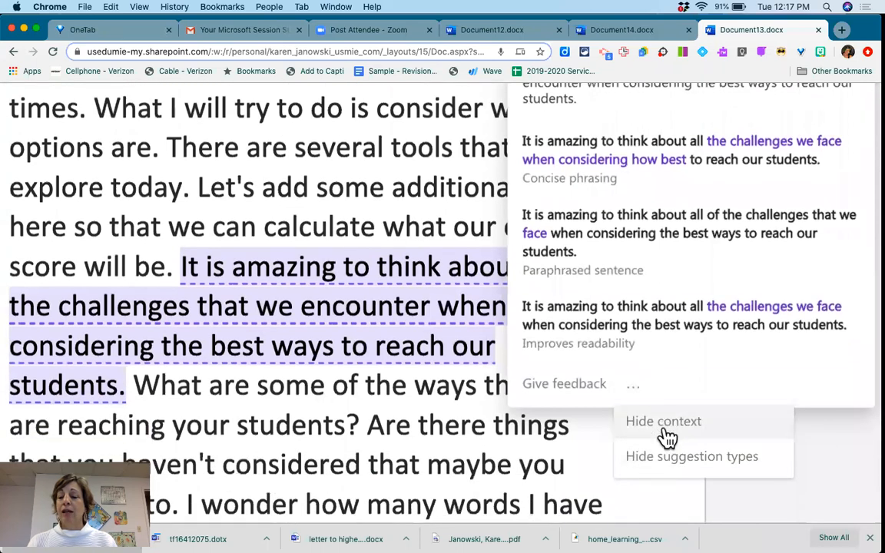
scroll(664, 465, up, 4)
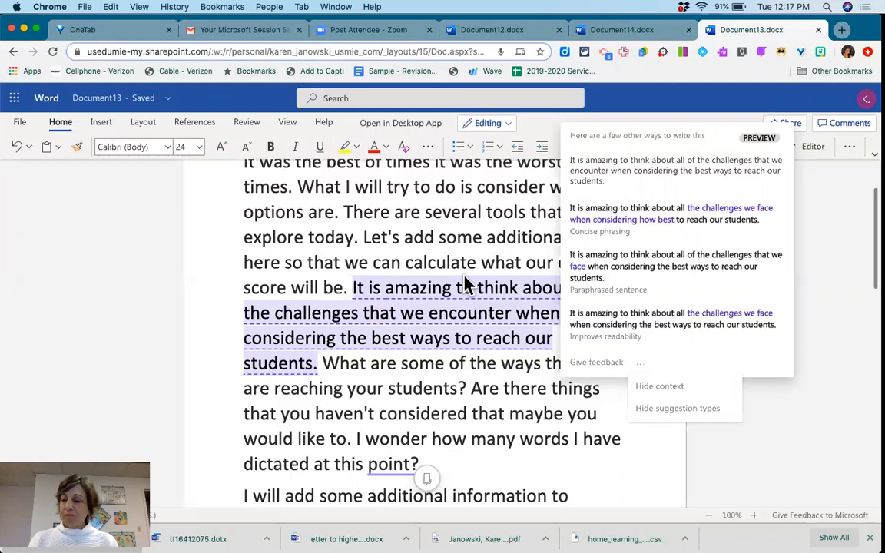
scroll(465, 274, up, 1)
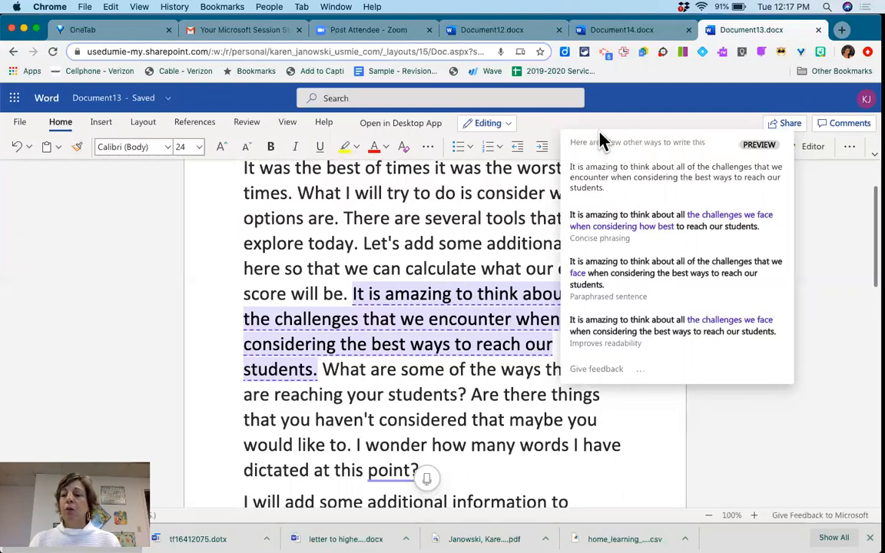
click(465, 246)
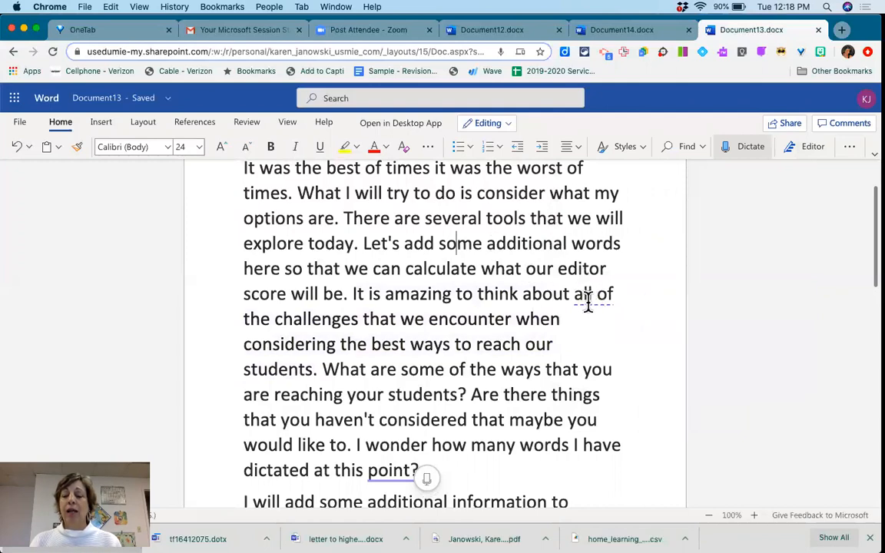
Step: Run the Editor check on the document and accept the Grammar correction that replaces "point?" with "point."
ctrl+scroll(599, 235, up, 5)
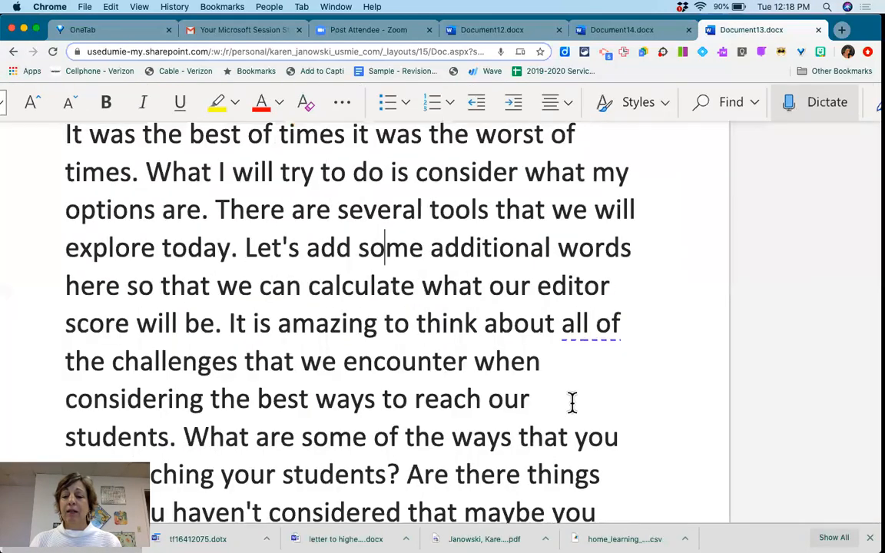
ctrl+scroll(612, 331, down, 5)
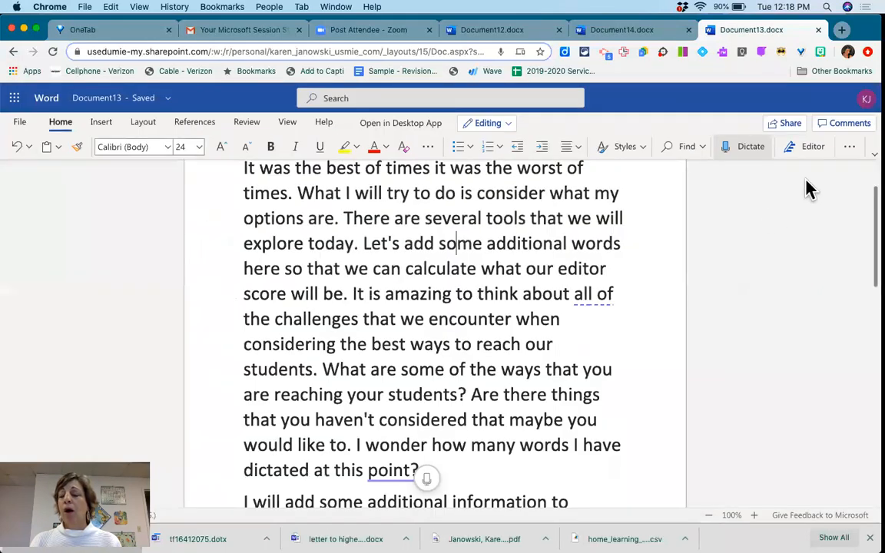
click(807, 151)
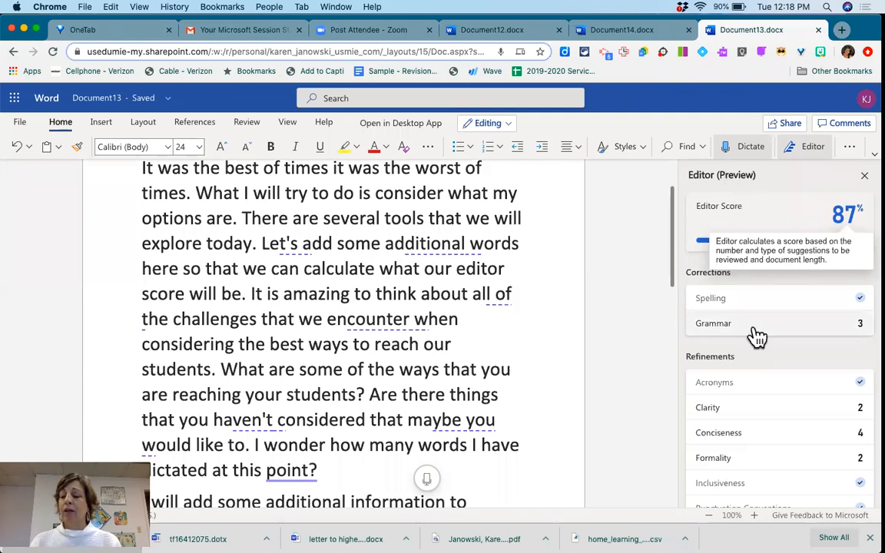
click(725, 328)
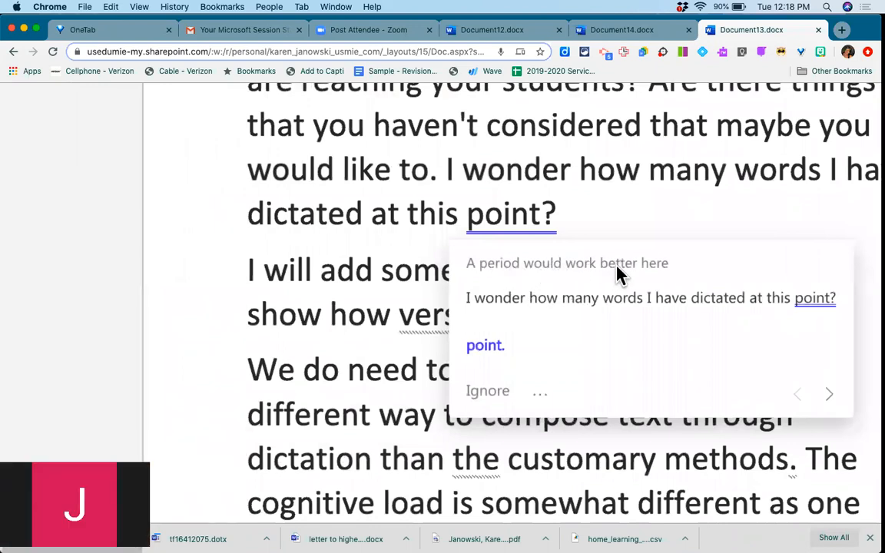
click(488, 355)
scroll(588, 357, down, 5)
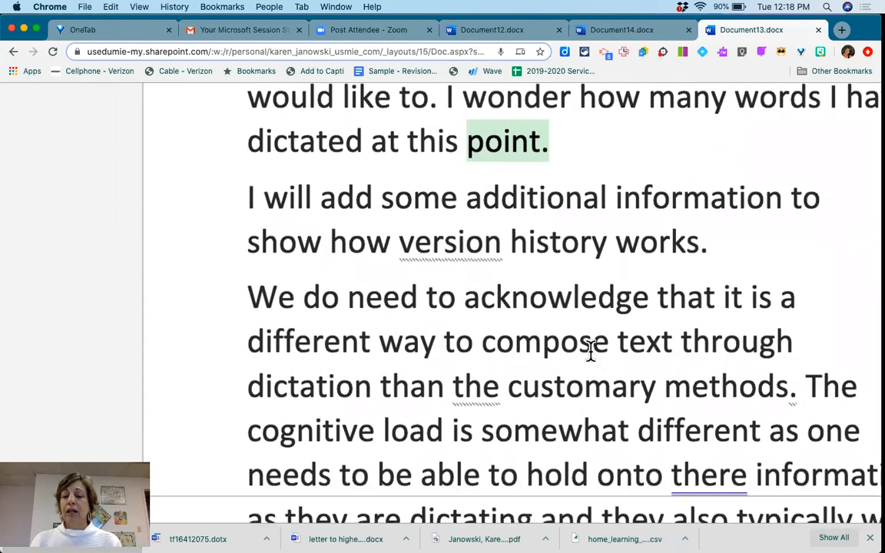
scroll(590, 351, up, 2)
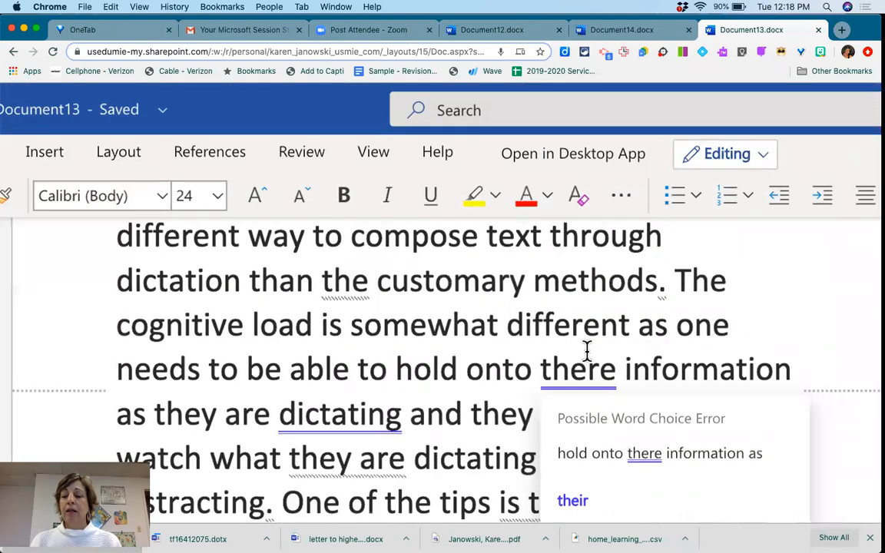
Step: Apply the Conciseness refinements, changing "somewhat different" to "different", "maybe you" to "you" and "all of" to "all"
scroll(587, 351, right, 4)
scroll(587, 351, right, 5)
scroll(586, 351, down, 2)
scroll(587, 351, down, 6)
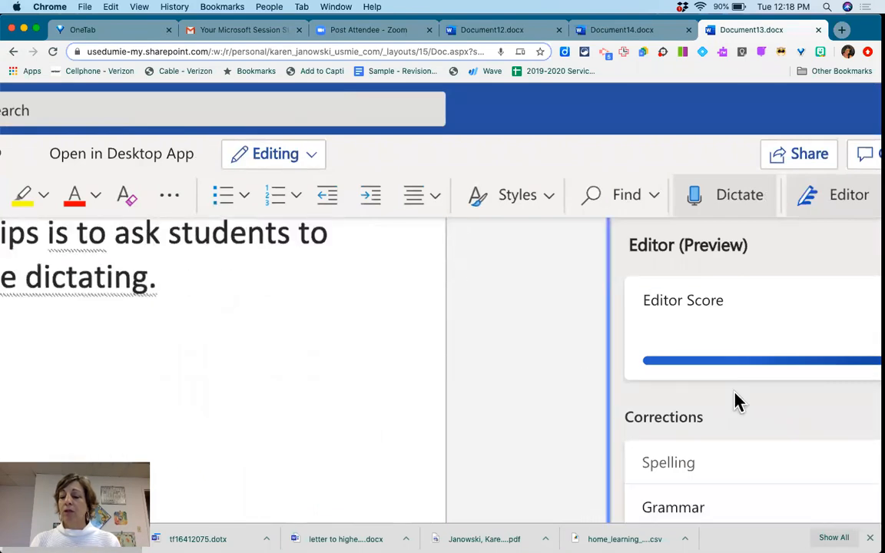
scroll(661, 351, down, 3)
scroll(581, 339, down, 5)
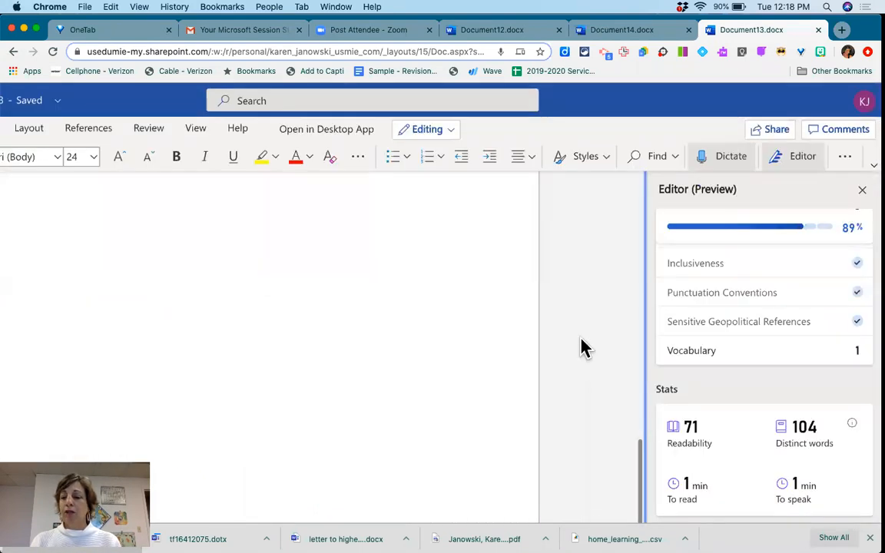
scroll(581, 339, down, 3)
scroll(783, 301, up, 3)
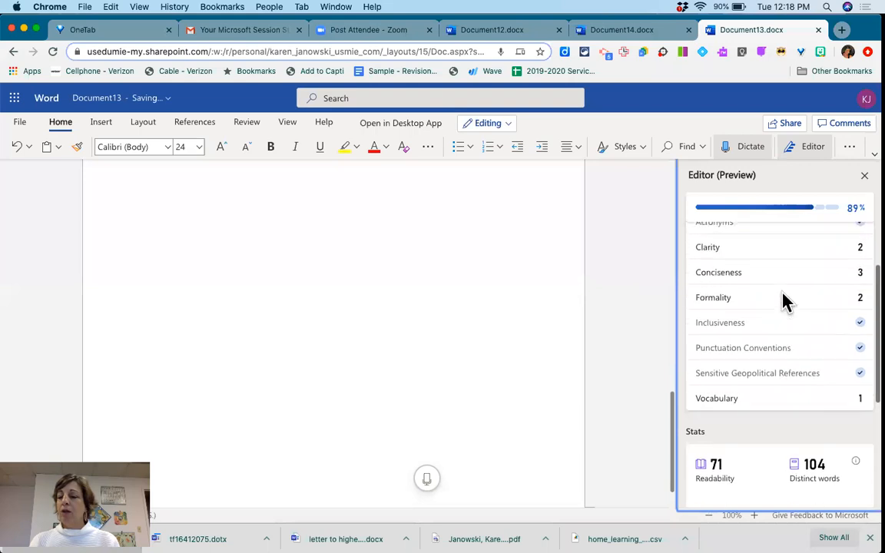
click(729, 296)
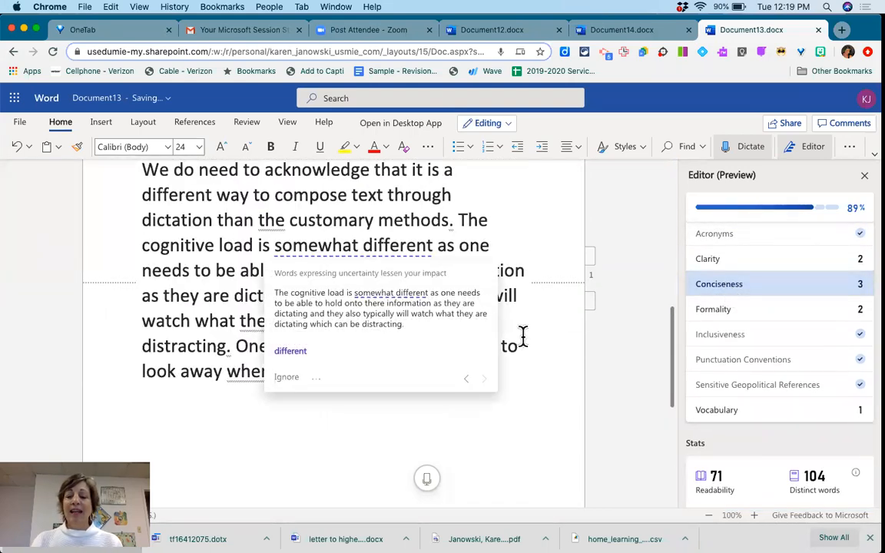
scroll(522, 336, left, 3)
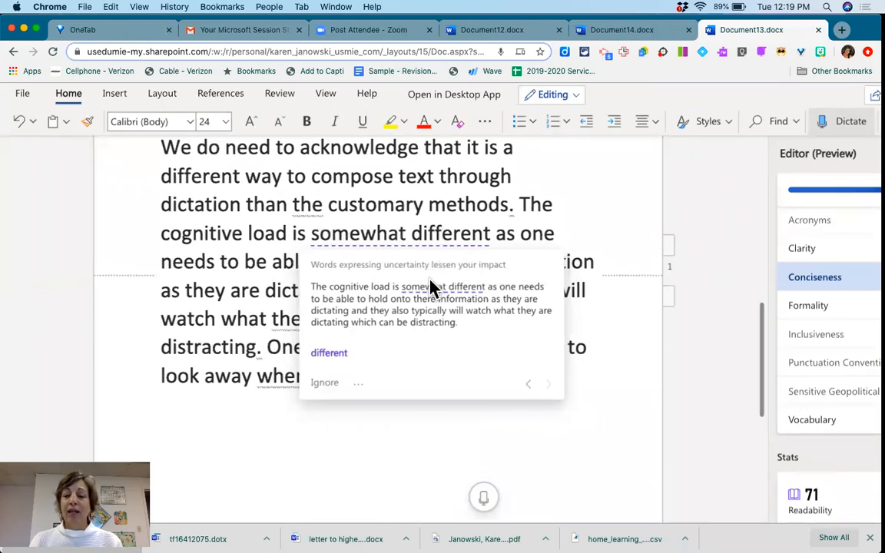
click(331, 355)
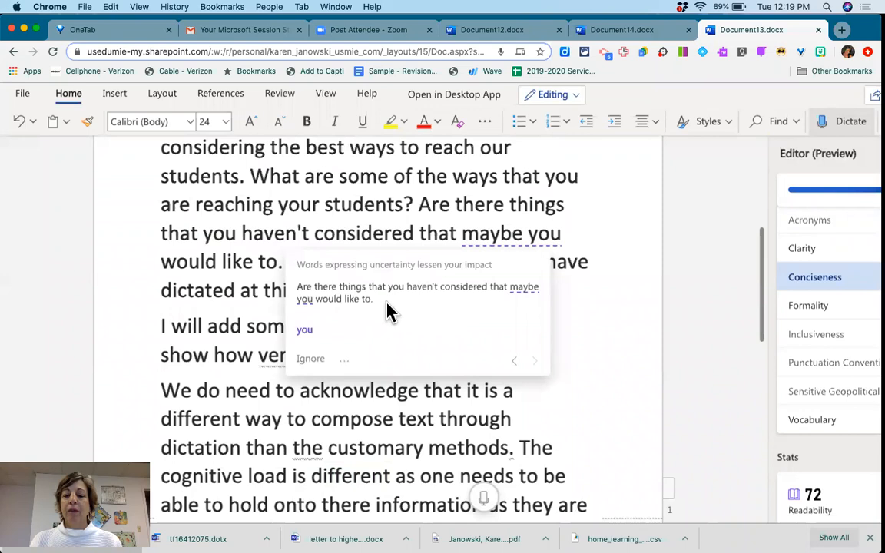
click(306, 332)
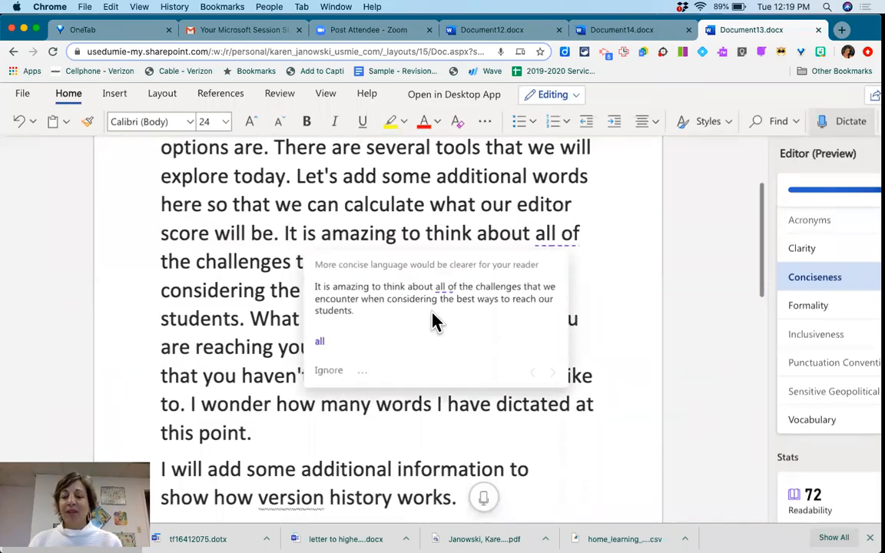
click(325, 347)
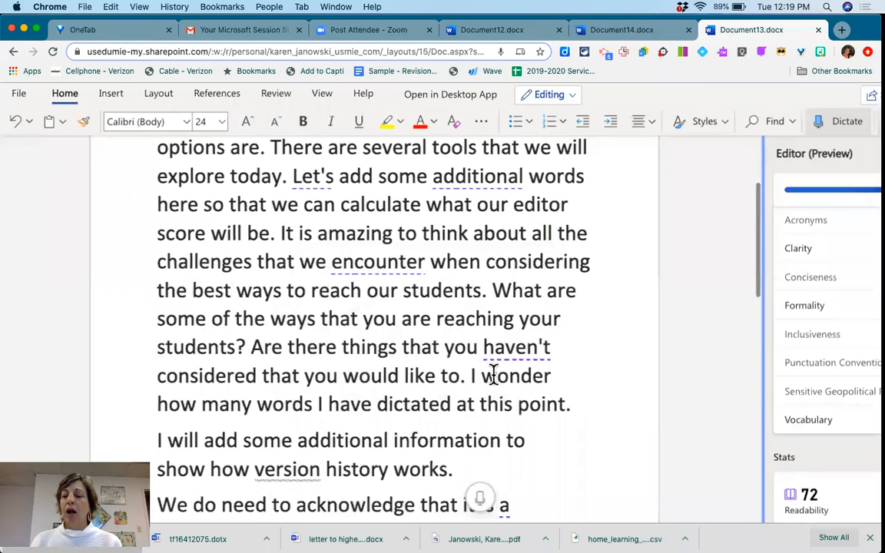
Step: Review the updated Editor score, remaining Refinements and document Stats, and close the Editor
scroll(612, 384, right, 2)
scroll(613, 384, right, 5)
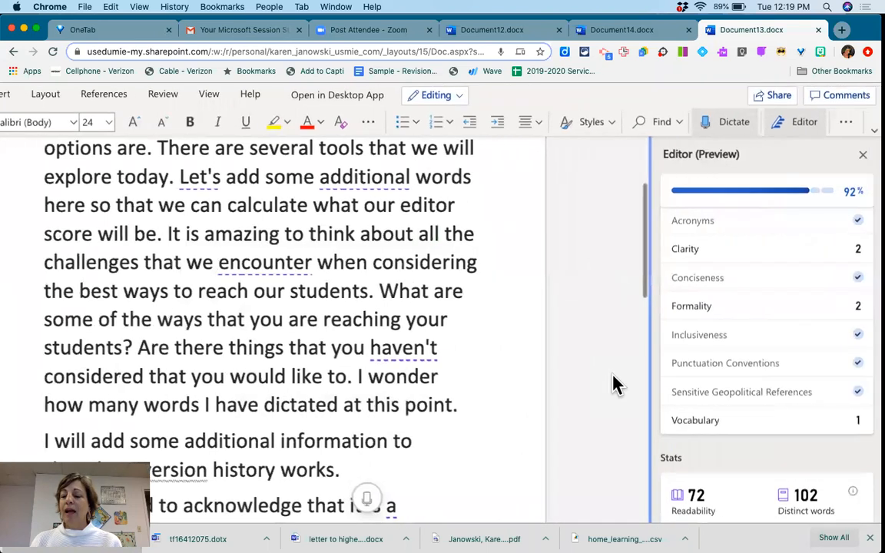
scroll(728, 410, down, 3)
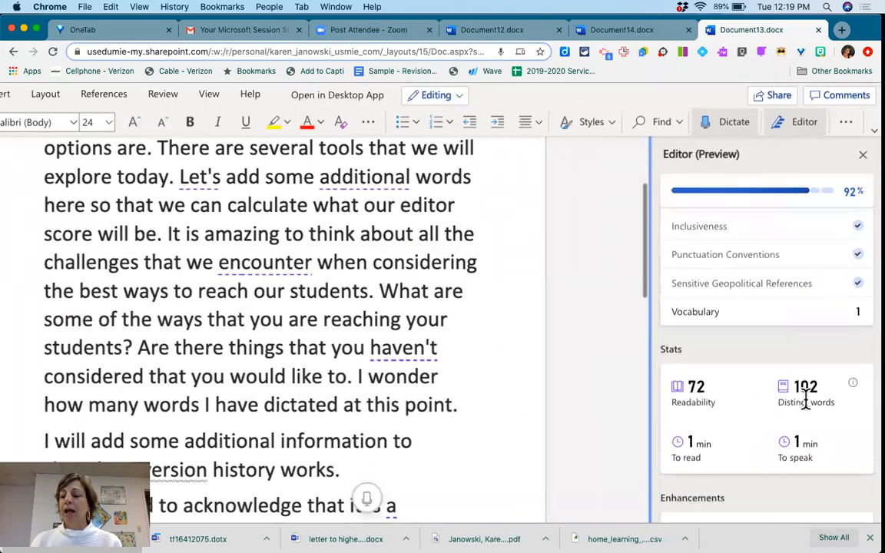
scroll(796, 401, up, 10)
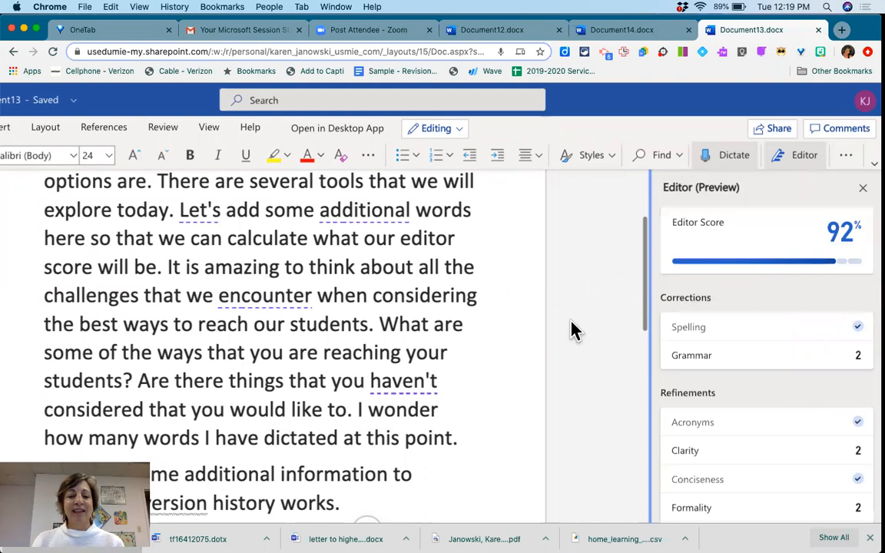
scroll(571, 321, down, 3)
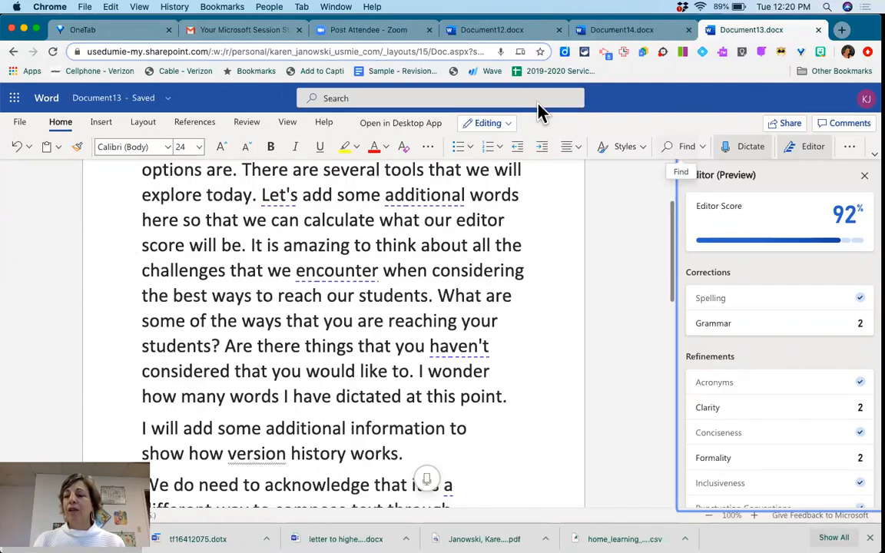
click(865, 179)
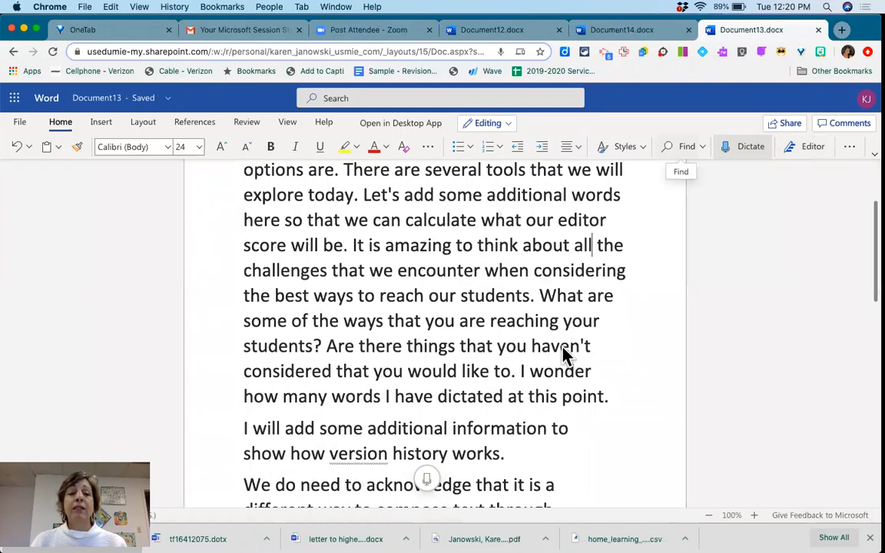
Step: Open the document's Version History and view the oldest version, from 3 hours ago
click(20, 125)
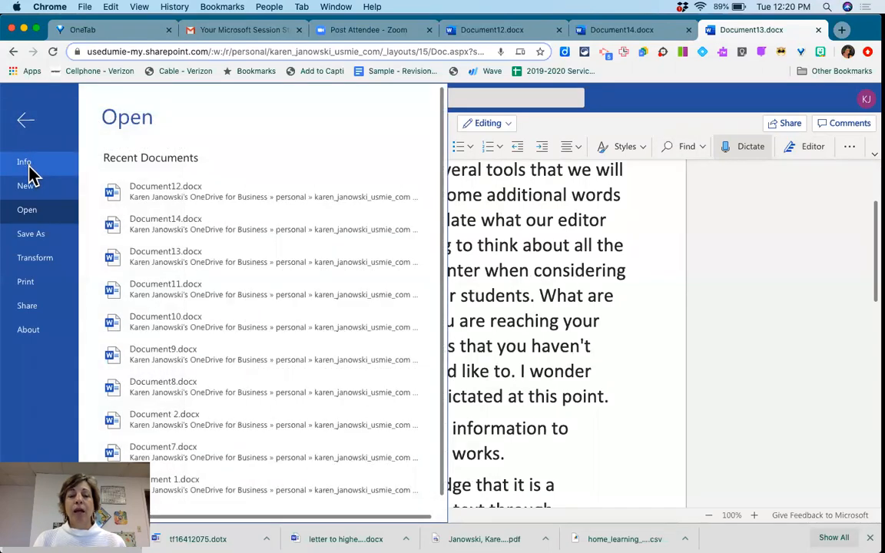
click(28, 166)
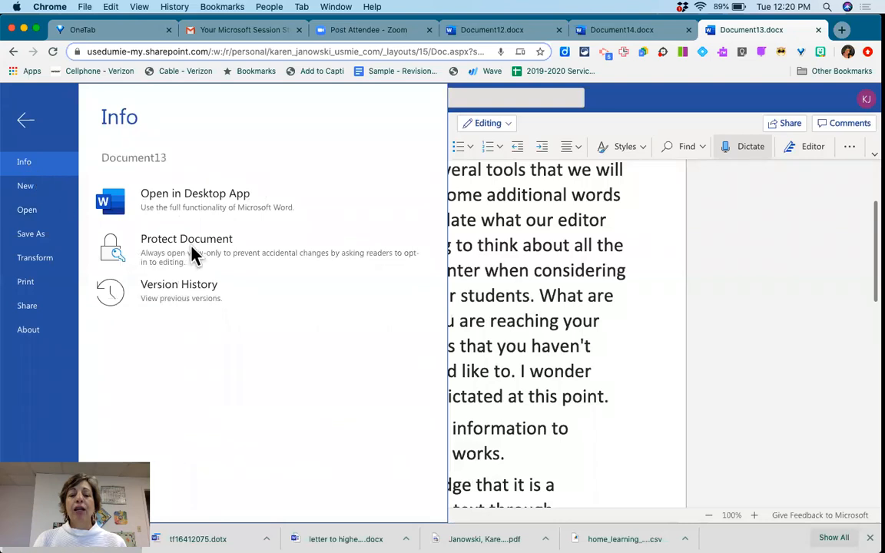
click(200, 292)
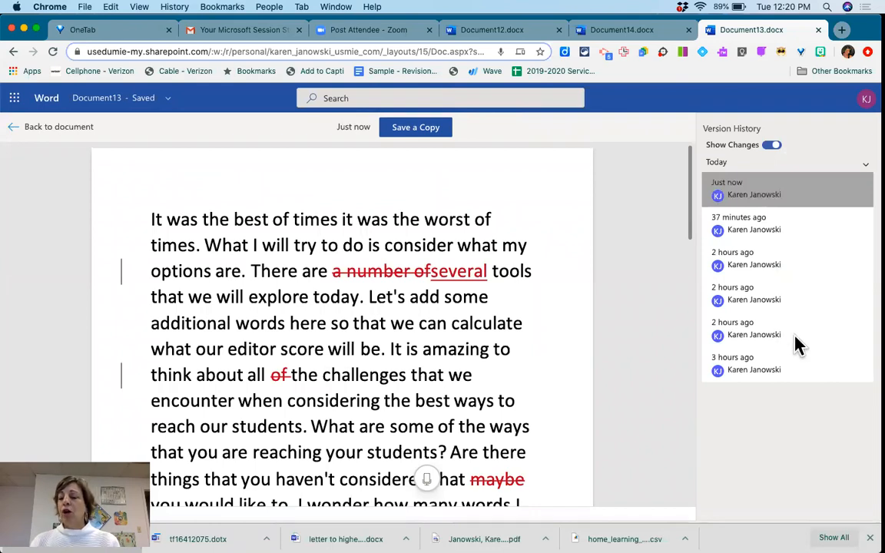
click(732, 372)
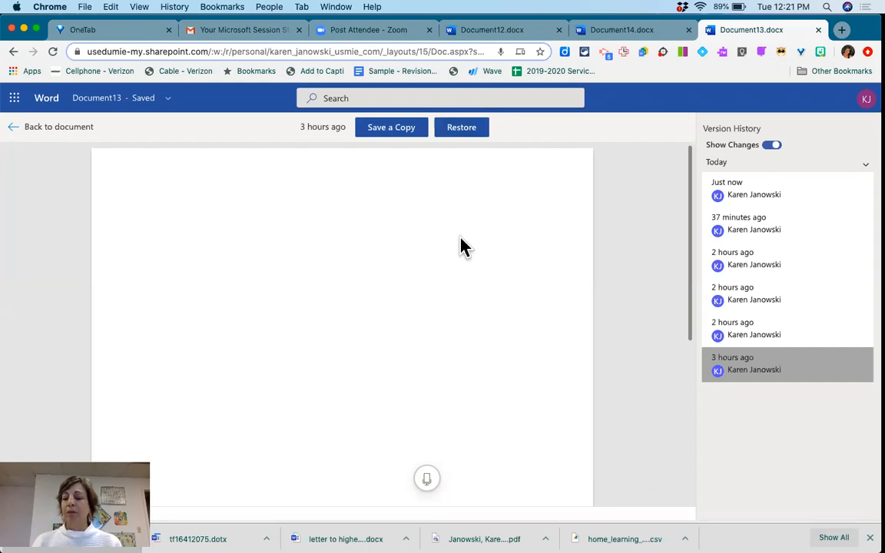
Step: View the document's saved versions one after another, from the earliest 2-hours-ago version up to the current one
click(723, 338)
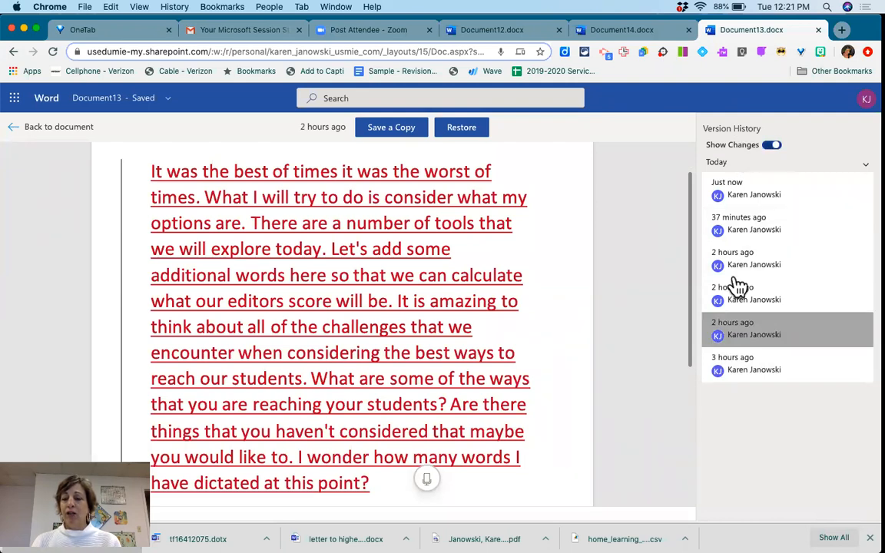
click(740, 296)
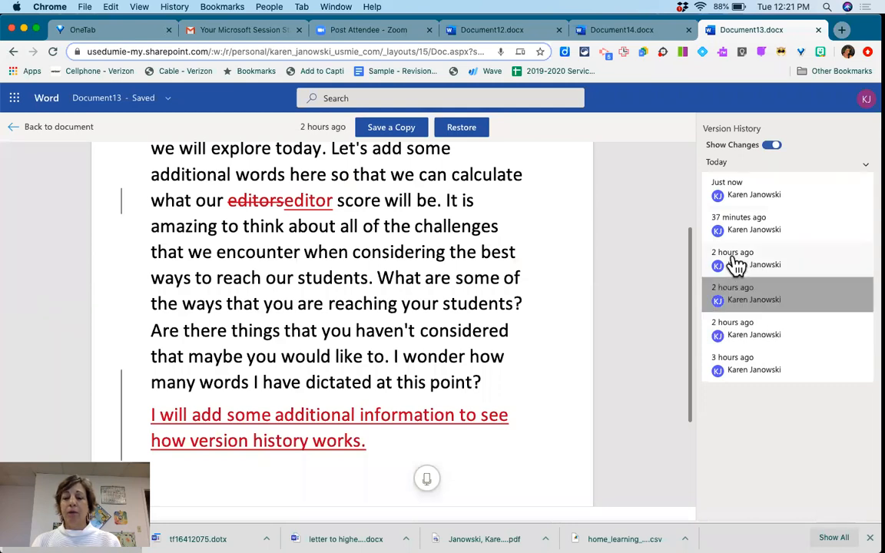
click(736, 263)
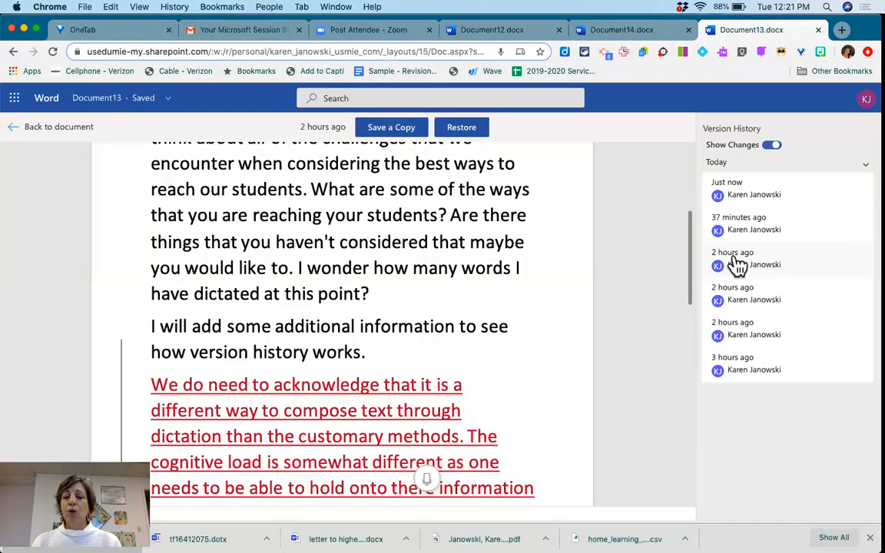
click(731, 228)
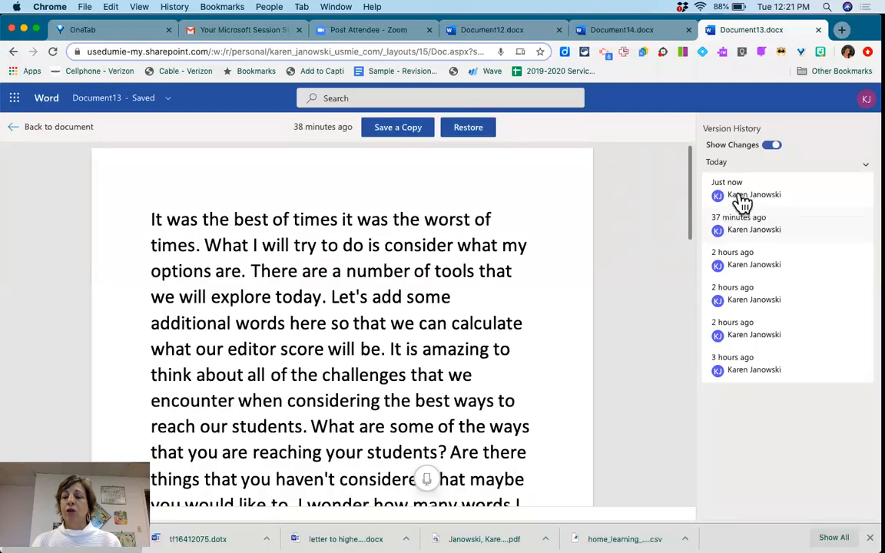
click(759, 198)
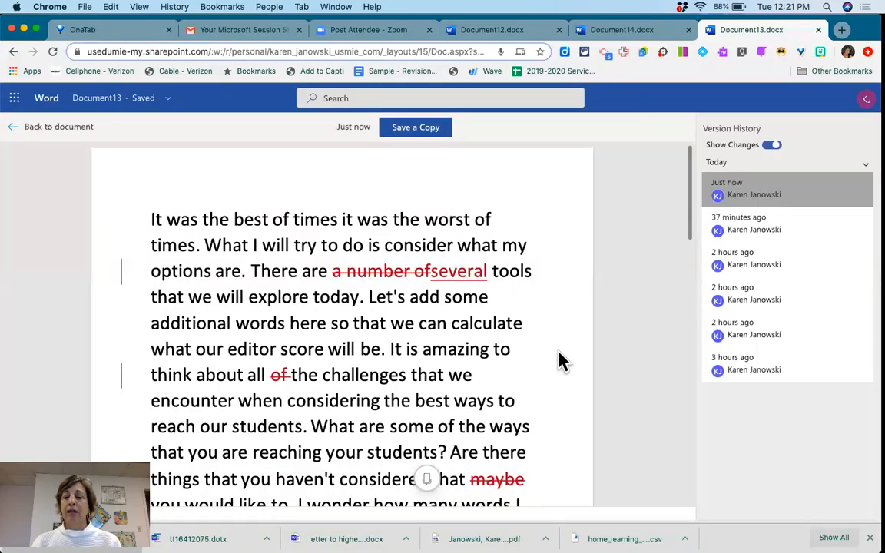
Step: Examine the marked insertions and deletions throughout the current version, and return to the document
scroll(561, 359, down, 3)
scroll(561, 360, down, 4)
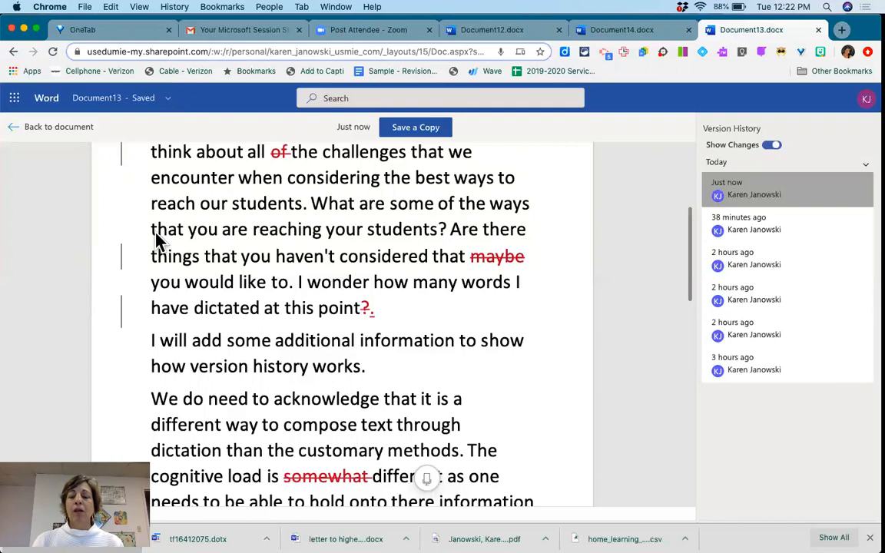
scroll(630, 324, down, 3)
scroll(631, 329, up, 10)
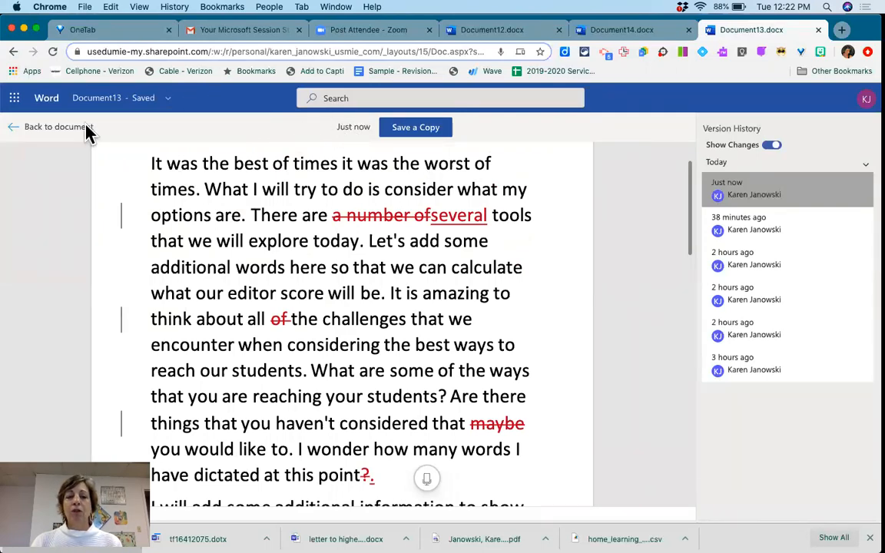
click(57, 131)
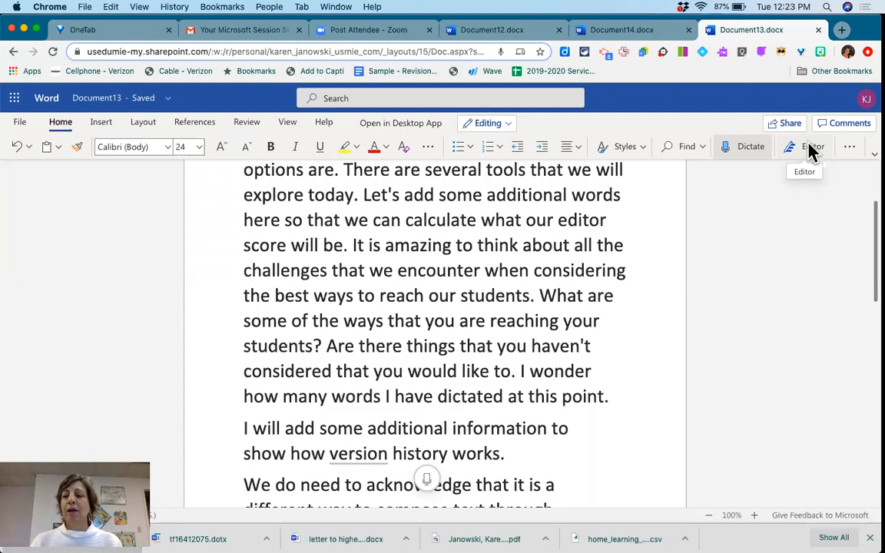
Step: Post the comment "This is exccelllent please add more details." on the sentence beginning "It is amazing to think about all the challenges"
click(354, 245)
drag(409, 251, 542, 292)
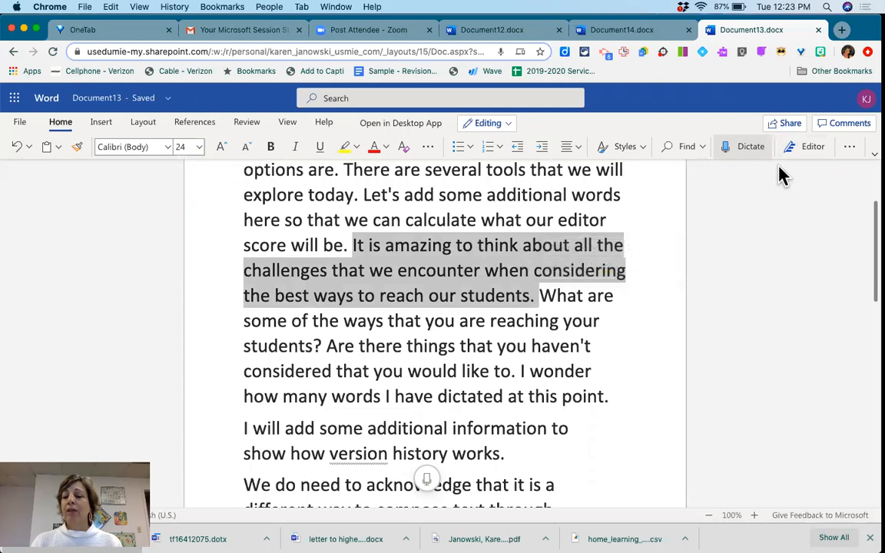
click(841, 124)
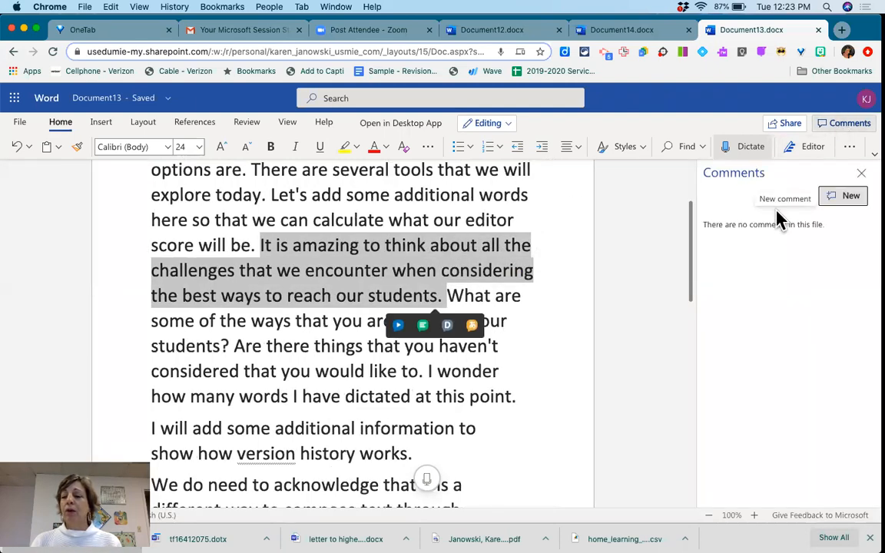
click(837, 197)
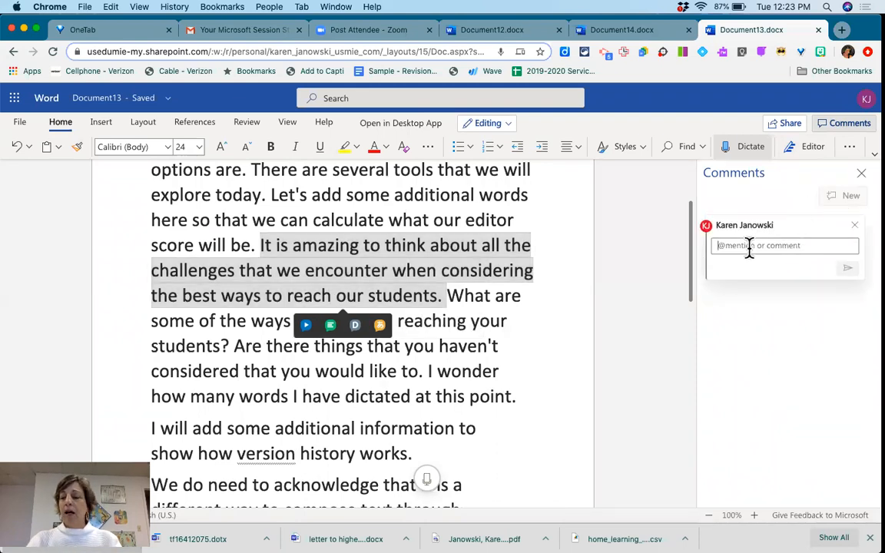
text(This is excell)
key(BackSpace)
key(BackSpace)
text(elllent please add more )
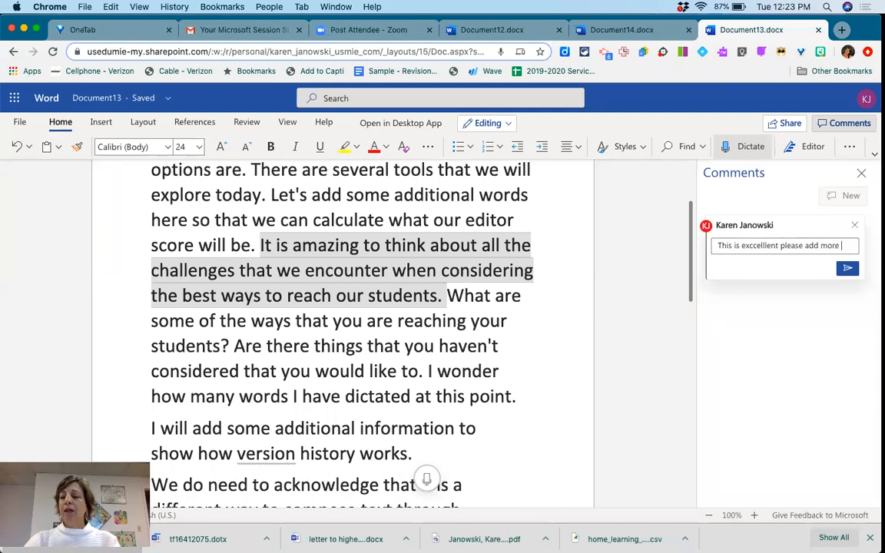
text(details)
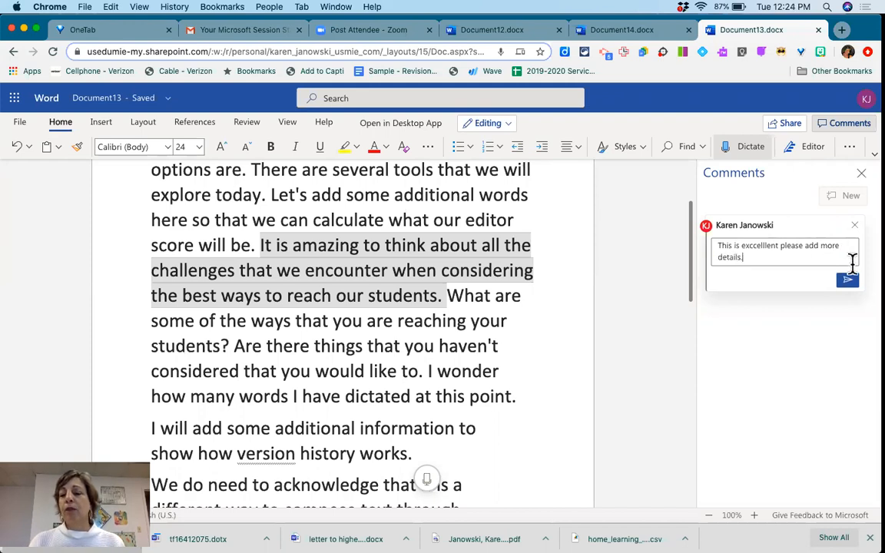
text(.)
click(847, 285)
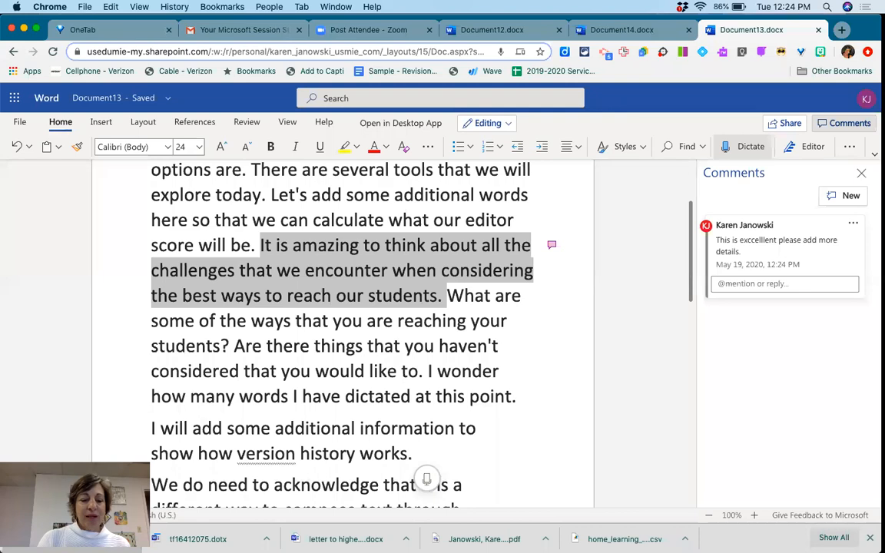
Step: Switch to the slide show, advance past the Writing and Version History slides to Learning Tools, and open its linked web page
click(47, 479)
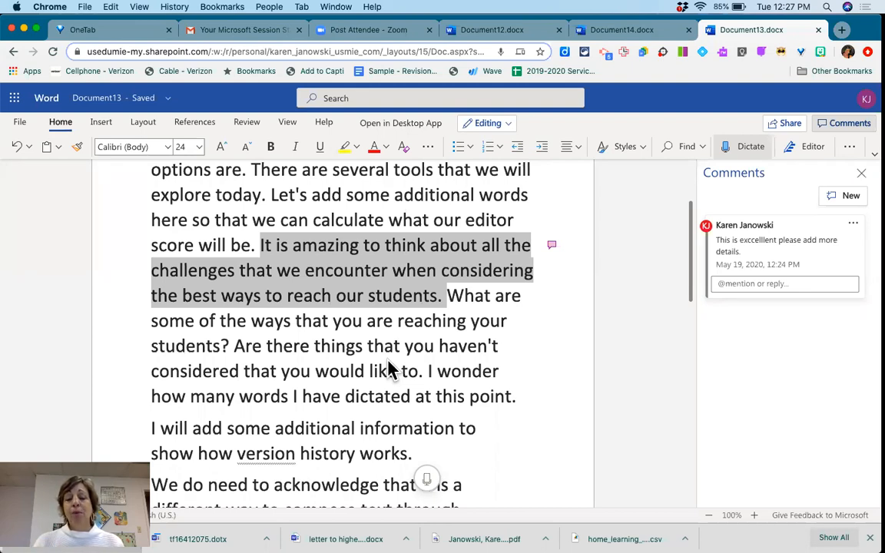
key(super+Tab)
key(super+Tab)
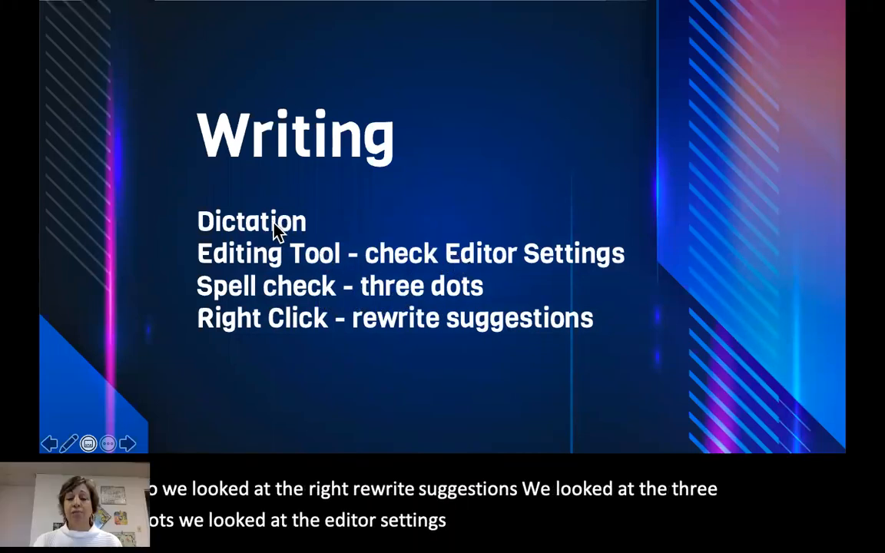
click(362, 211)
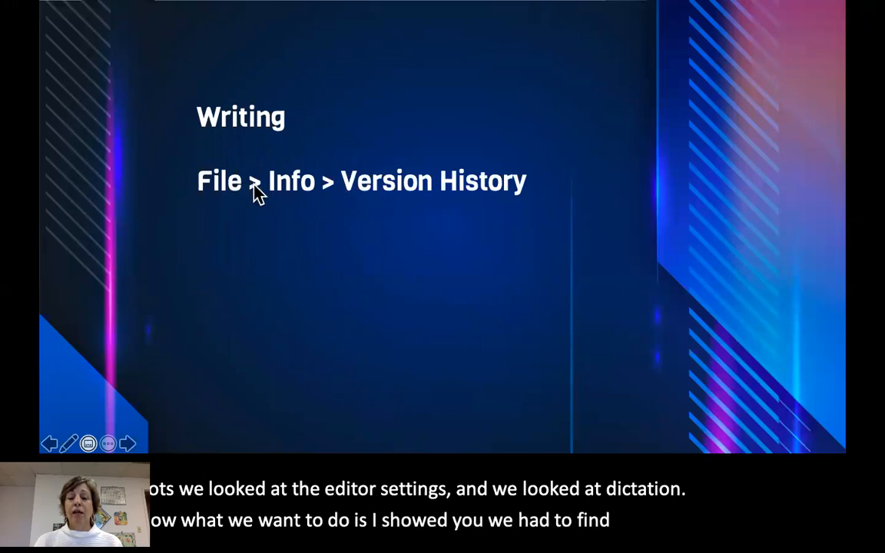
click(390, 186)
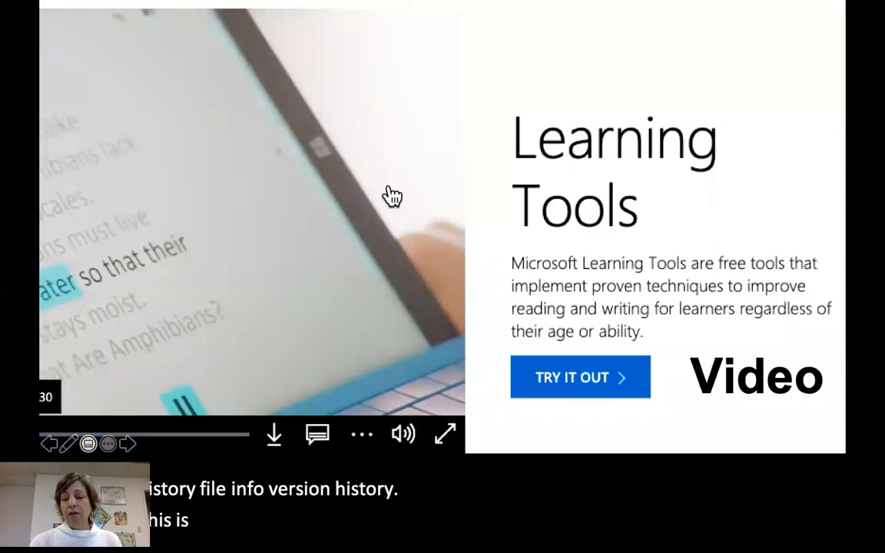
click(585, 250)
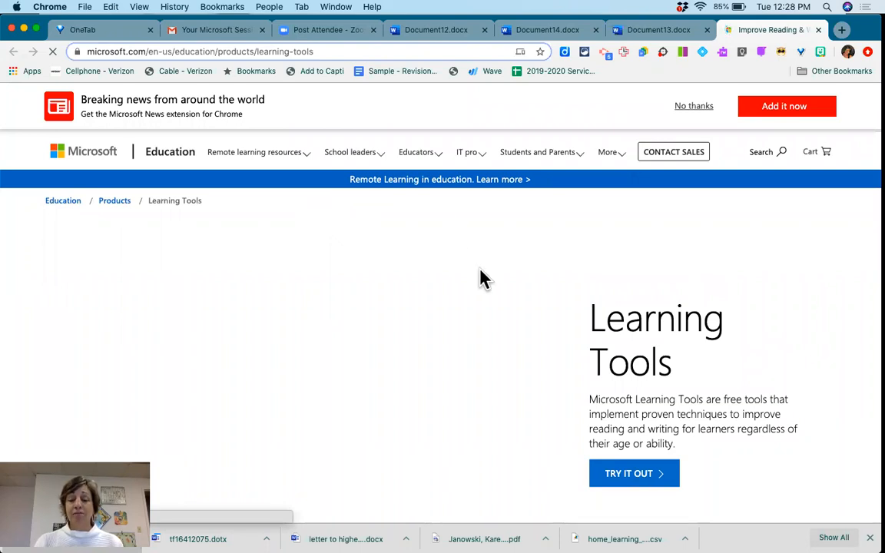
Step: Play the video on Microsoft's Learning Tools page in full screen and adjust the system volume
scroll(492, 280, down, 2)
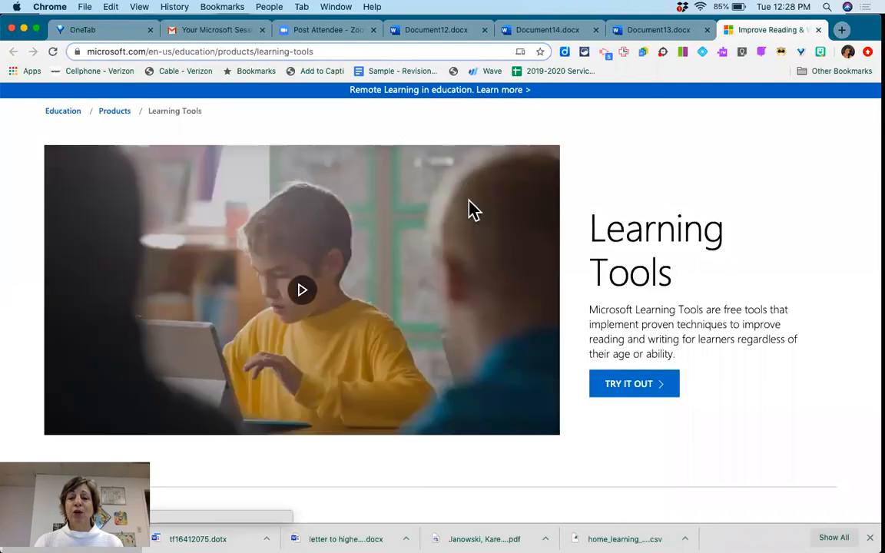
click(311, 288)
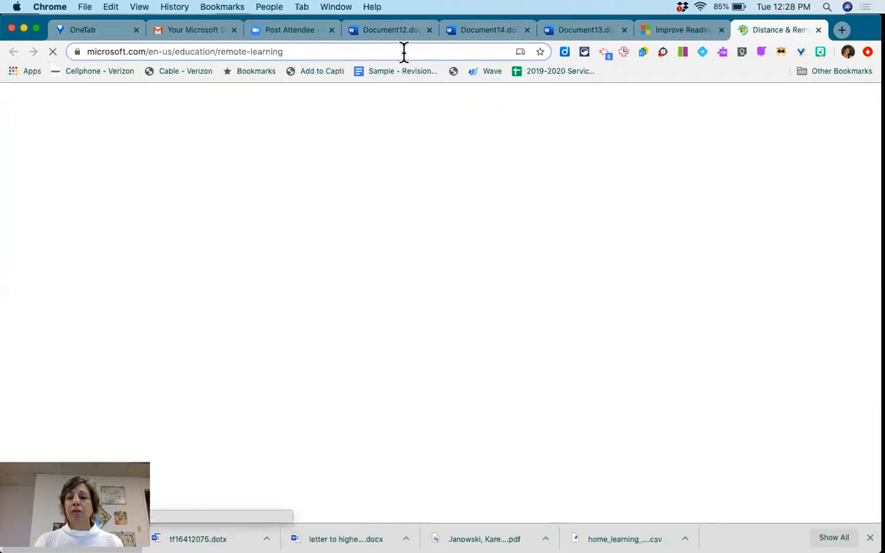
click(678, 33)
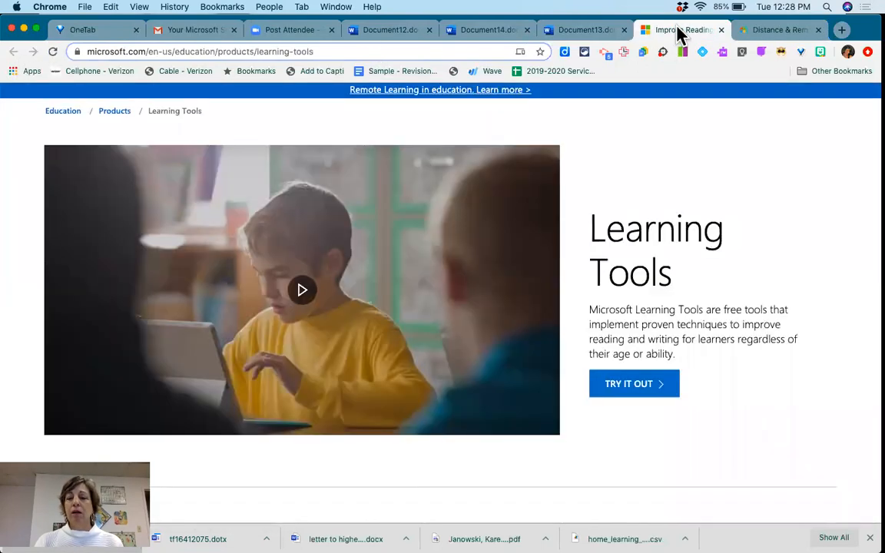
click(301, 293)
key(XF86AudioRaiseVolume)
key(XF86AudioRaiseVolume)
key(XF86AudioRaiseVolume)
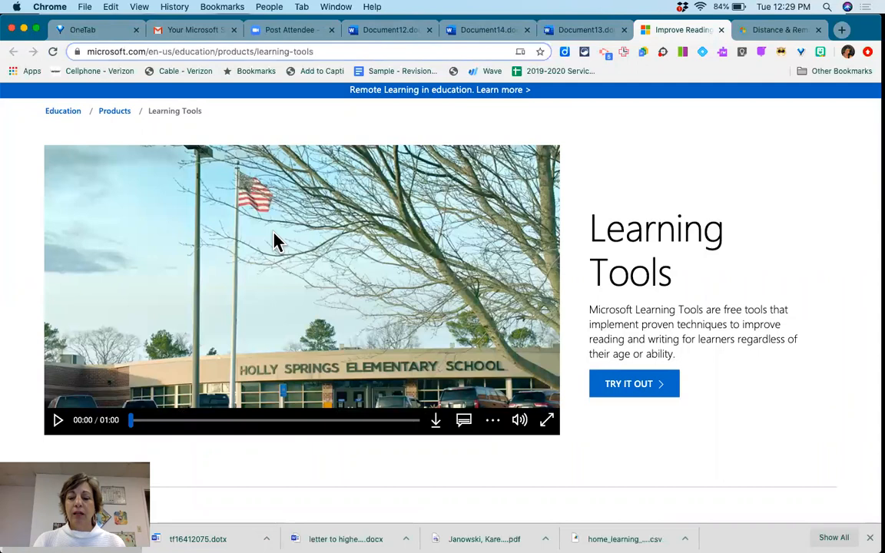
click(548, 421)
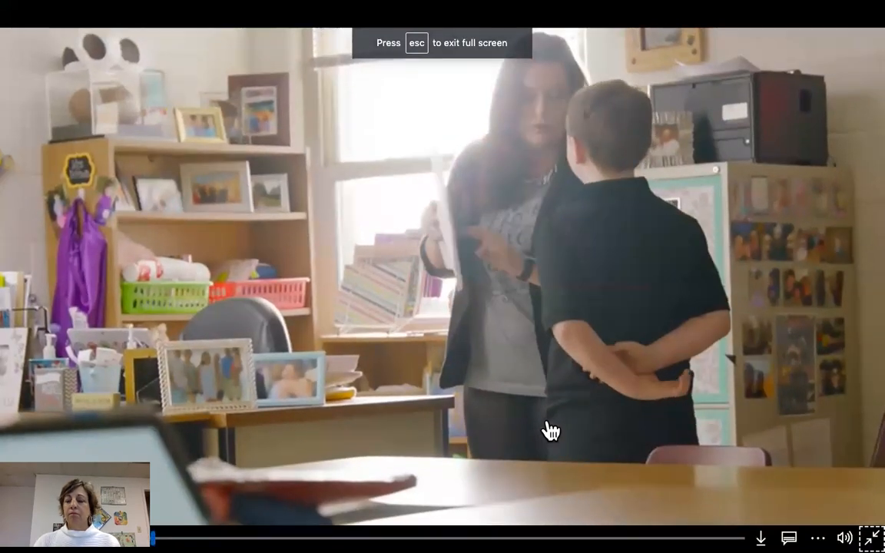
key(XF86AudioLowerVolume)
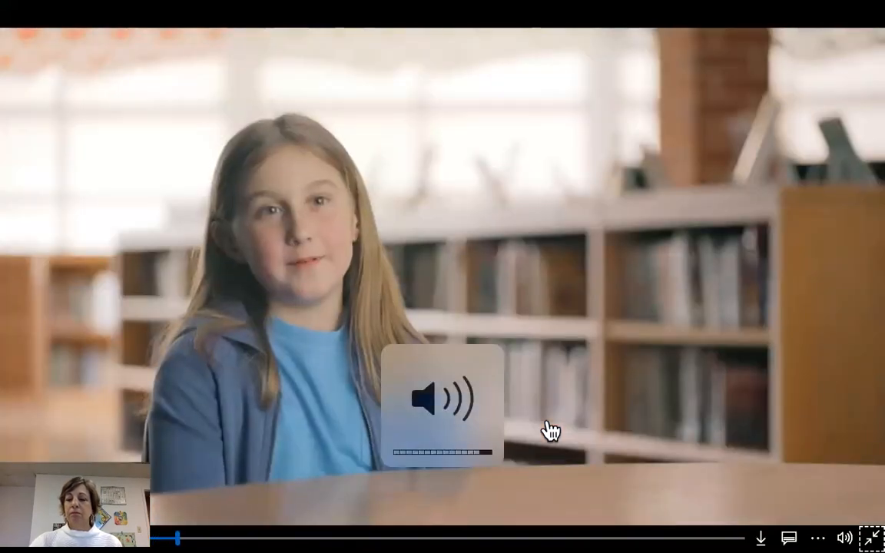
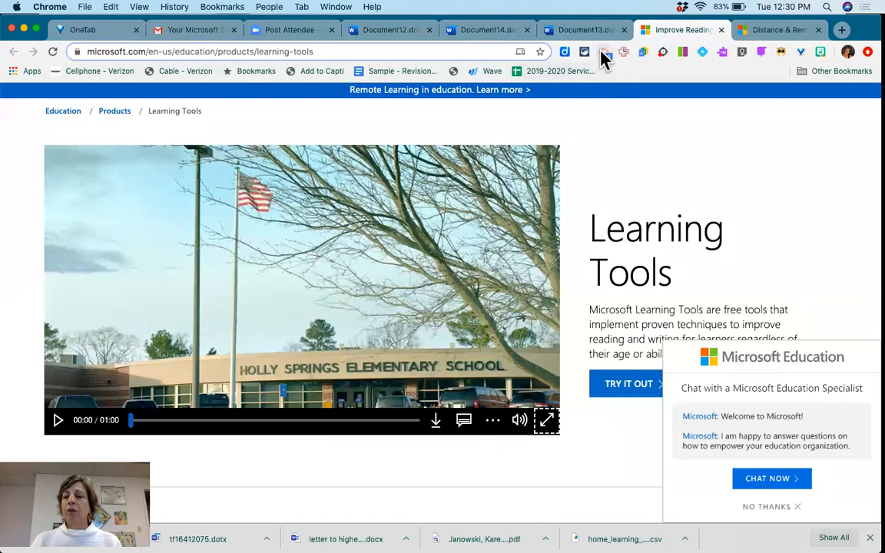
Step: Return to Document12 with the Conformity article and close its Editor pane
click(585, 30)
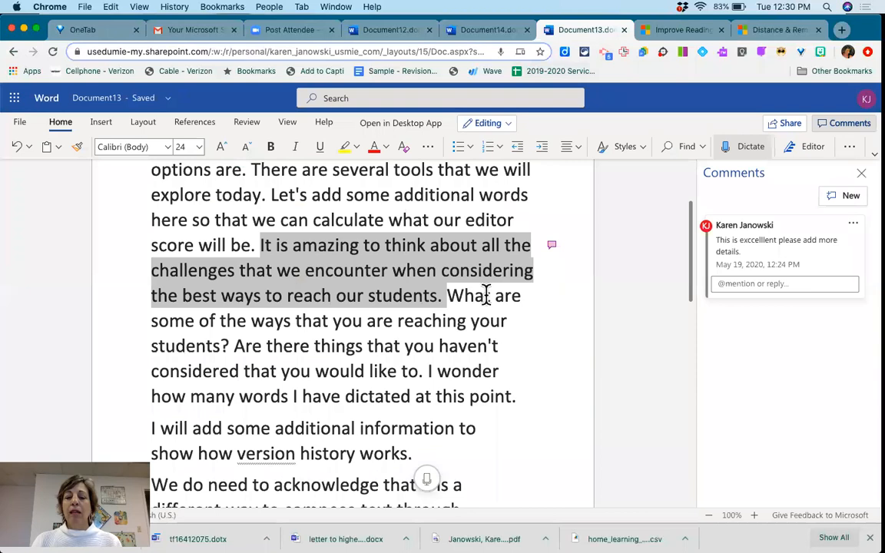
click(478, 32)
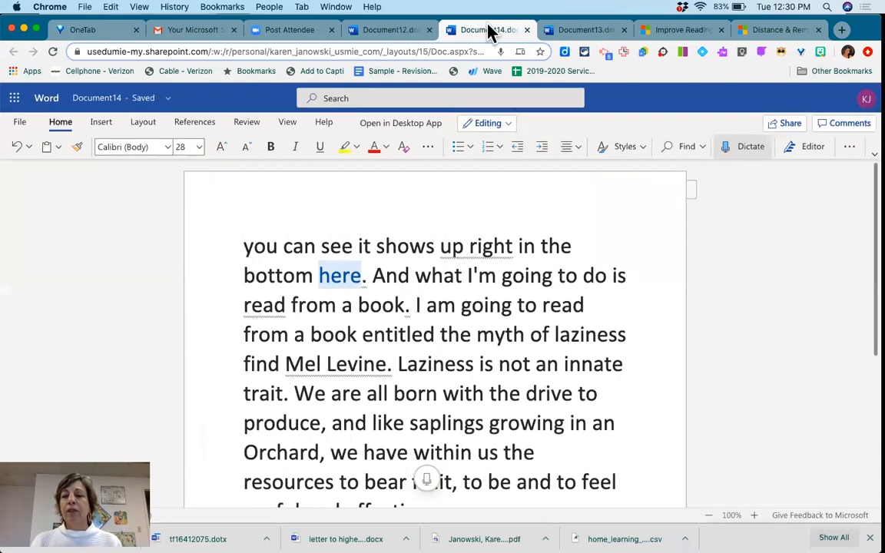
click(422, 32)
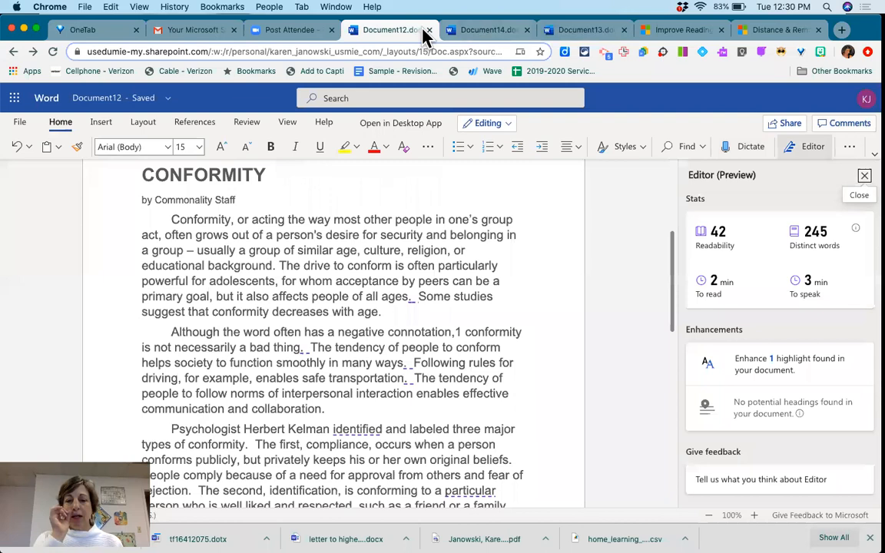
click(864, 177)
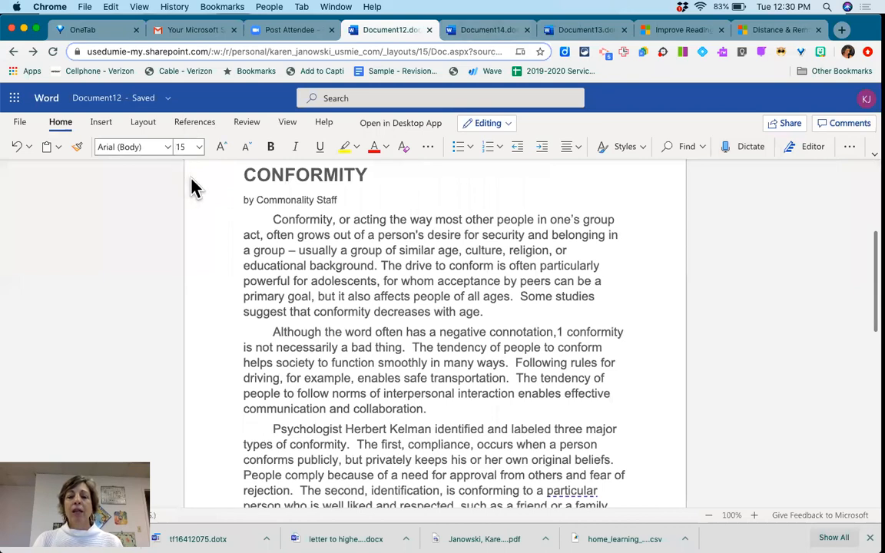
Step: Open the Conformity article in Immersive Reader and go to its beginning
click(286, 123)
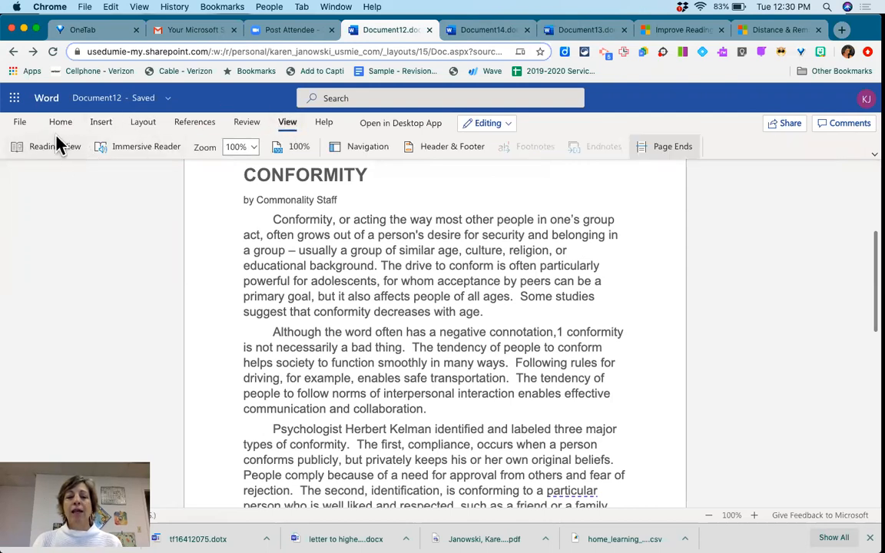
click(147, 148)
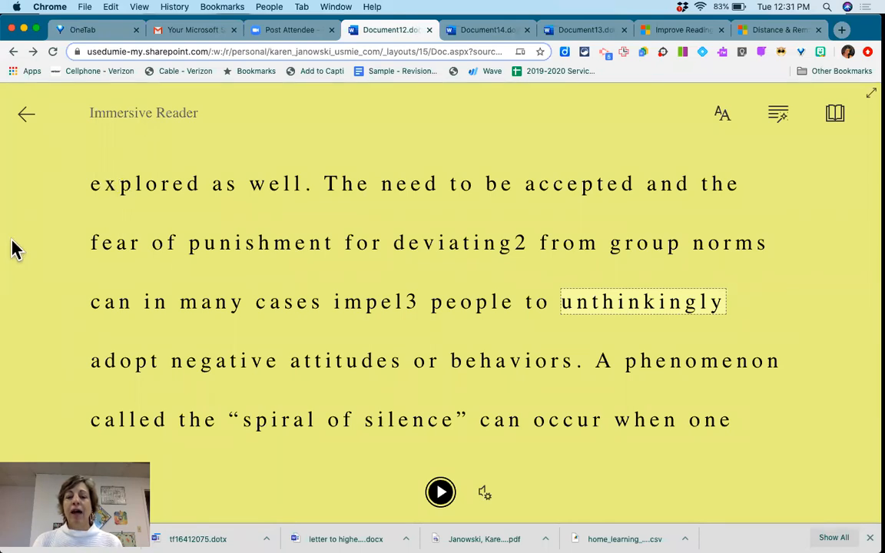
scroll(330, 266, up, 15)
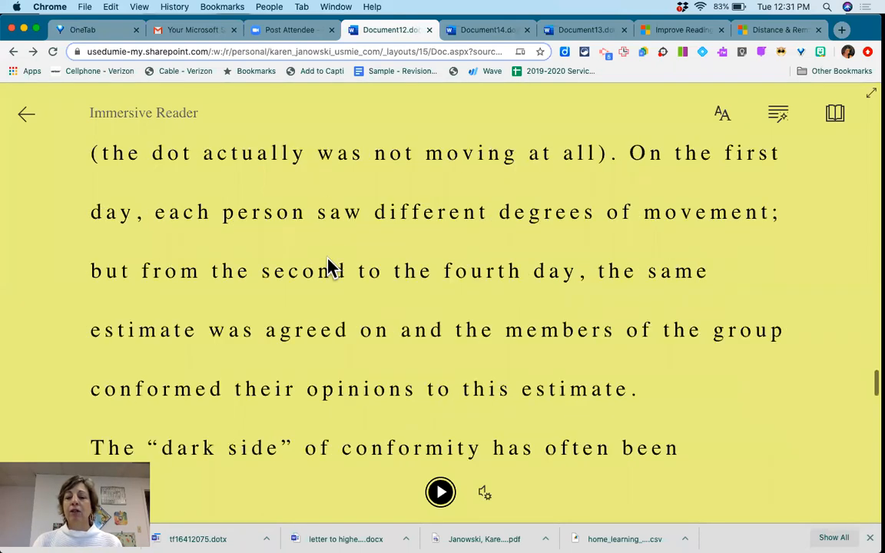
scroll(330, 267, up, 5)
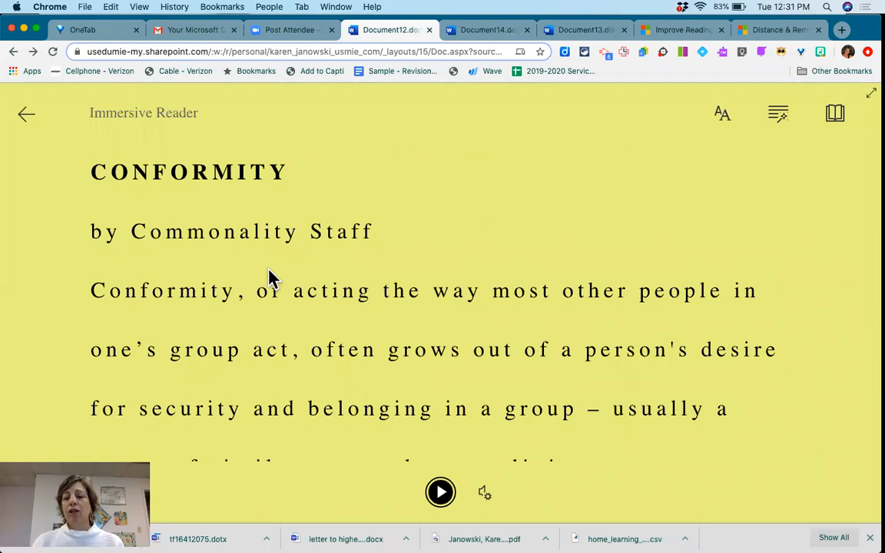
Step: Set Immersive Reader's text size to 28 with normal spacing and the white theme, and return to the article's beginning
click(722, 117)
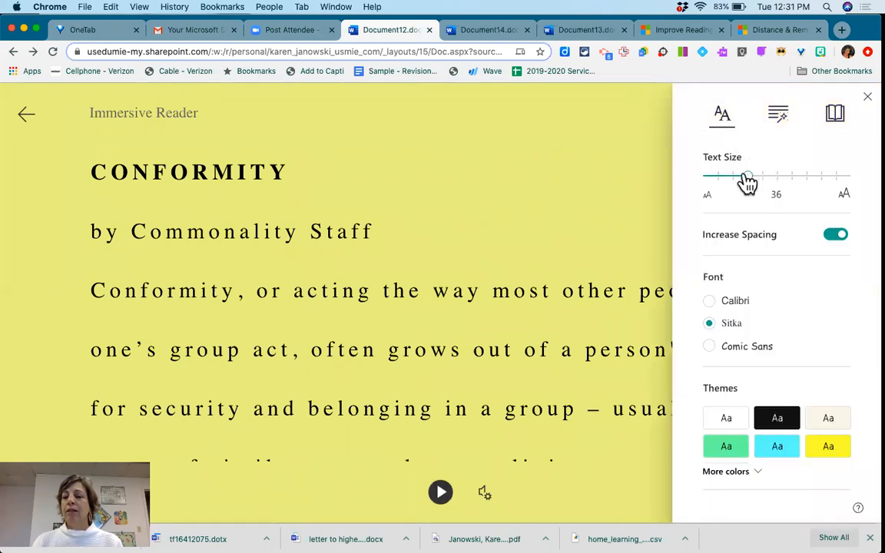
drag(749, 182, 734, 185)
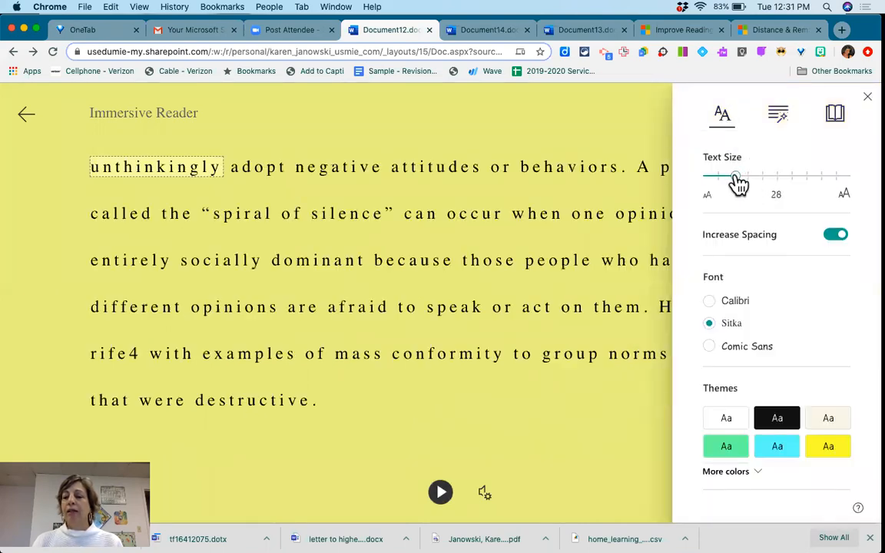
click(843, 238)
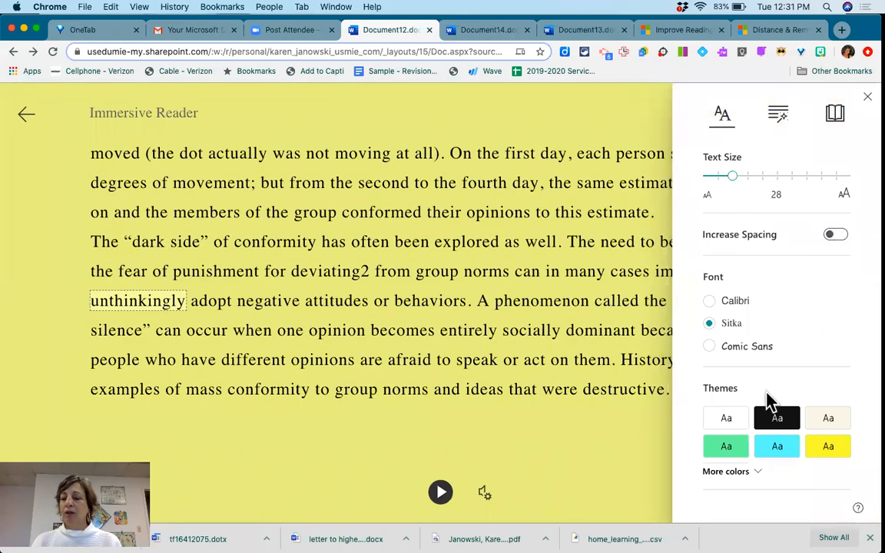
click(727, 422)
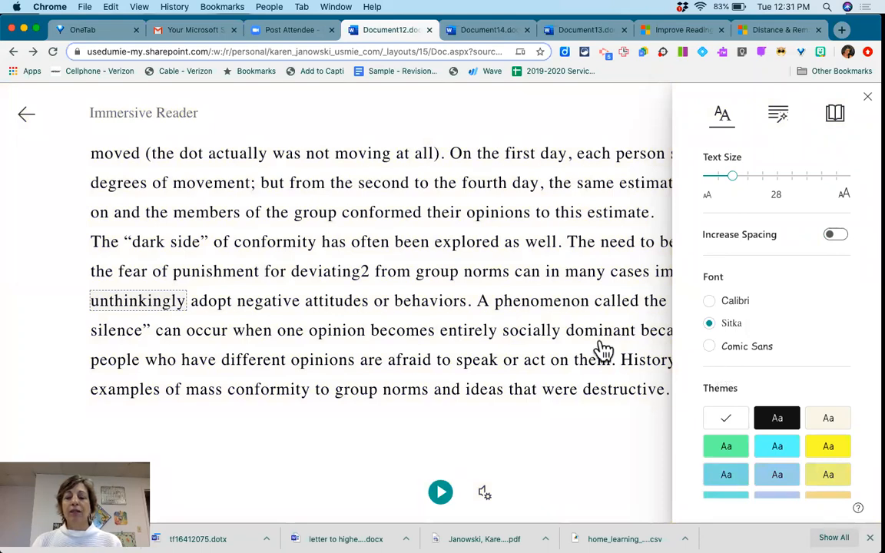
scroll(599, 349, up, 5)
scroll(603, 349, up, 5)
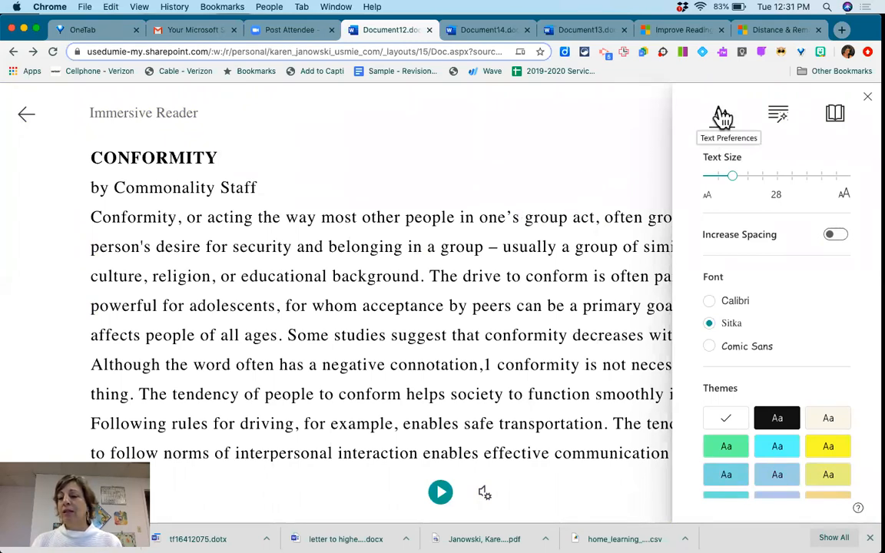
Step: Set the text size to 42 and turn on Increase Spacing
drag(733, 177, 760, 176)
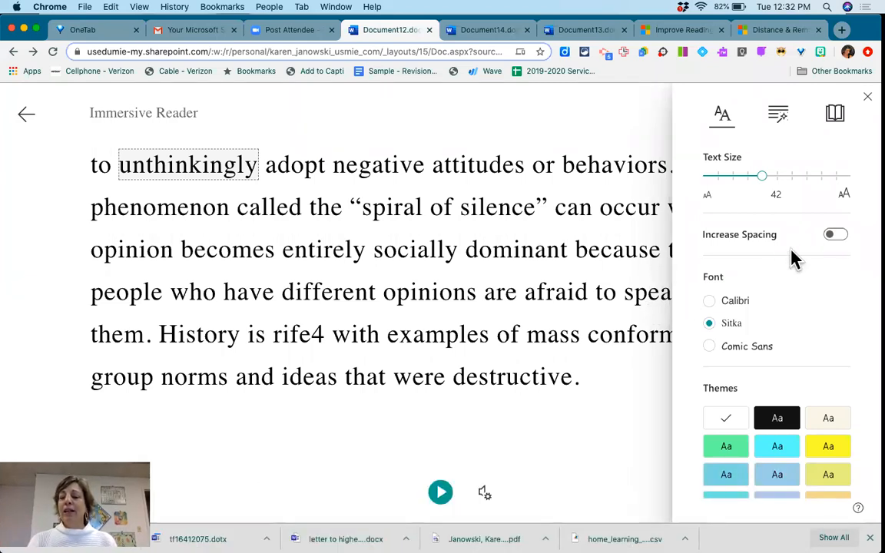
click(833, 237)
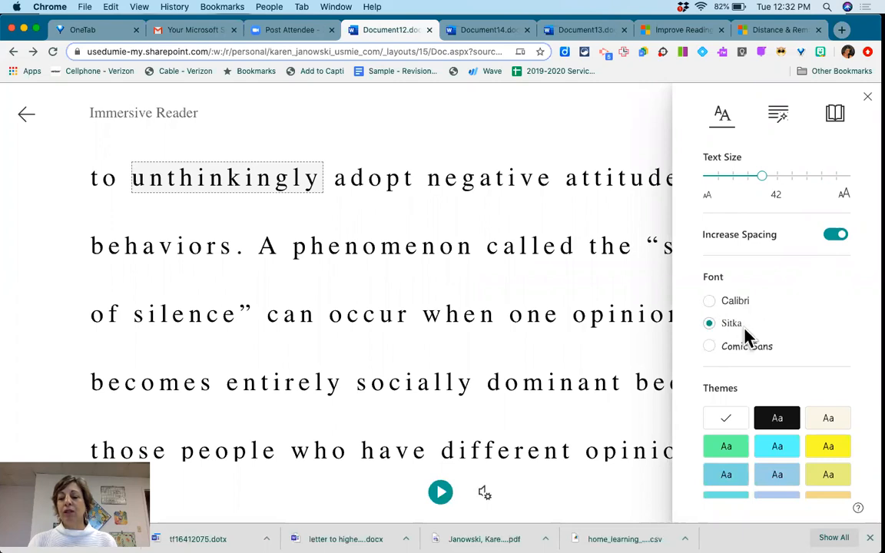
Step: Preview the black and white themes, apply the bright yellow theme, and close the text preferences
scroll(746, 336, down, 2)
scroll(746, 335, down, 3)
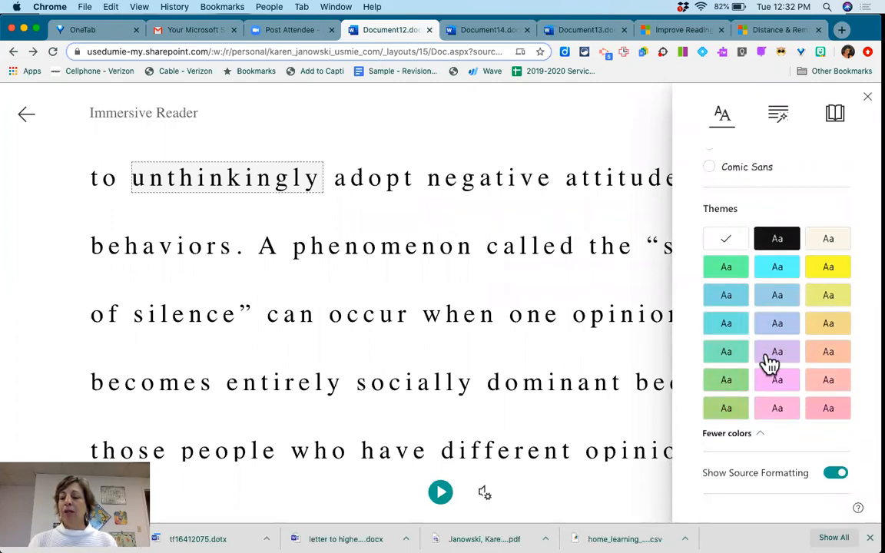
click(777, 244)
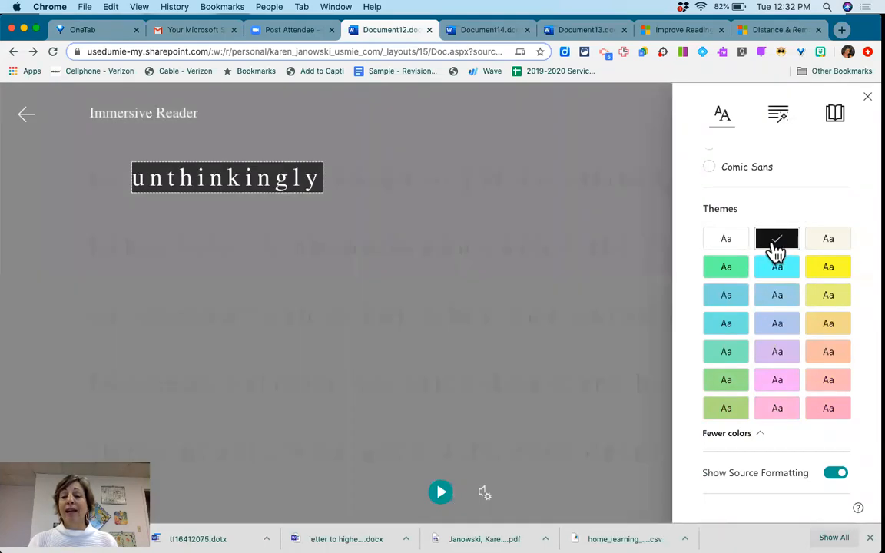
click(731, 246)
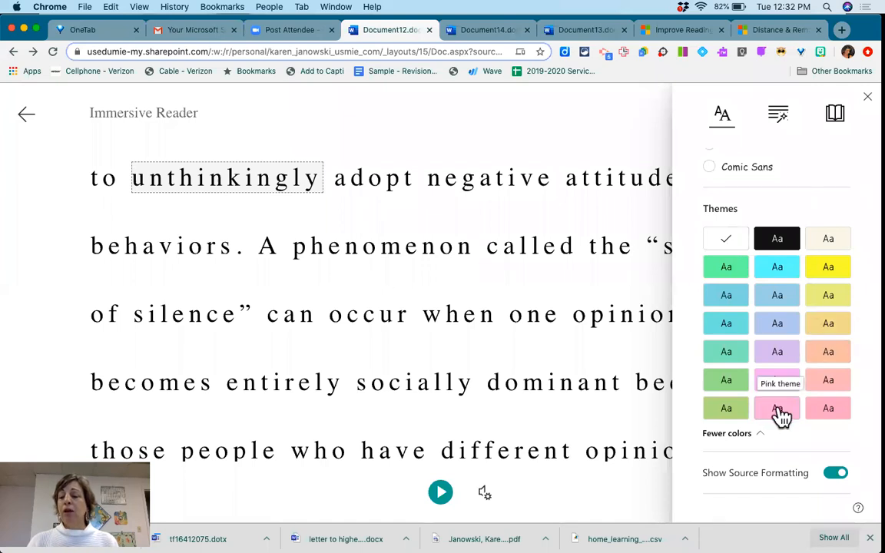
click(831, 272)
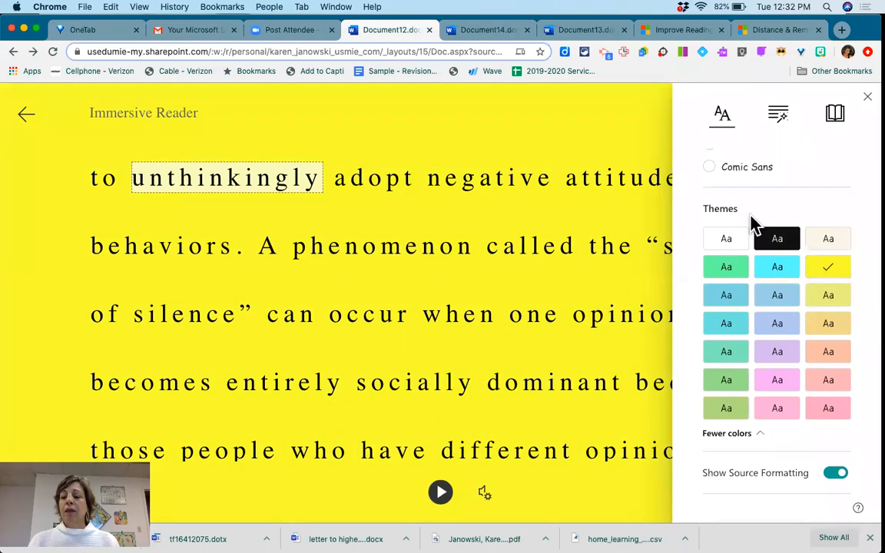
click(864, 102)
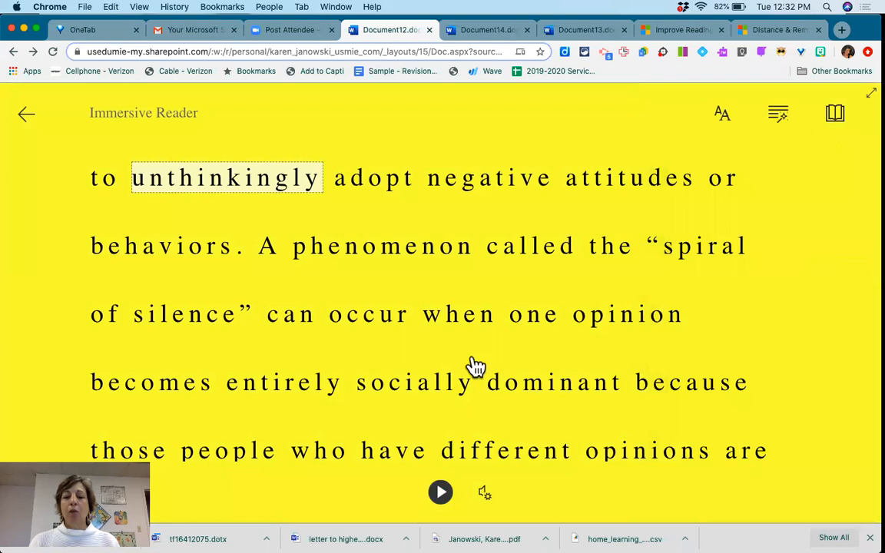
Step: Hear the title word CONFORMITY pronounced, and play the article aloud through its opening lines before pausing it
scroll(470, 376, up, 3)
scroll(470, 382, up, 15)
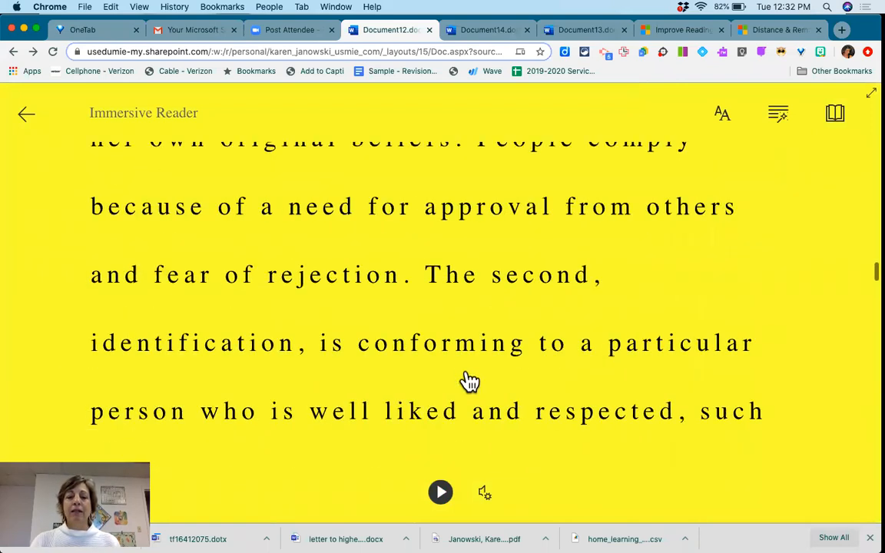
scroll(419, 263, up, 10)
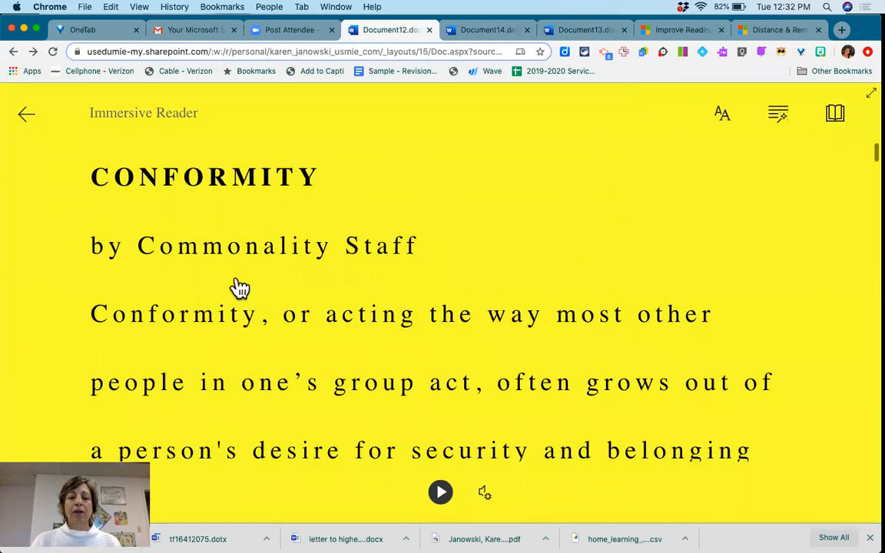
click(105, 182)
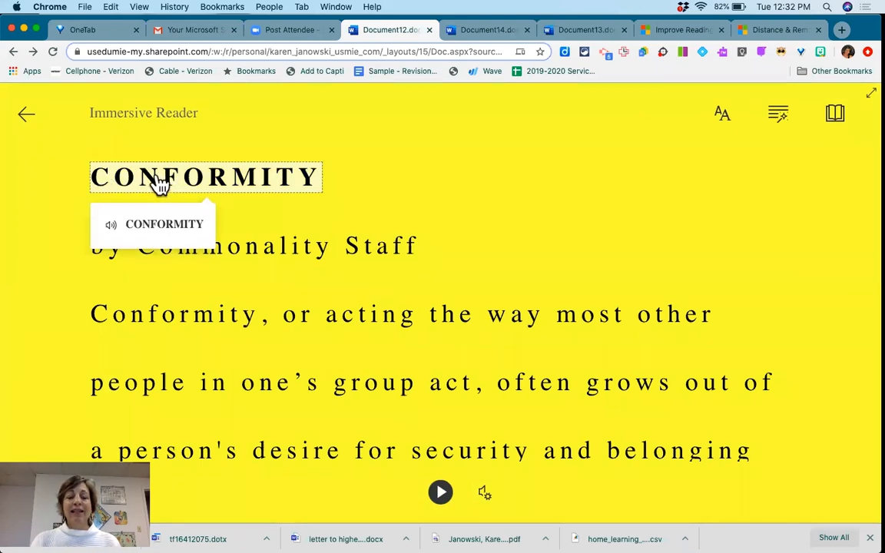
click(162, 231)
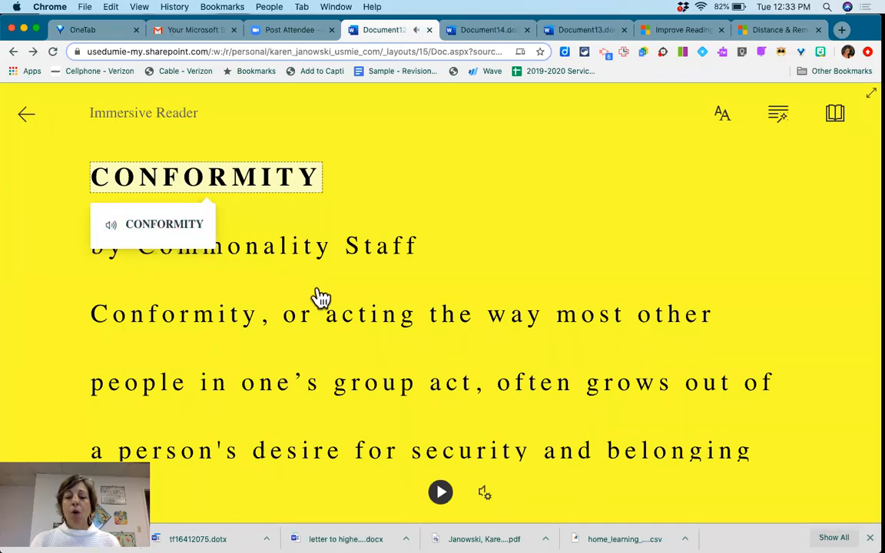
click(441, 494)
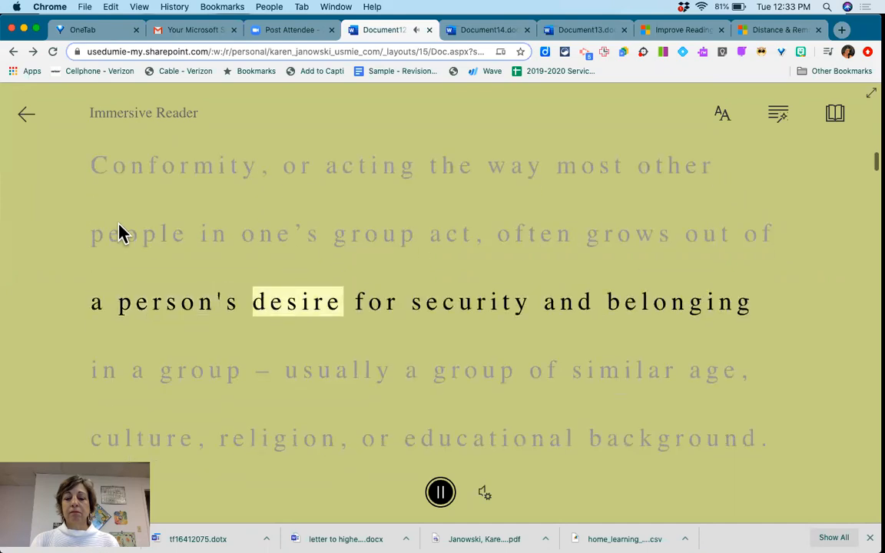
click(441, 494)
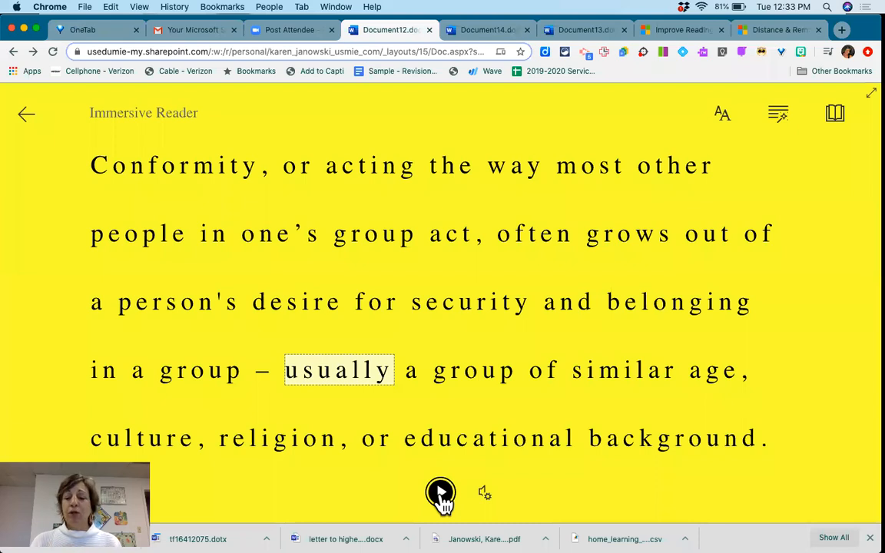
Step: Slow the reading voice to 0.75 and set its speed back to 1
click(485, 495)
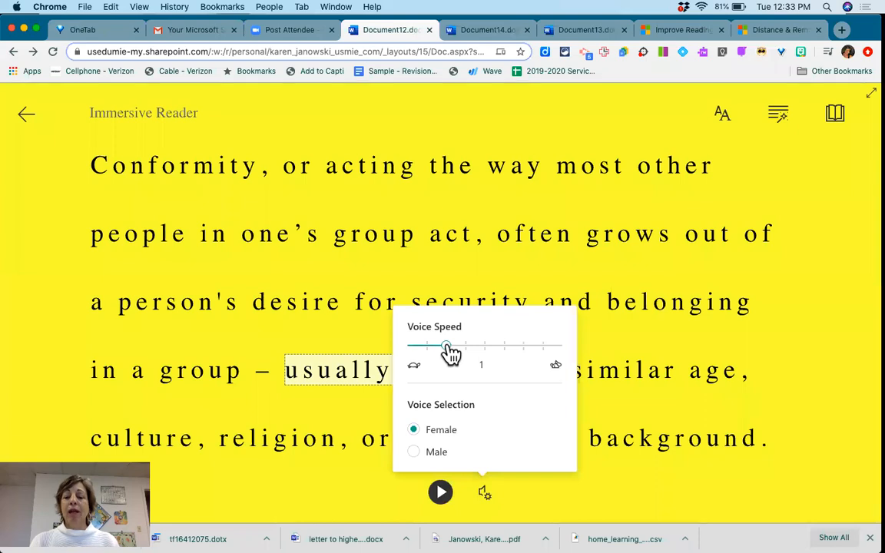
drag(445, 352, 430, 356)
scroll(430, 354, up, 5)
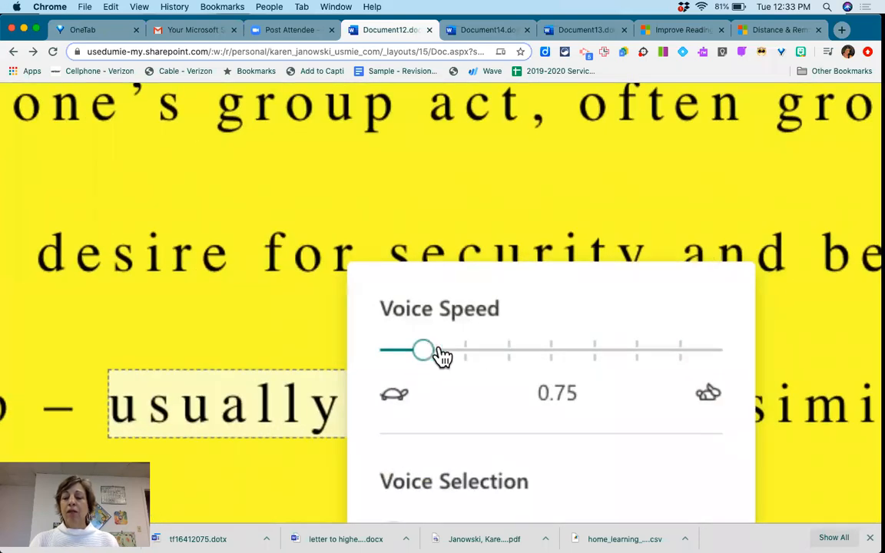
click(466, 353)
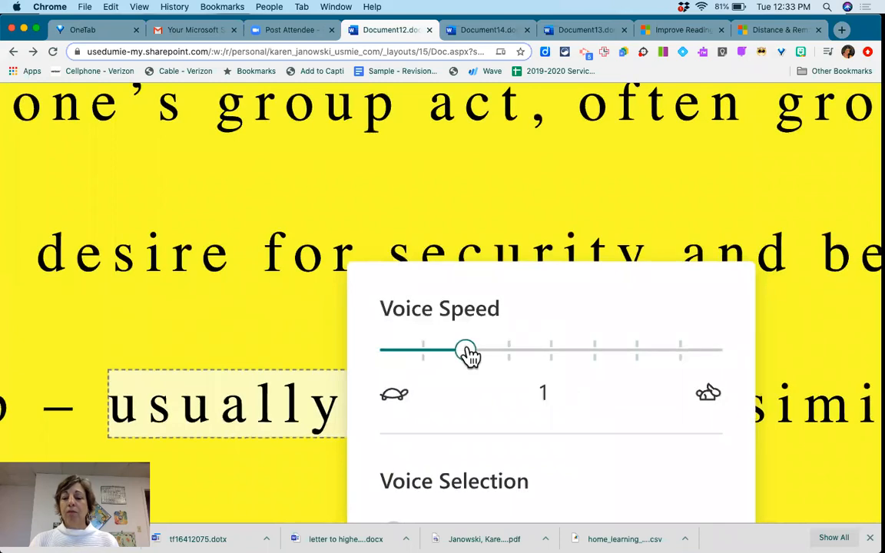
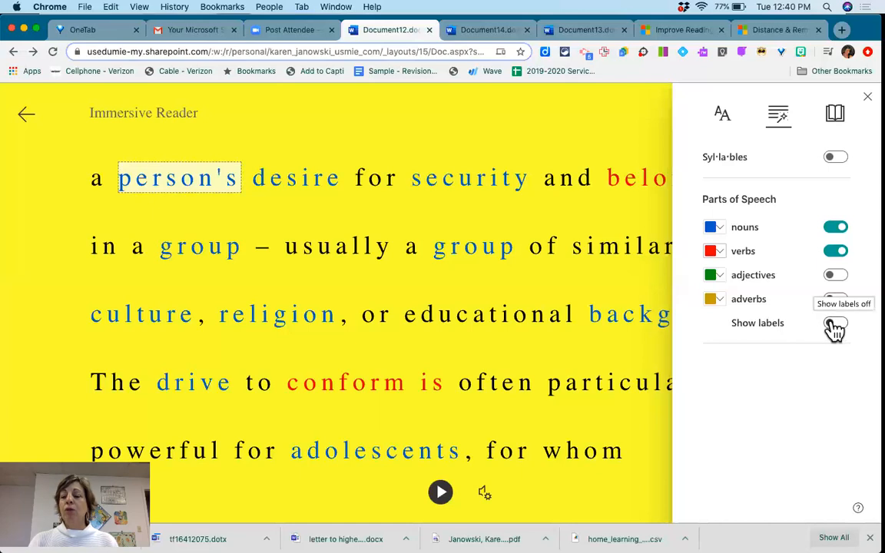
Step: Show labels on the highlighted parts of speech, and turn off the noun and verb highlighting
click(835, 325)
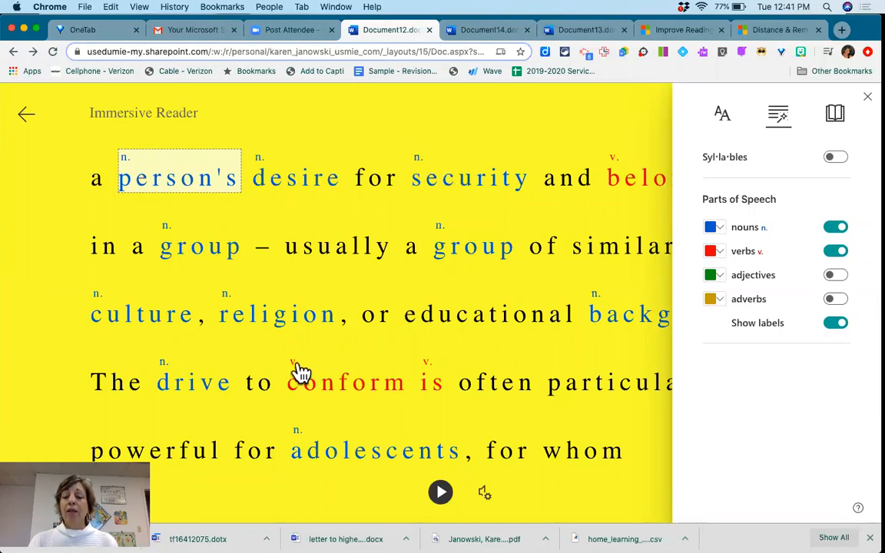
scroll(345, 421, down, 2)
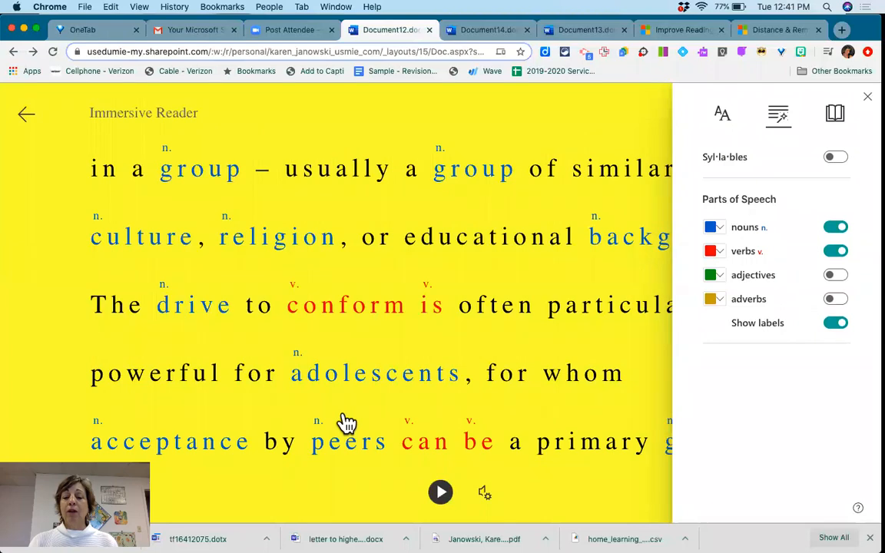
scroll(346, 421, down, 2)
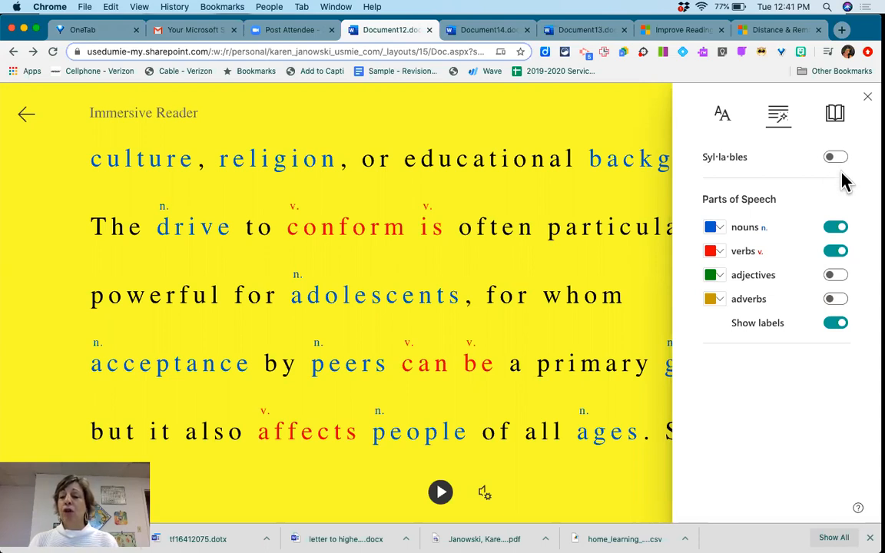
click(839, 229)
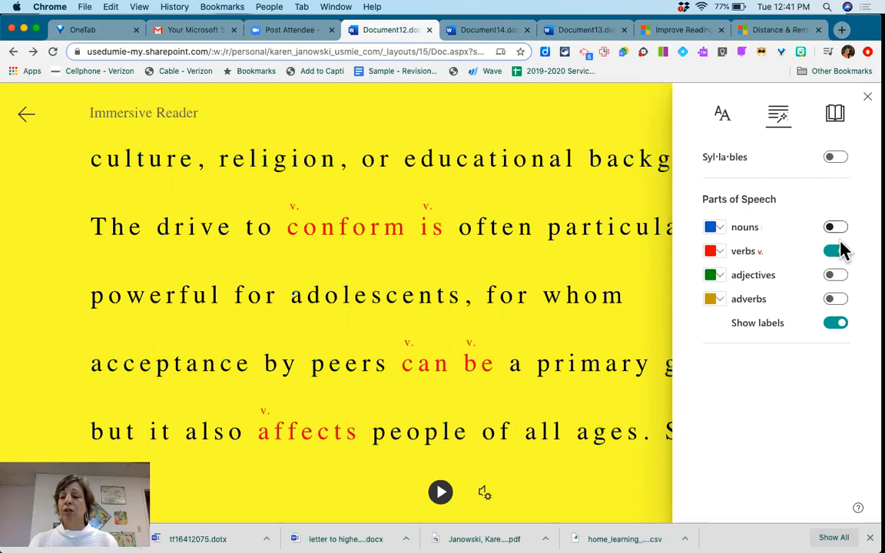
click(838, 251)
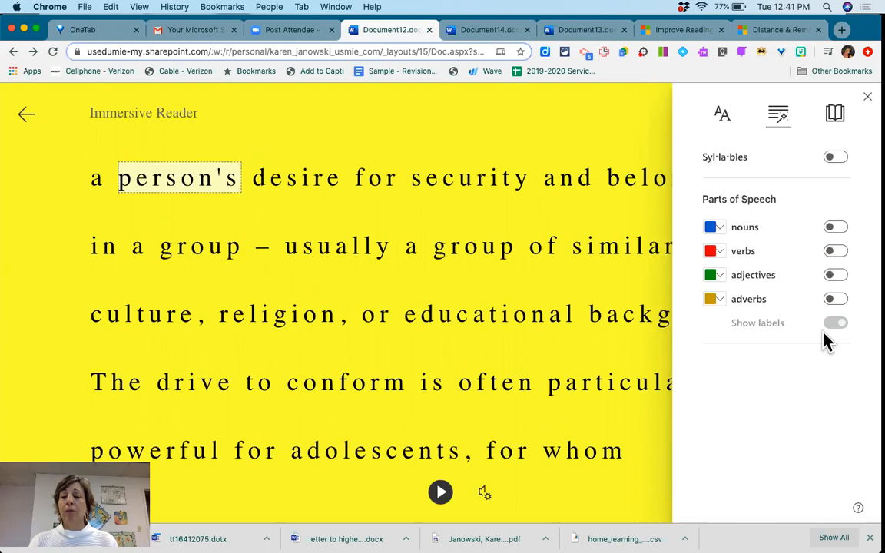
Step: Turn off Increase Spacing, preview the Calibri font, and set the article's font to Comic Sans
click(722, 116)
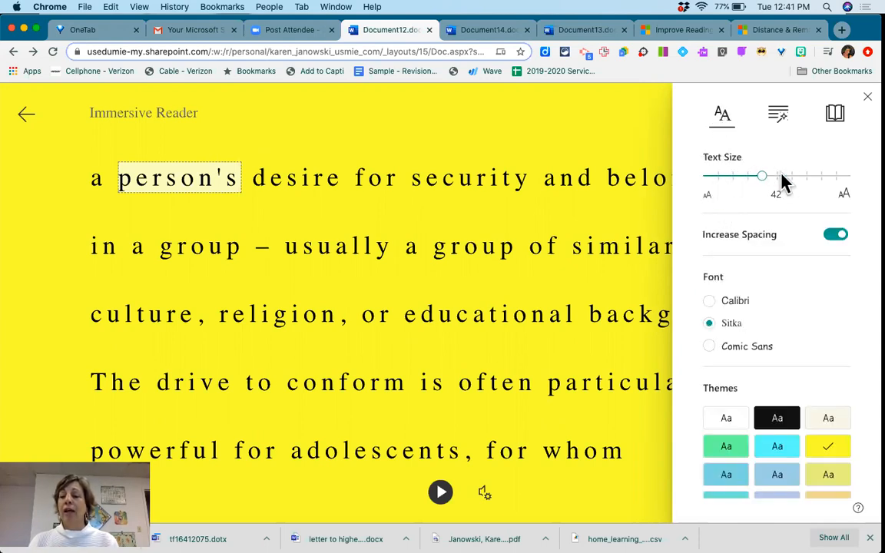
click(839, 236)
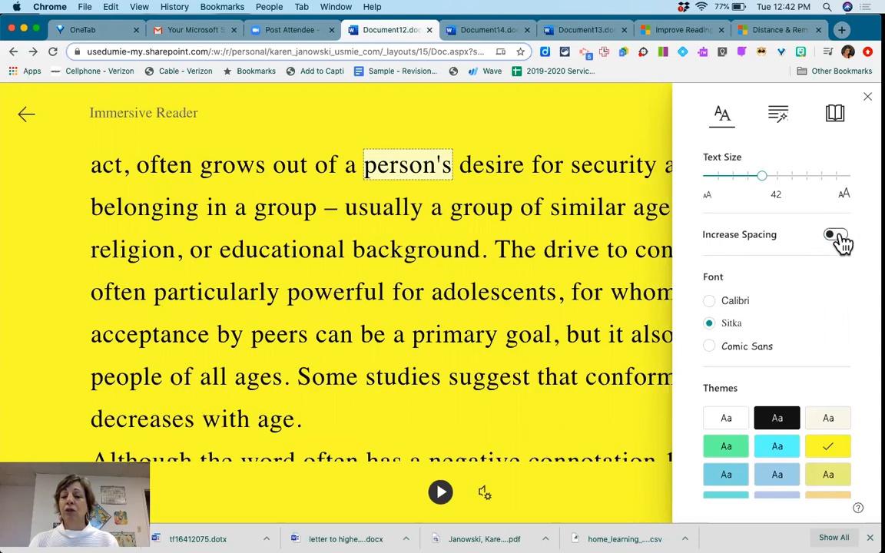
click(709, 303)
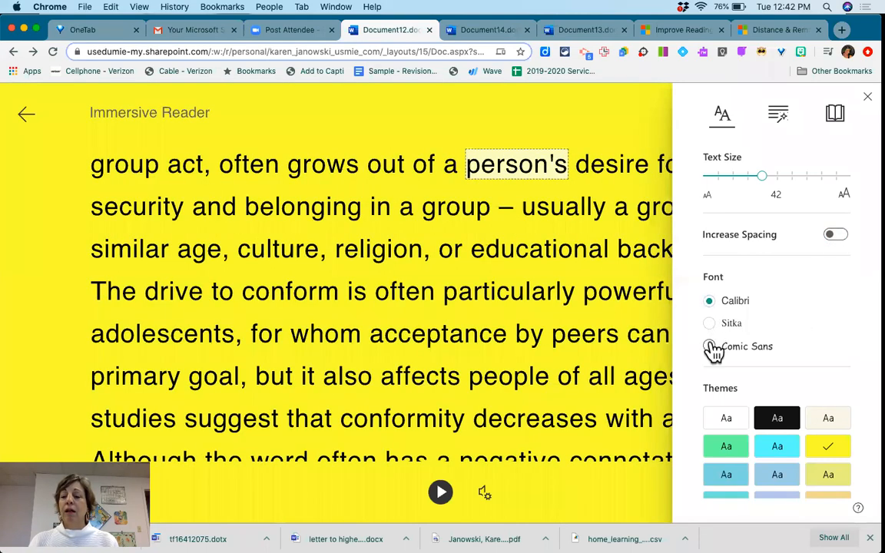
click(711, 350)
Step: Apply the white theme to the Immersive Reader page
scroll(731, 349, down, 2)
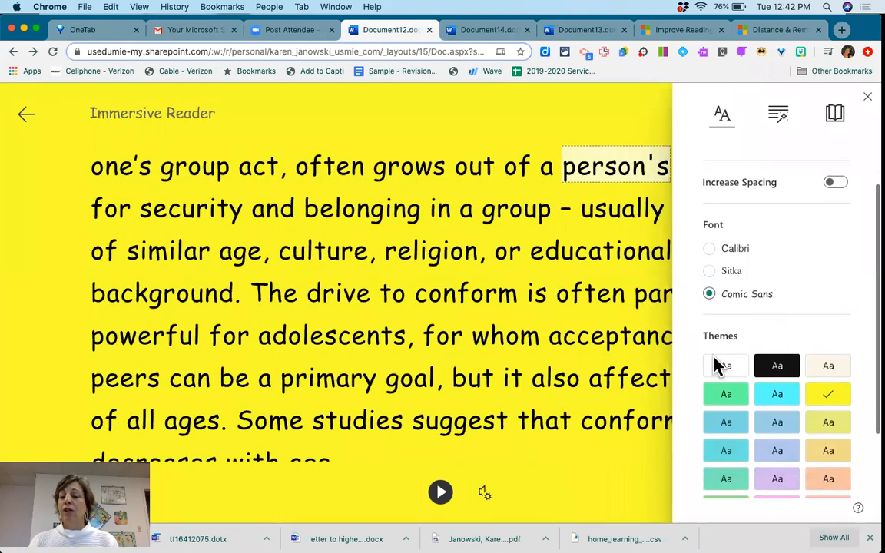
click(726, 366)
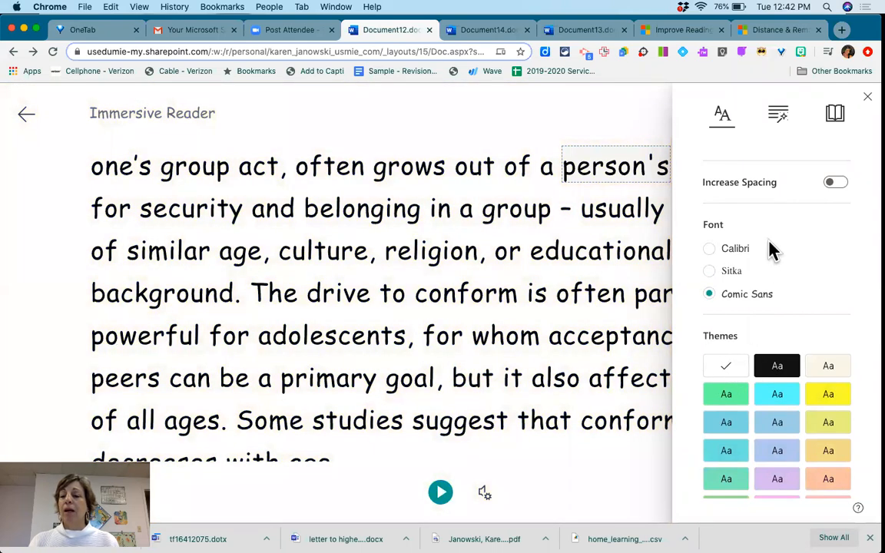
scroll(768, 251, down, 1)
scroll(768, 230, up, 3)
Step: Open the reading preferences and turn on Line Focus with the three-line view
click(777, 117)
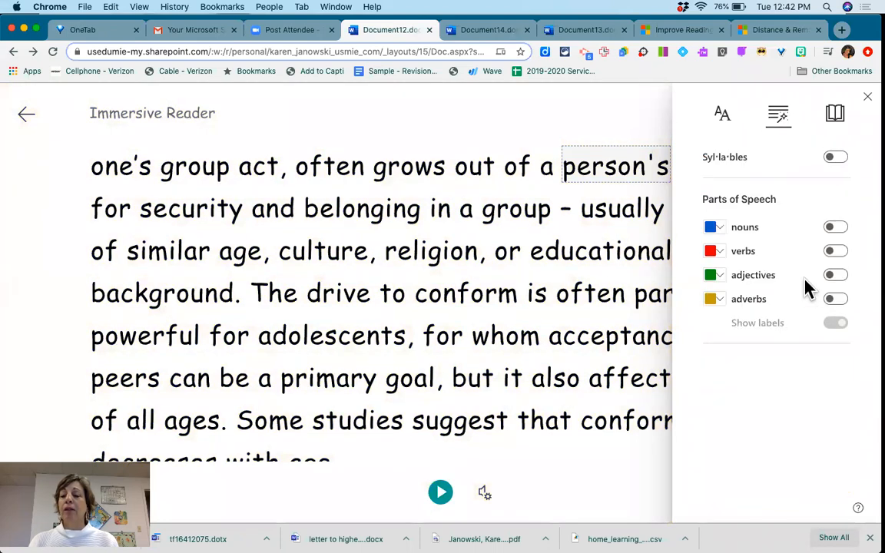
click(836, 115)
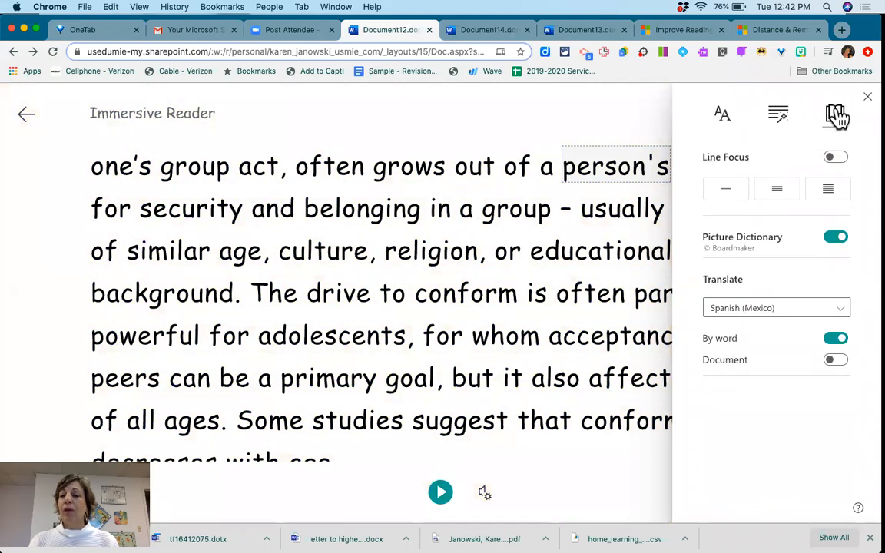
click(777, 189)
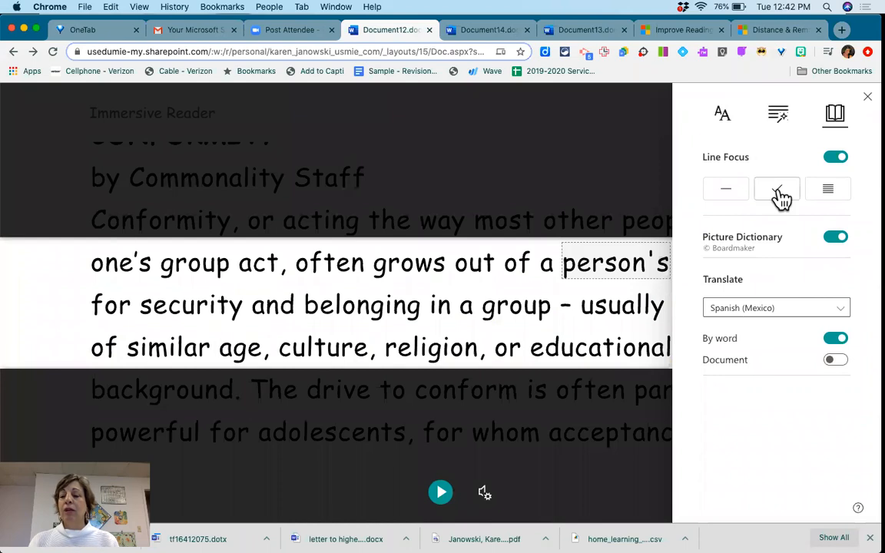
Step: Preview the five-line Line Focus view and set Line Focus to the one-line view
click(833, 193)
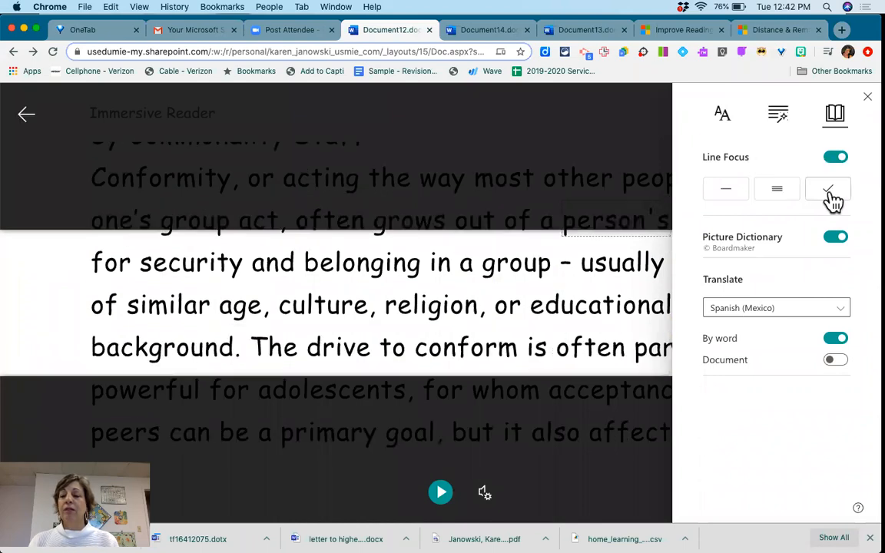
click(727, 191)
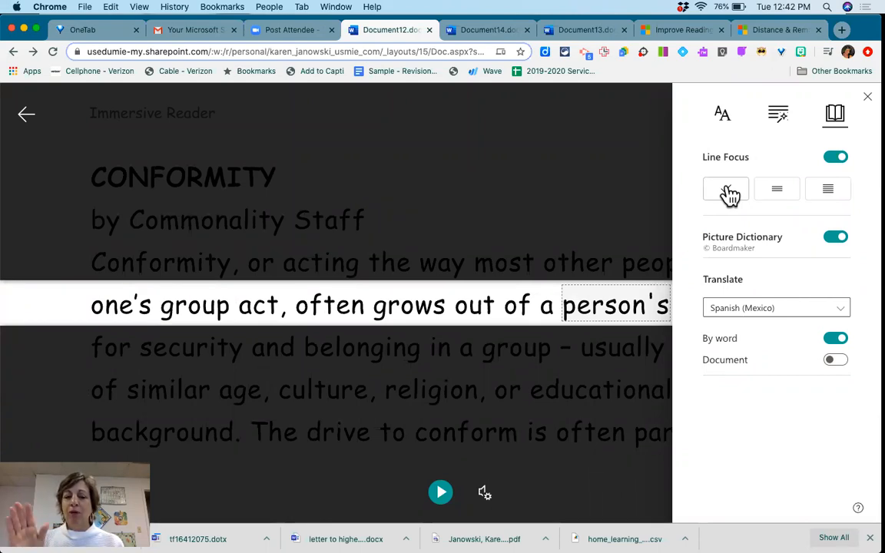
click(727, 192)
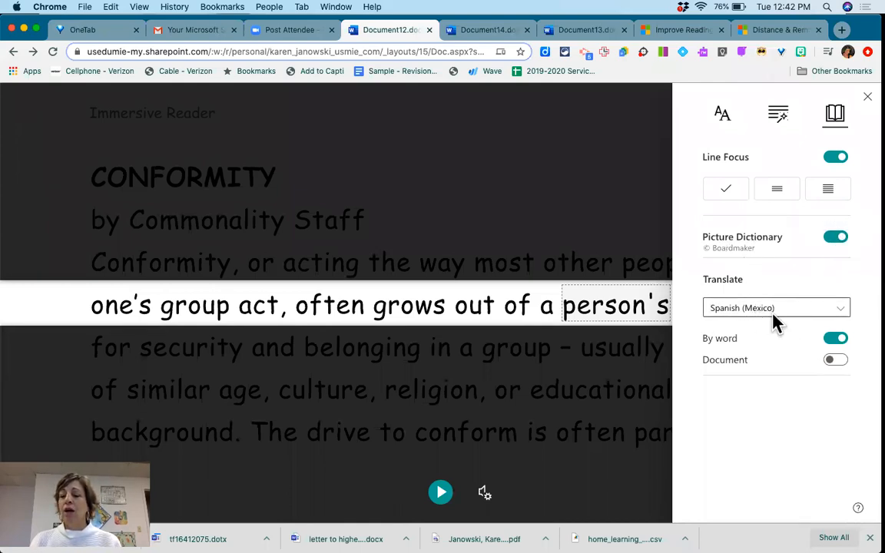
Step: Browse the available translation languages without changing the selection, and close the reading preferences
click(842, 315)
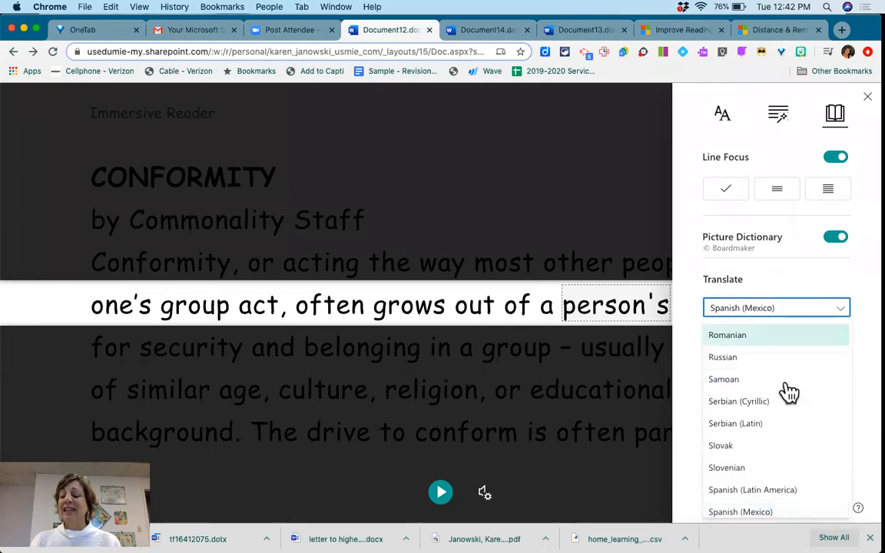
scroll(788, 393, down, 4)
scroll(789, 392, down, 5)
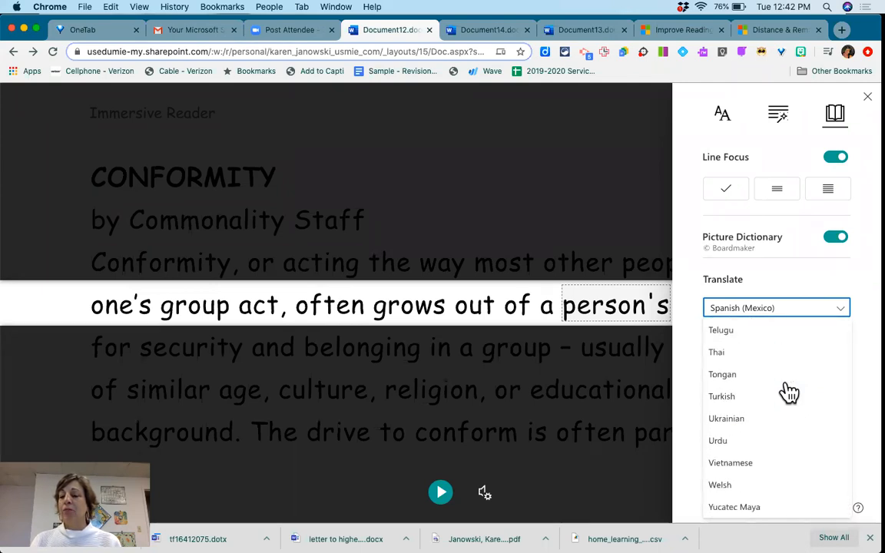
scroll(788, 391, up, 4)
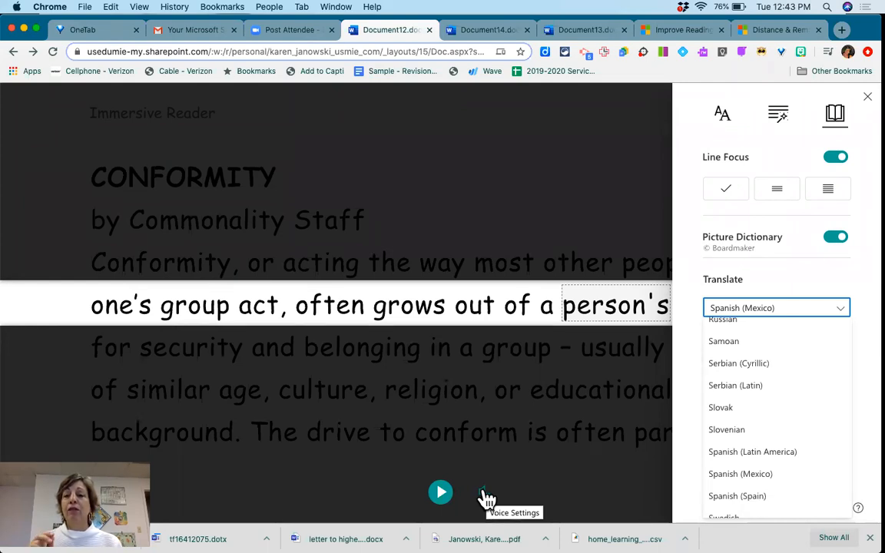
click(476, 200)
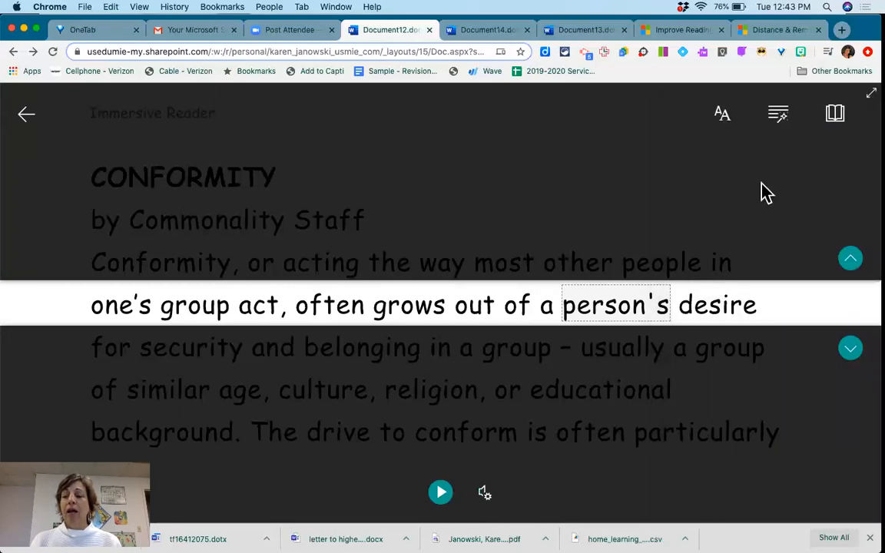
Step: Move the focused line up two lines and down one, and exit Immersive Reader
click(851, 259)
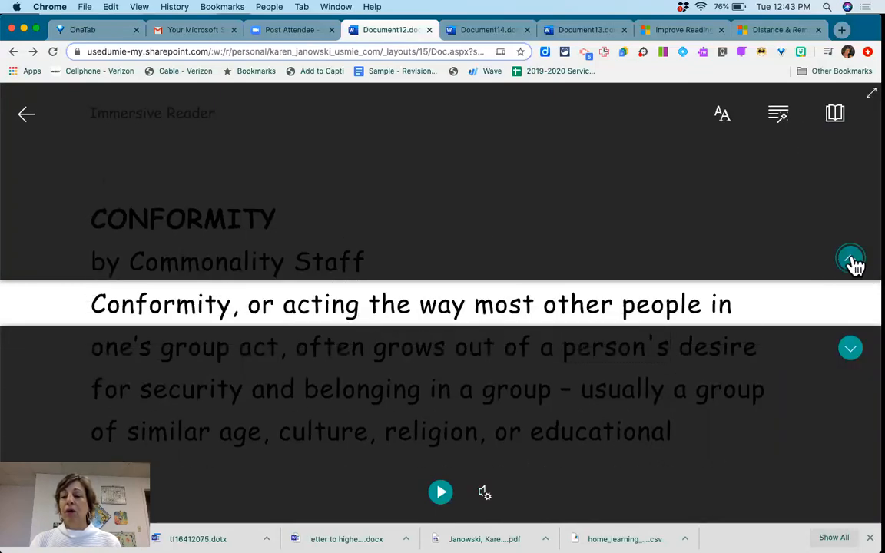
click(851, 261)
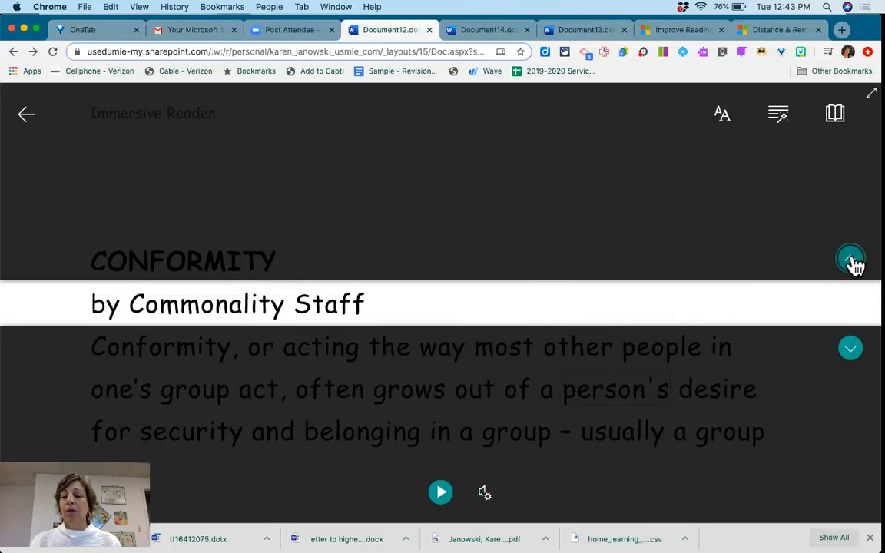
click(852, 349)
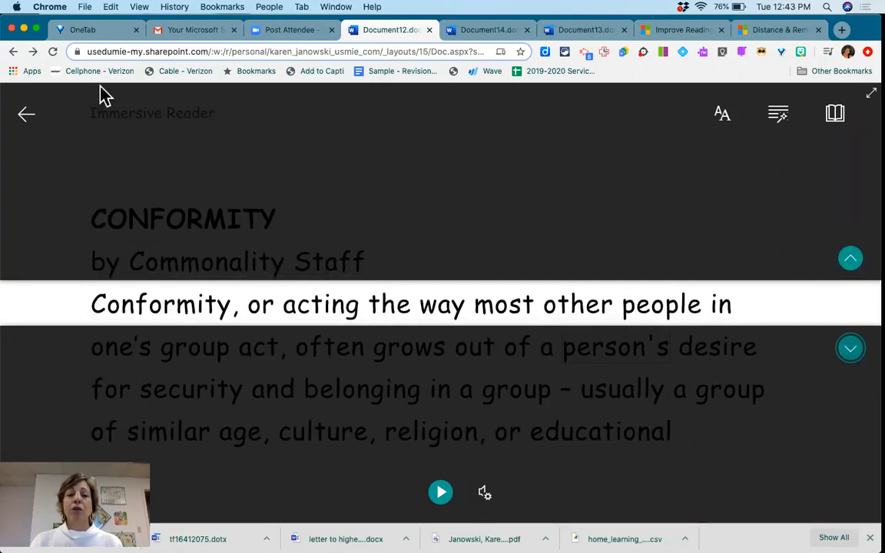
click(26, 116)
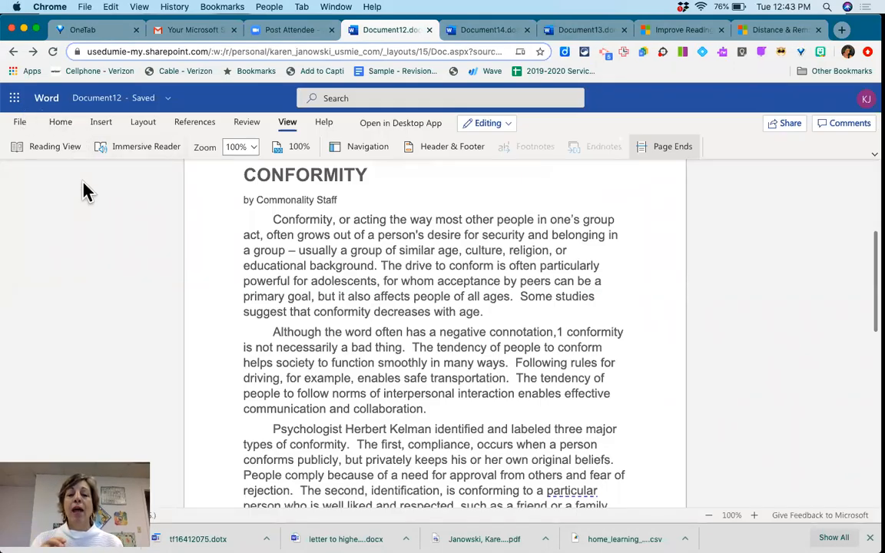
click(60, 124)
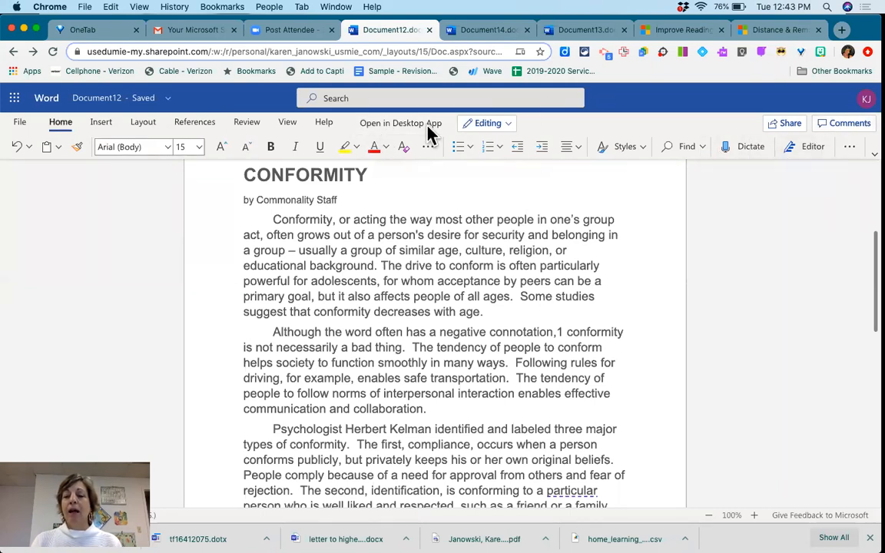
click(285, 127)
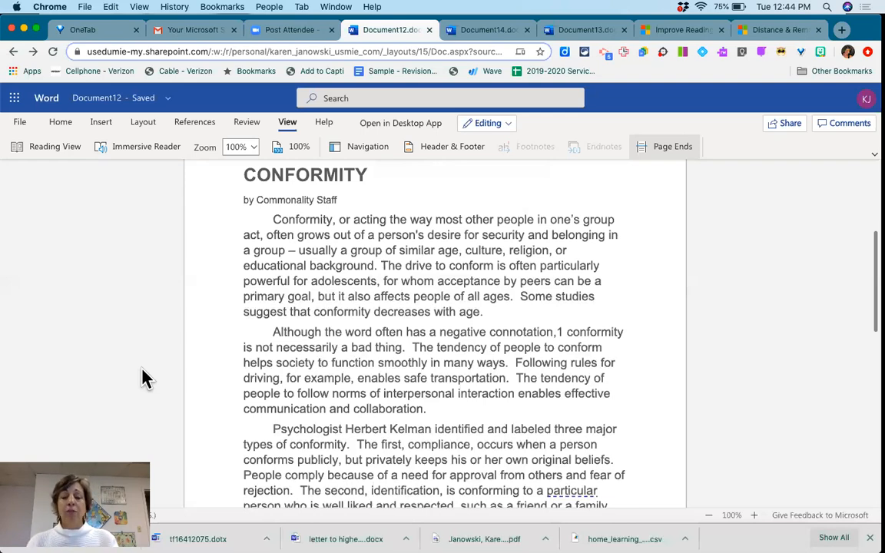
Step: Advance the PowerPoint slide show to the Reading slide and switch back to the Word document
key(super+Tab)
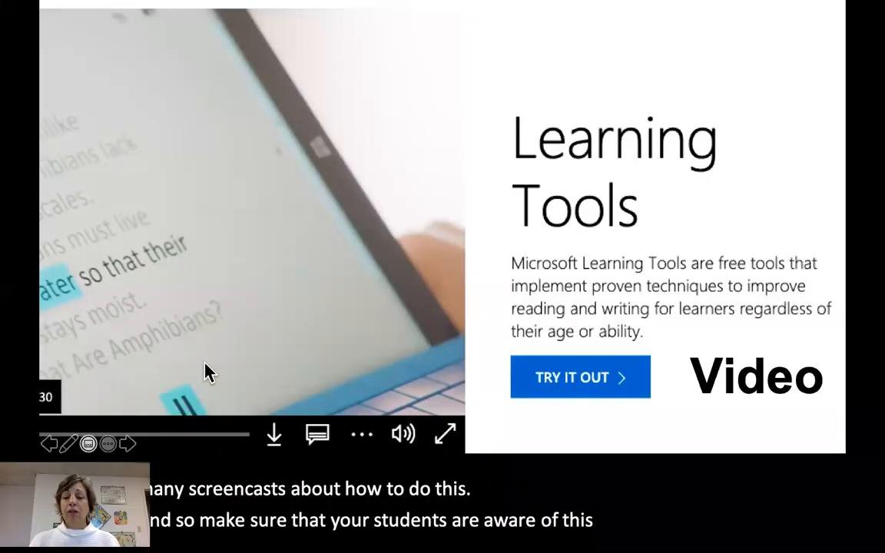
key(Right)
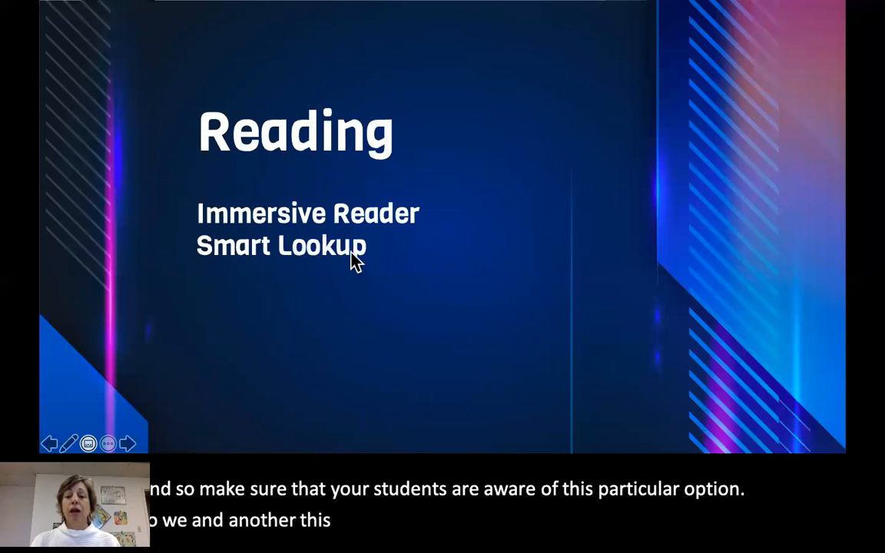
key(super+Tab)
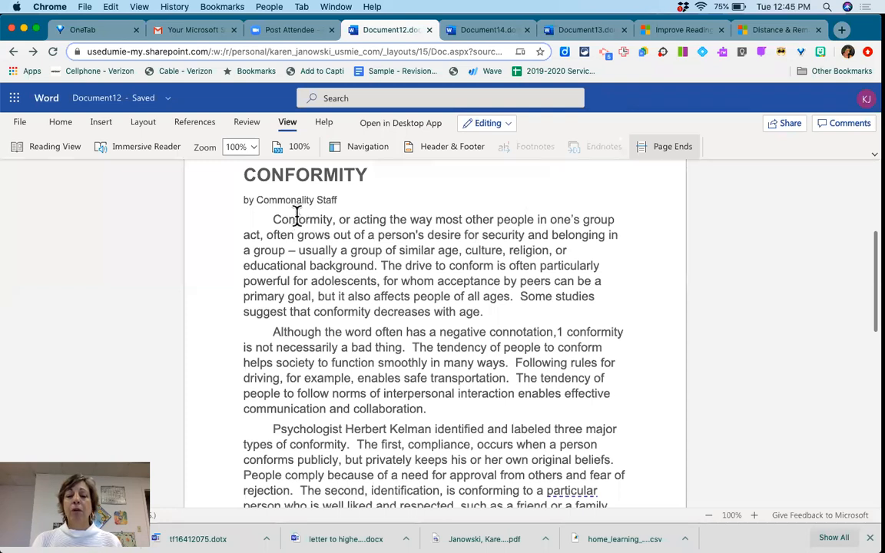
Step: Run Smart Lookup on the word "Conformity" at the start of the article's first paragraph
double_click(298, 219)
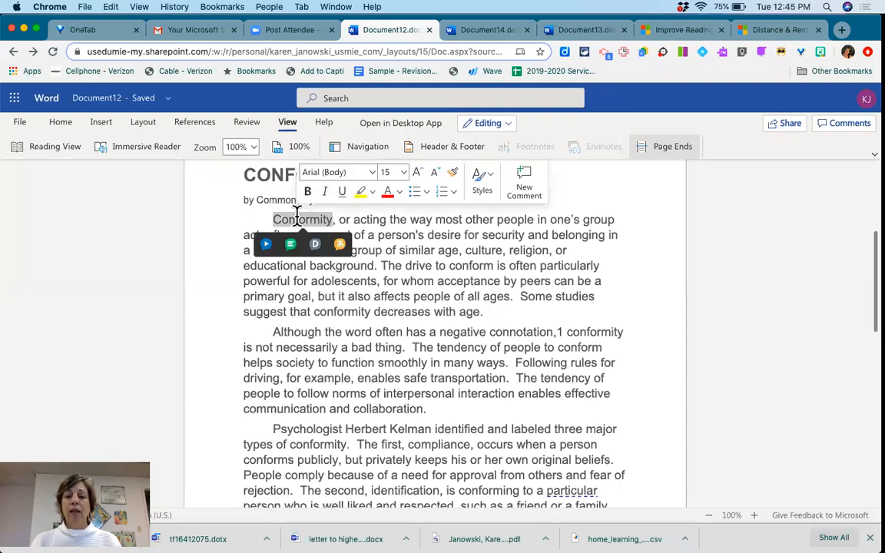
right_click(297, 217)
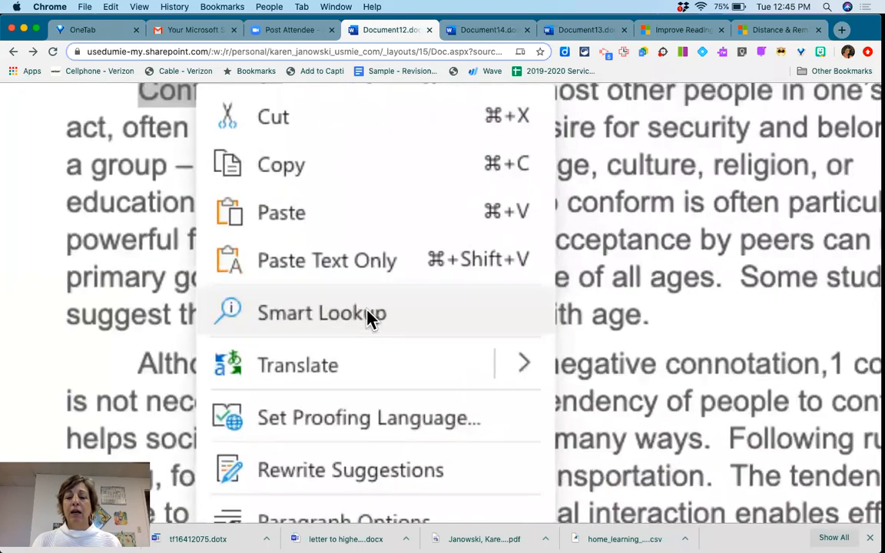
click(299, 318)
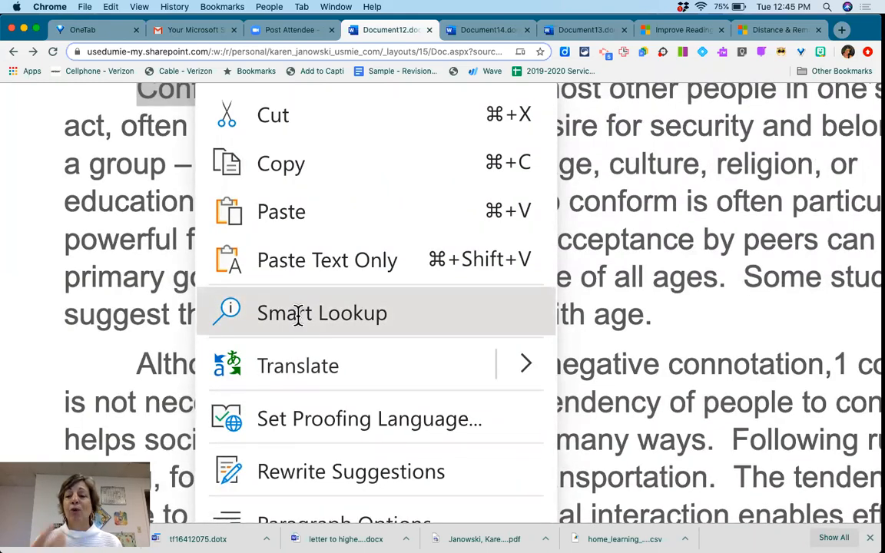
click(298, 315)
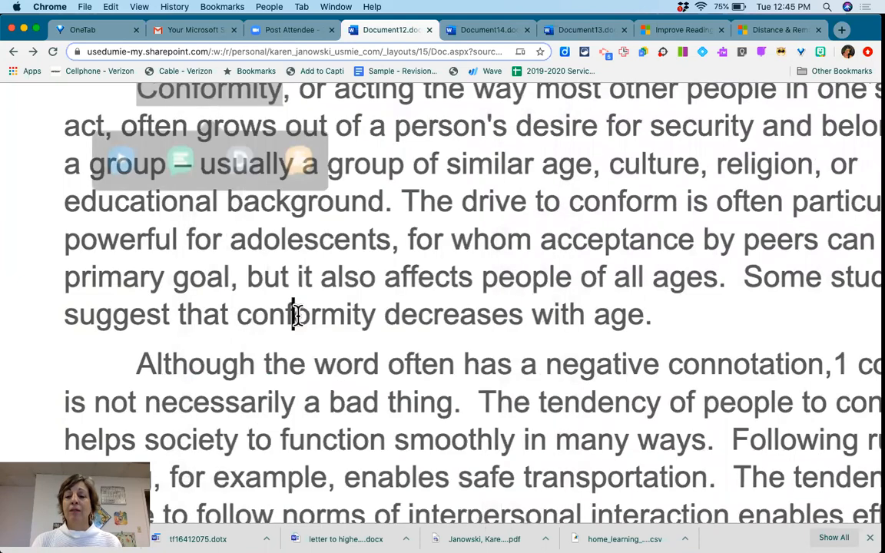
scroll(323, 314, right, 5)
scroll(351, 315, right, 1)
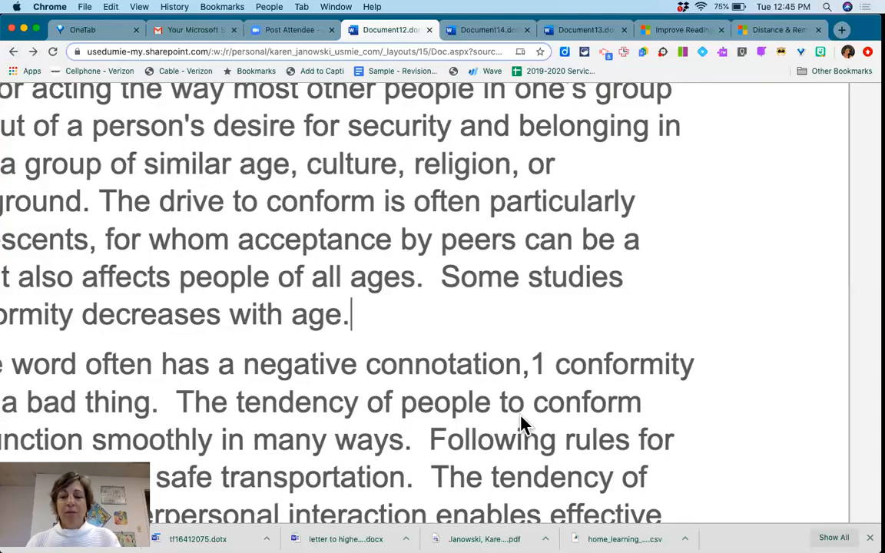
key(super+Tab)
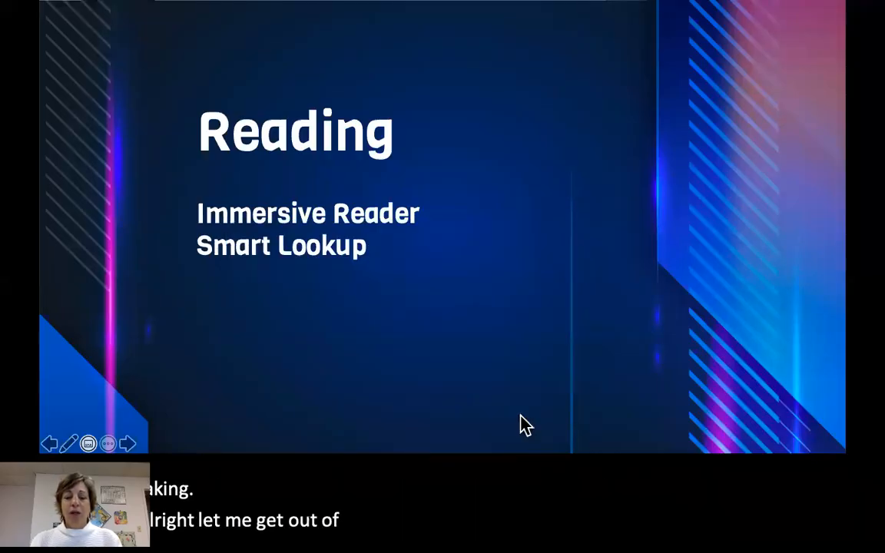
key(super+Tab)
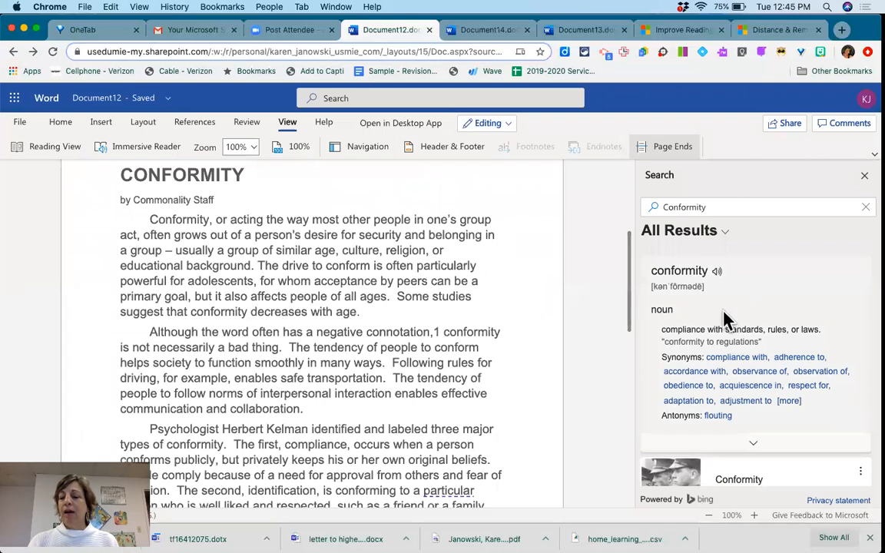
Step: Examine the lookup results for "Conformity", including the definition, synonyms, web results, pictures, and matches in this file
scroll(715, 376, down, 2)
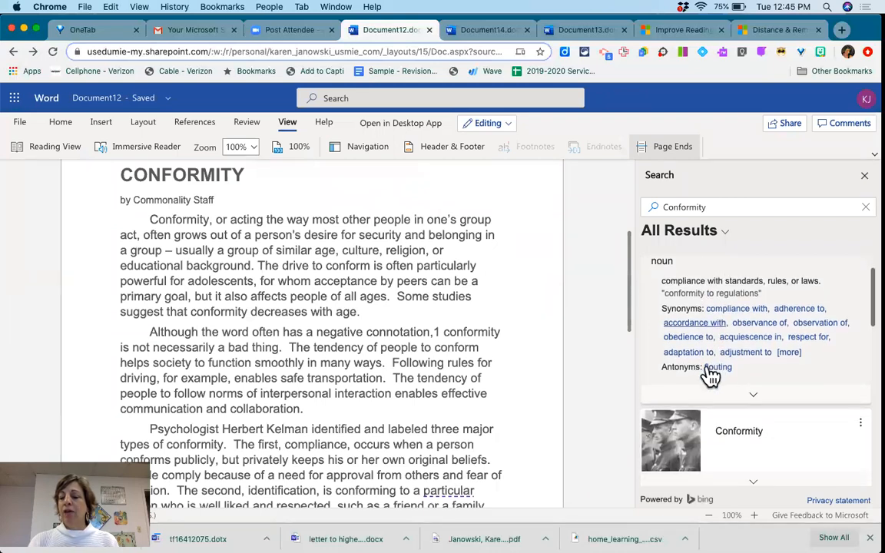
scroll(720, 388, down, 5)
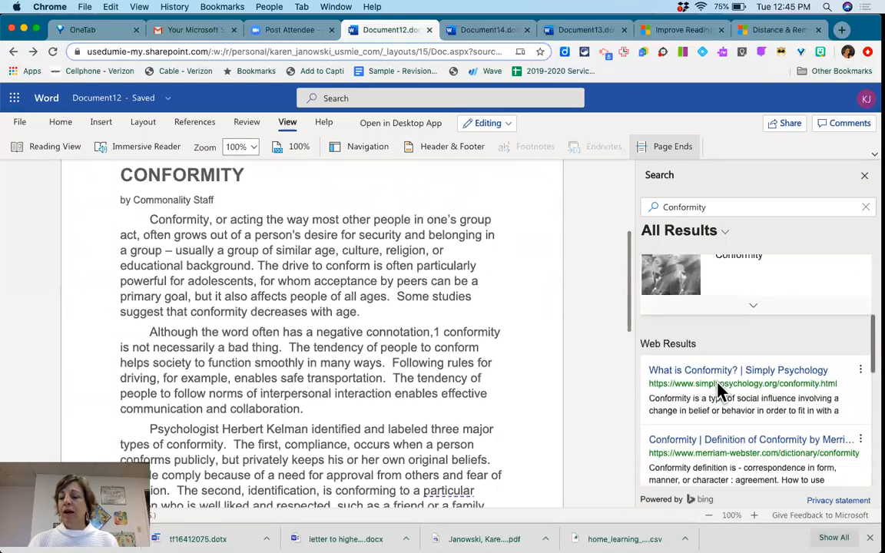
scroll(720, 391, down, 2)
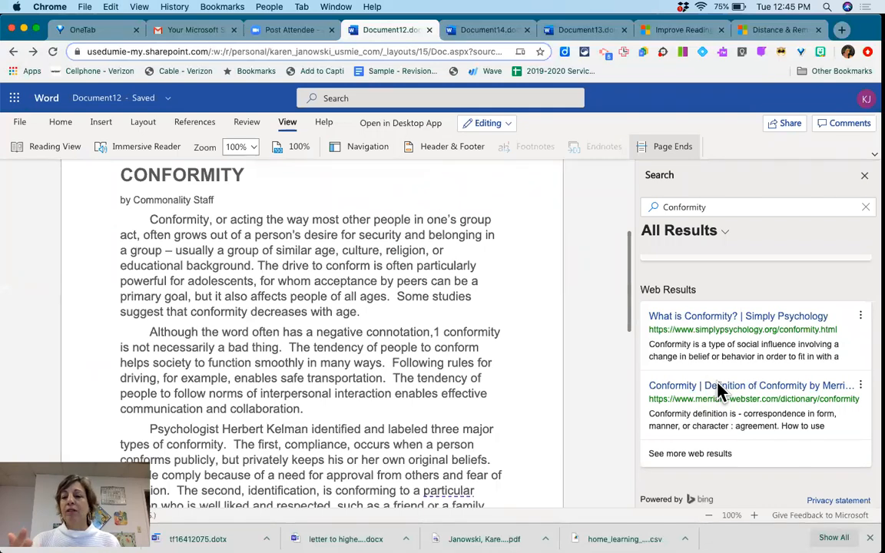
scroll(720, 392, down, 5)
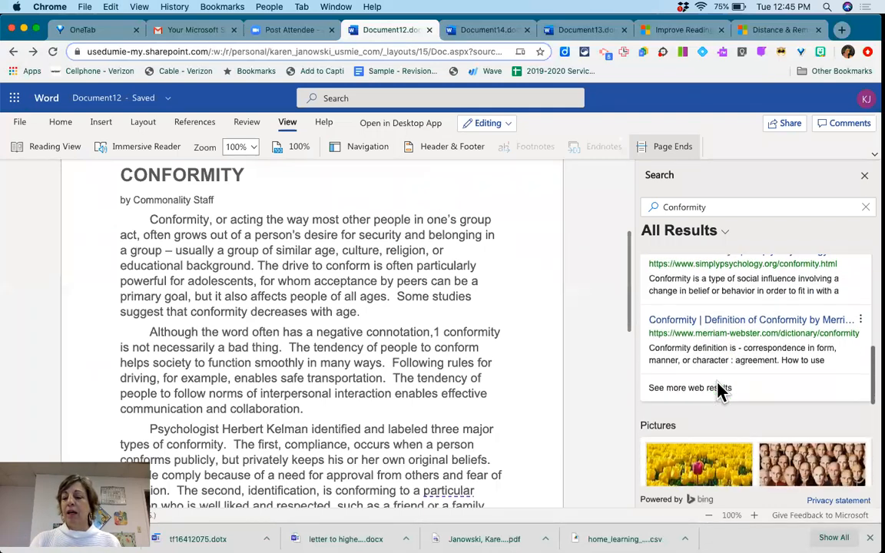
scroll(720, 392, down, 3)
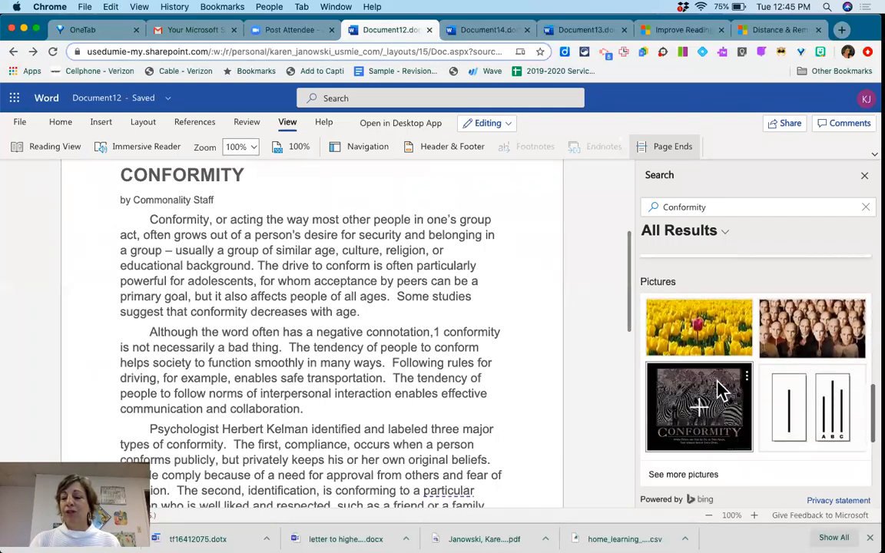
scroll(720, 392, down, 2)
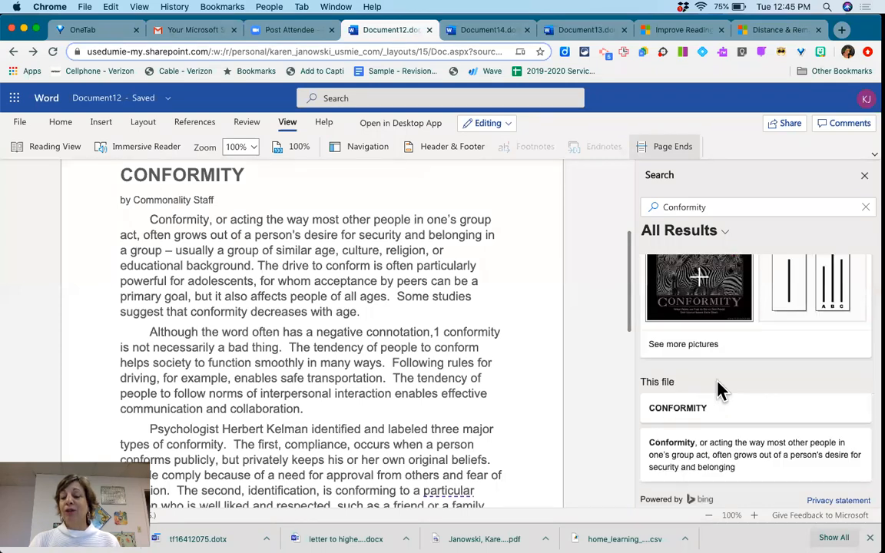
scroll(720, 390, down, 1)
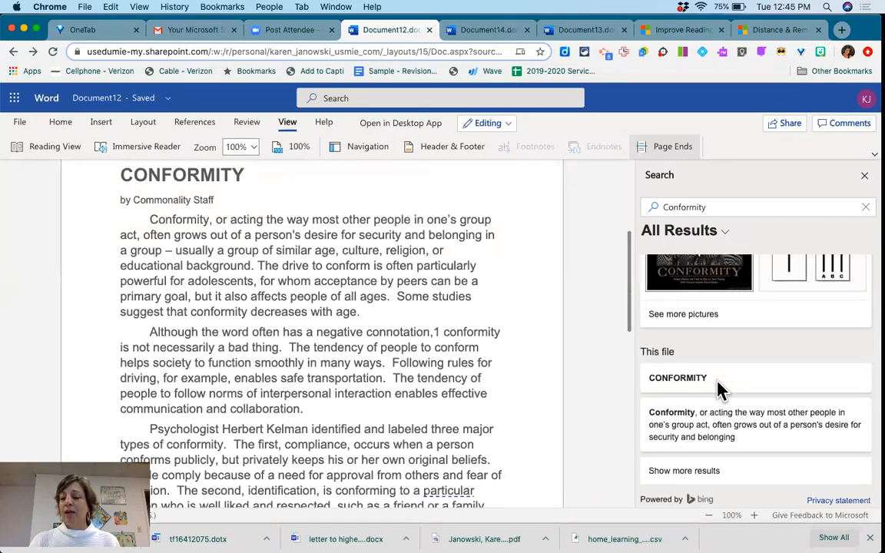
scroll(741, 427, up, 8)
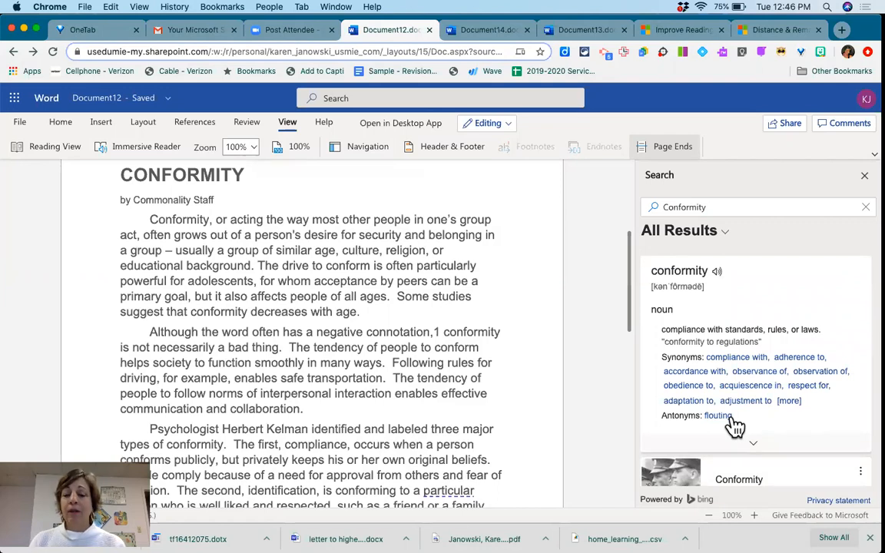
Step: Run Smart Lookup on the word "connotation" in the article's second paragraph
double_click(396, 331)
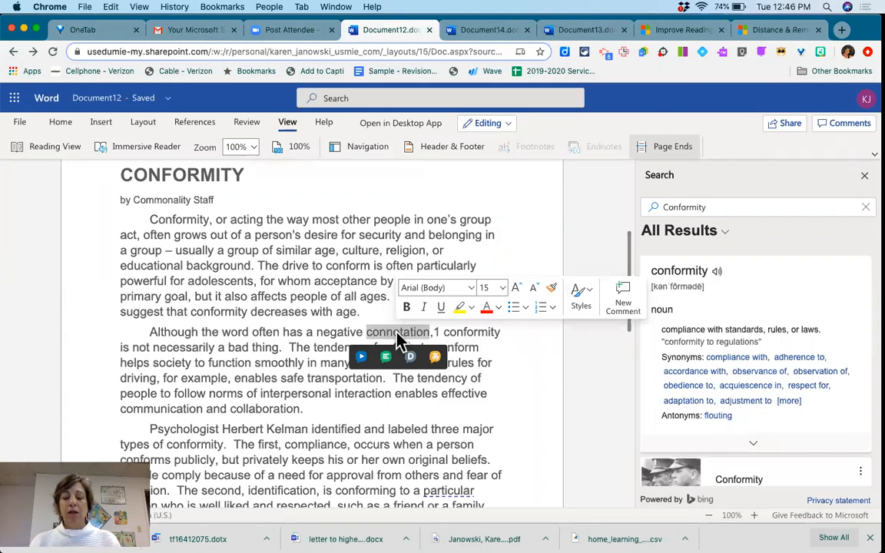
right_click(398, 341)
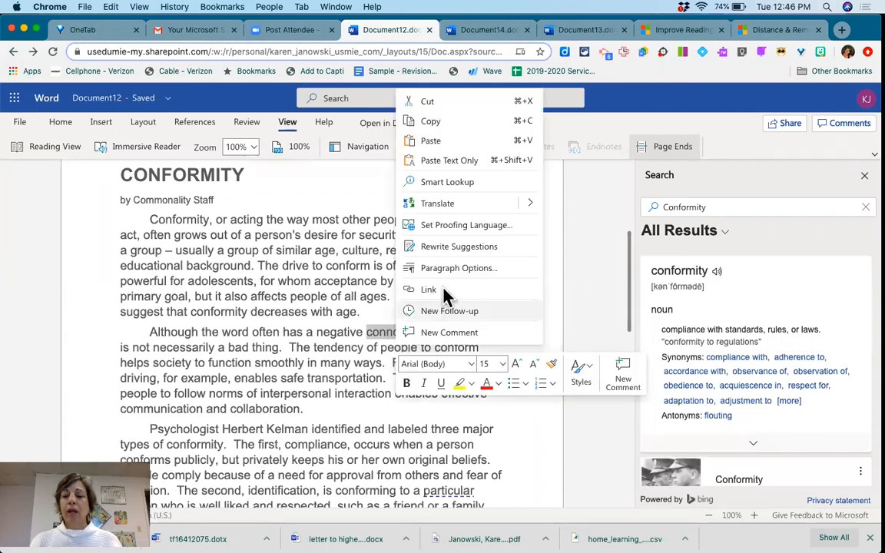
click(448, 182)
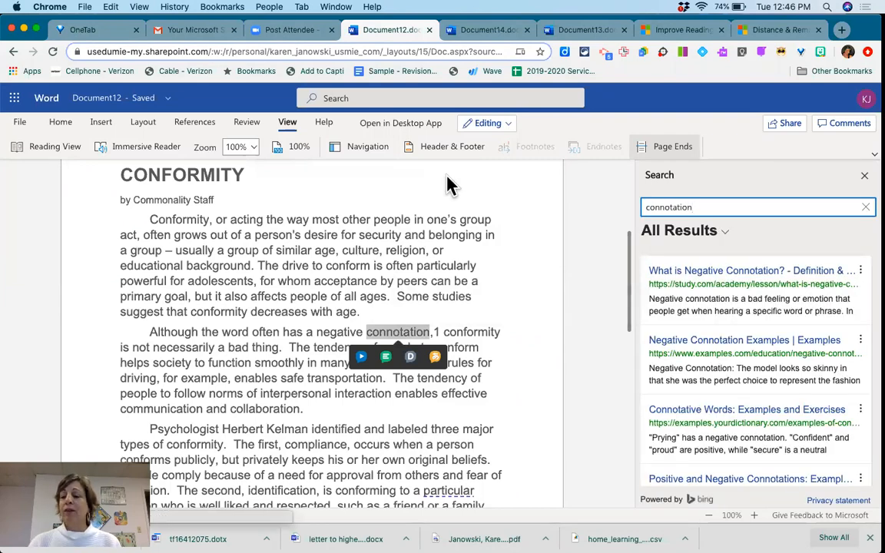
scroll(731, 303, up, 2)
scroll(730, 304, up, 1)
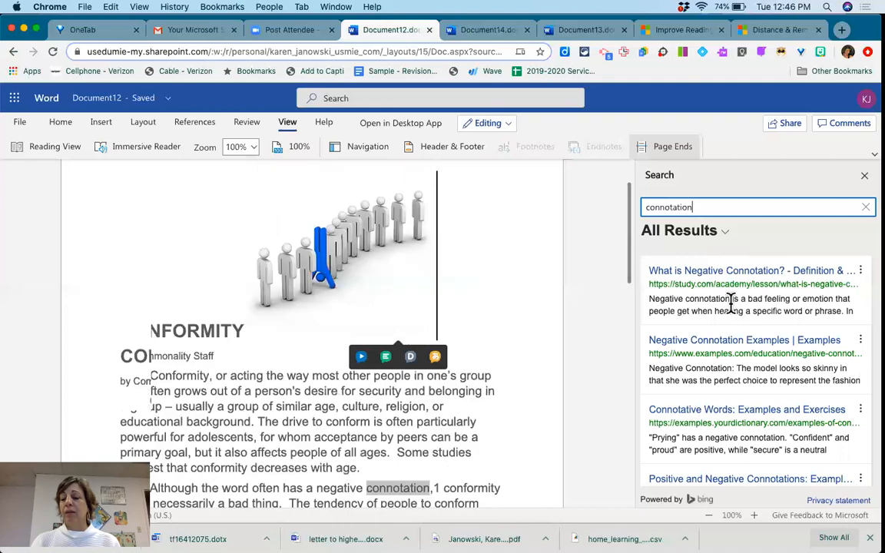
Step: Examine the lookup results for "connotation", from the web results down to the dictionary definition and synonyms
scroll(731, 303, down, 5)
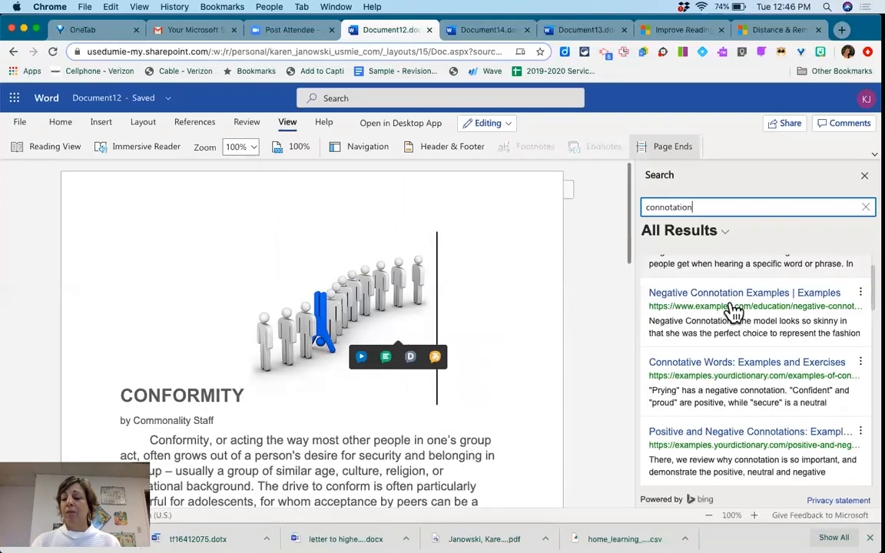
scroll(733, 311, down, 6)
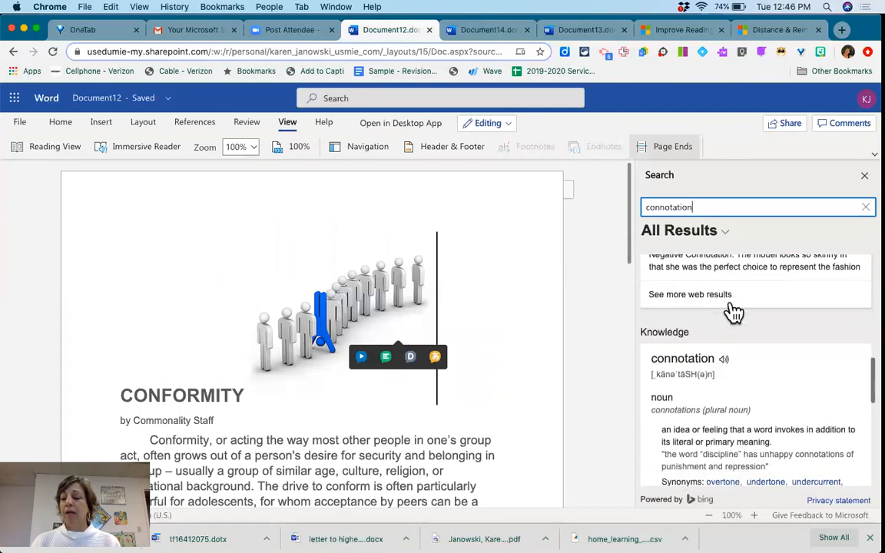
scroll(747, 404, down, 2)
scroll(747, 405, down, 1)
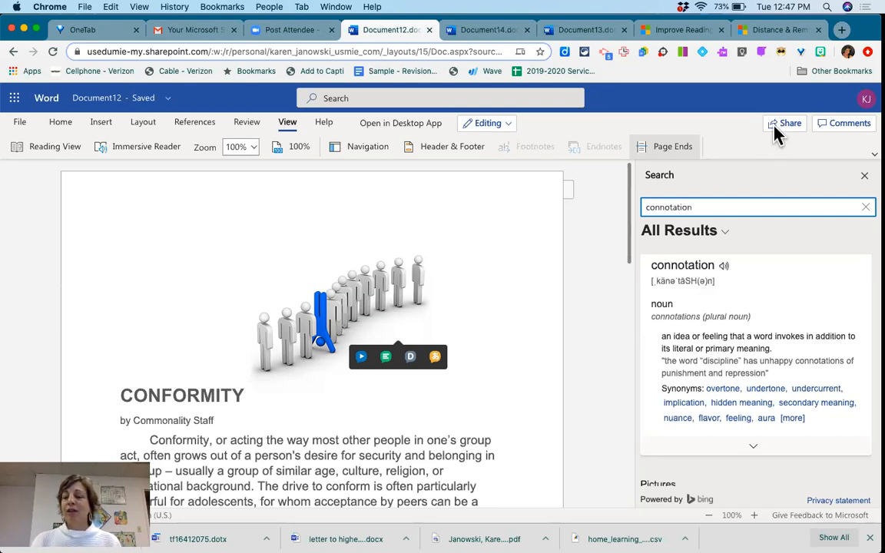
Step: Close the lookup results and open the document's Send Link sharing options
click(864, 176)
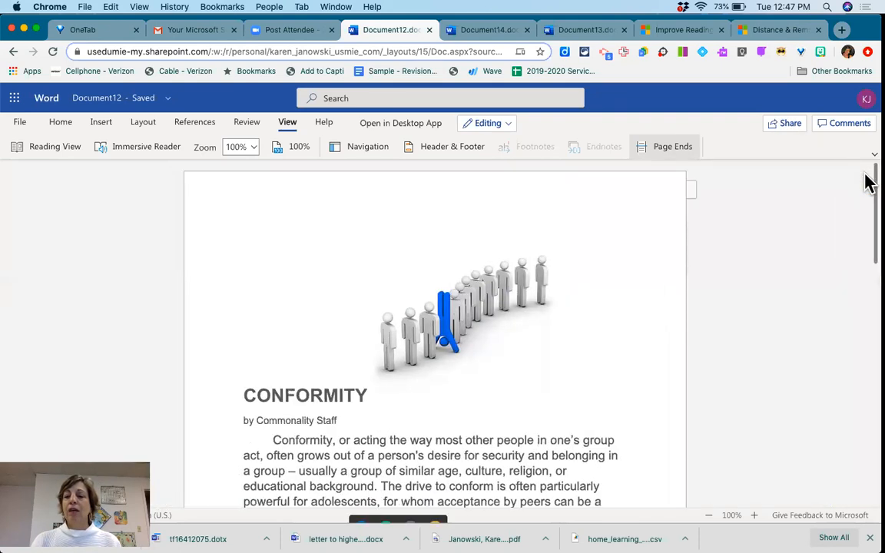
click(791, 125)
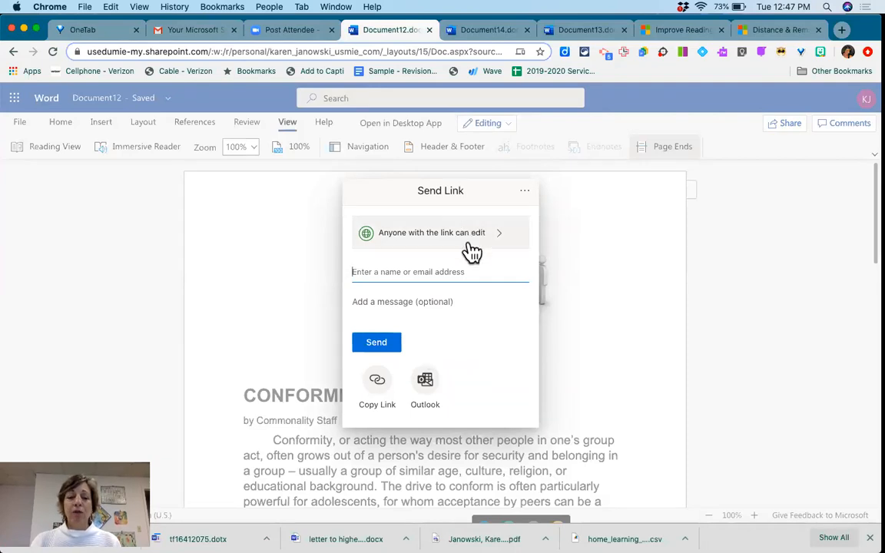
Step: Switch to the PowerPoint slide show and move on from the Reading slide to the Immersive Reader slide
key(super+Tab)
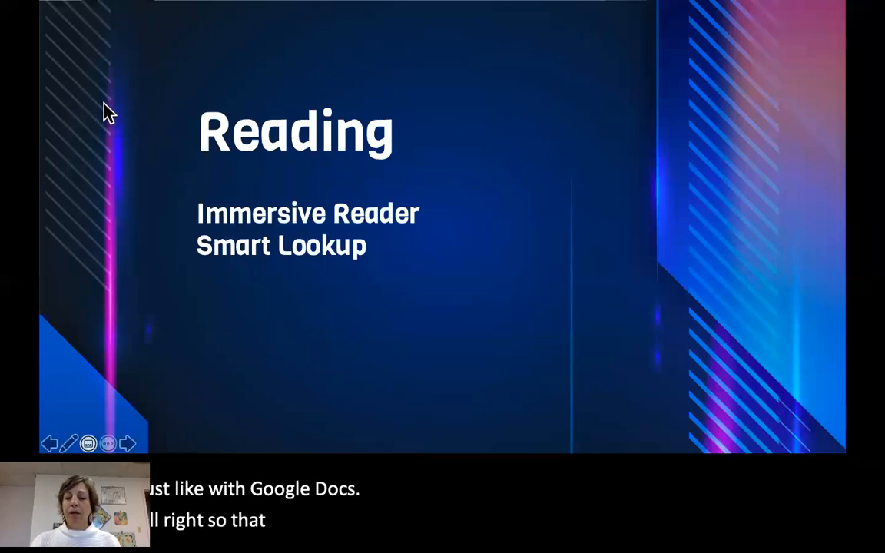
click(356, 290)
click(356, 282)
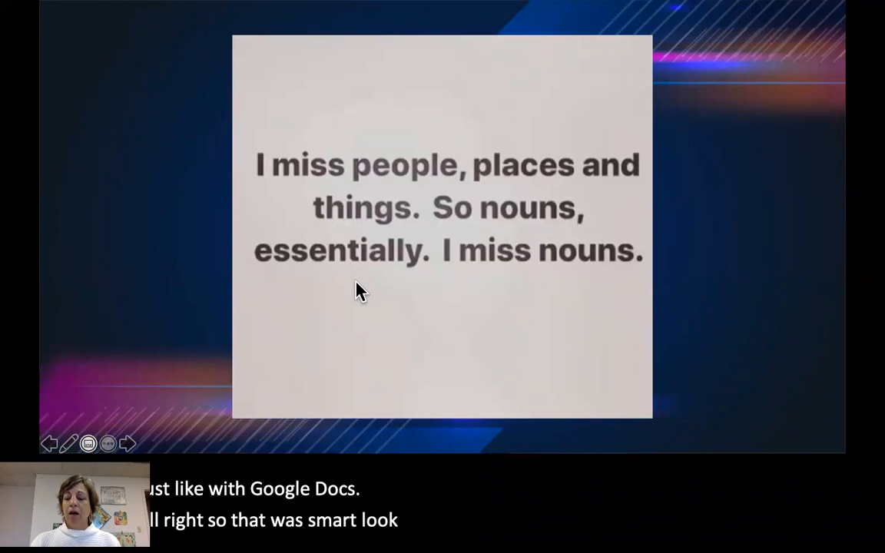
key(Left)
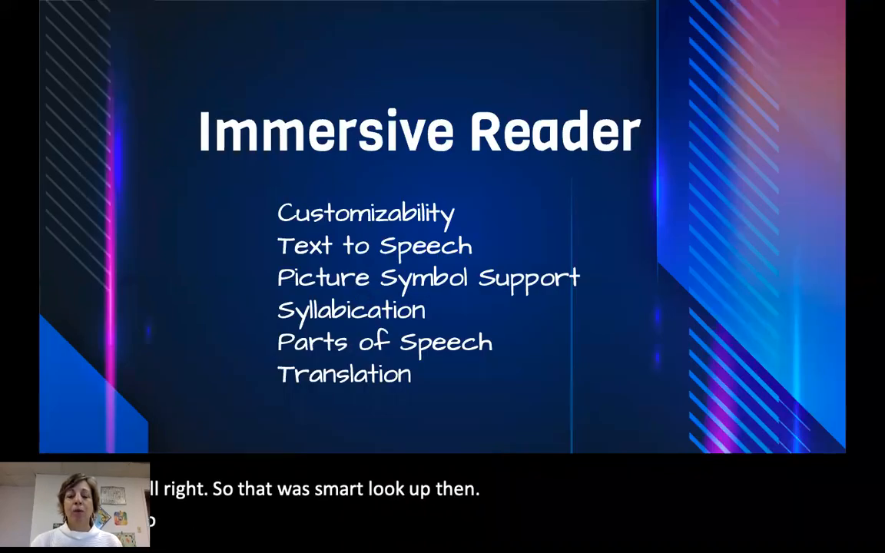